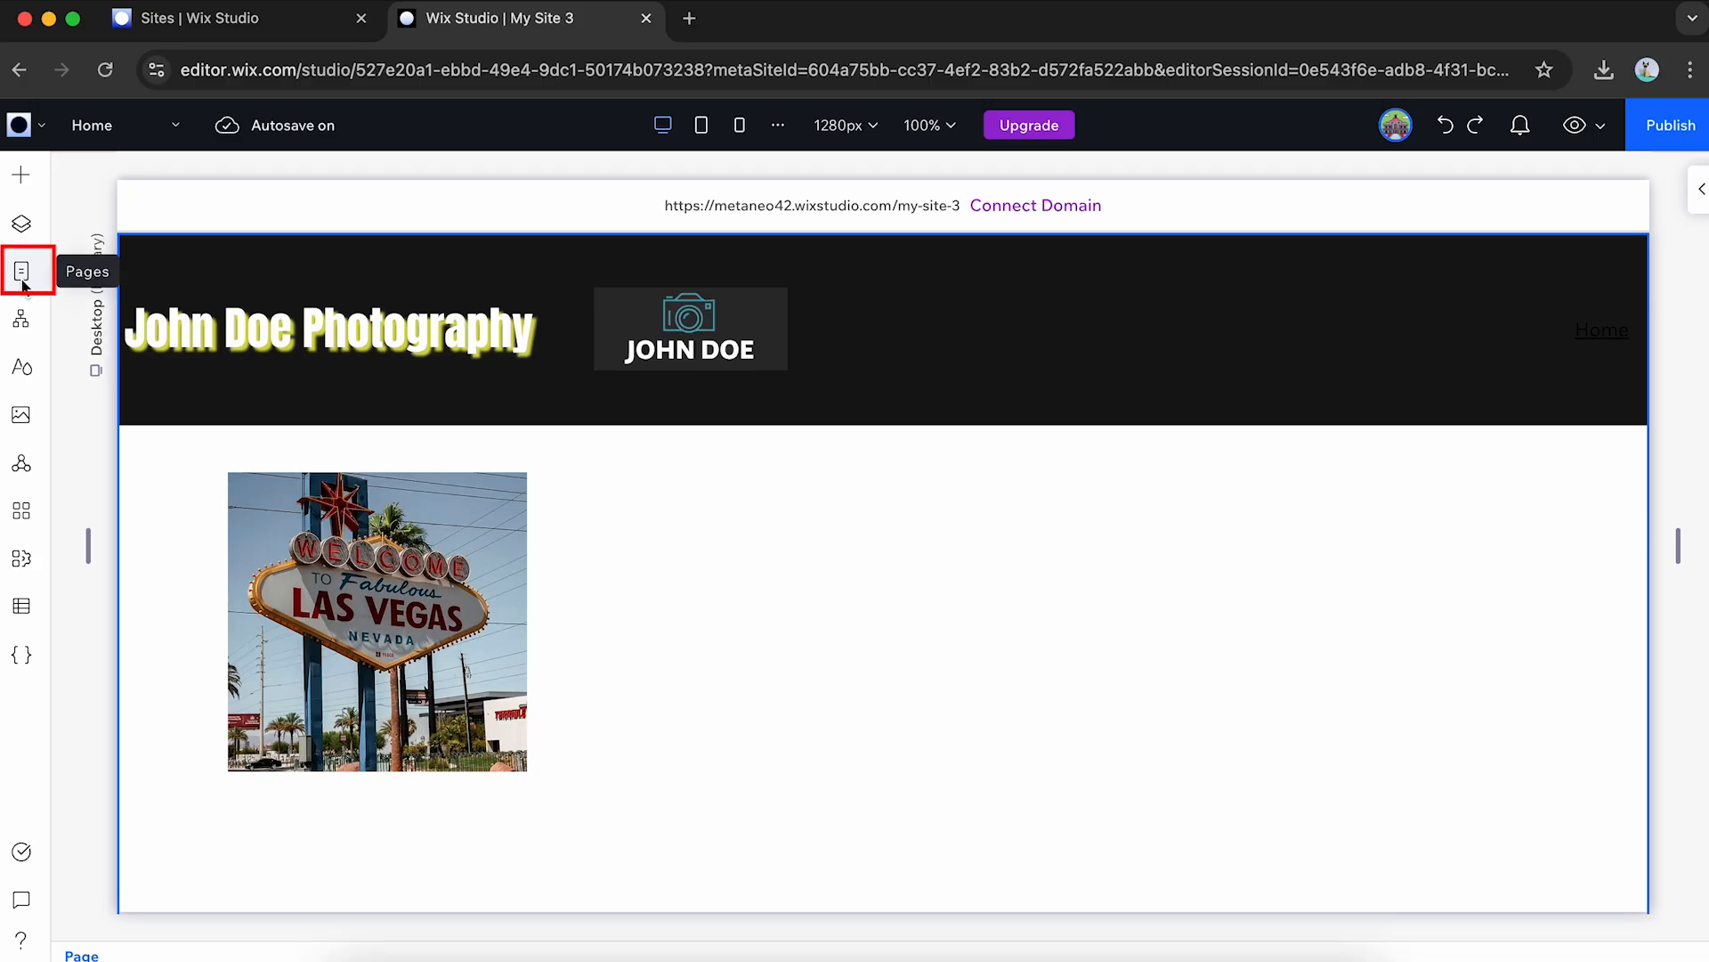
Add a standard blank page to the site and name it About.
left_click(21, 271)
left_click(378, 254)
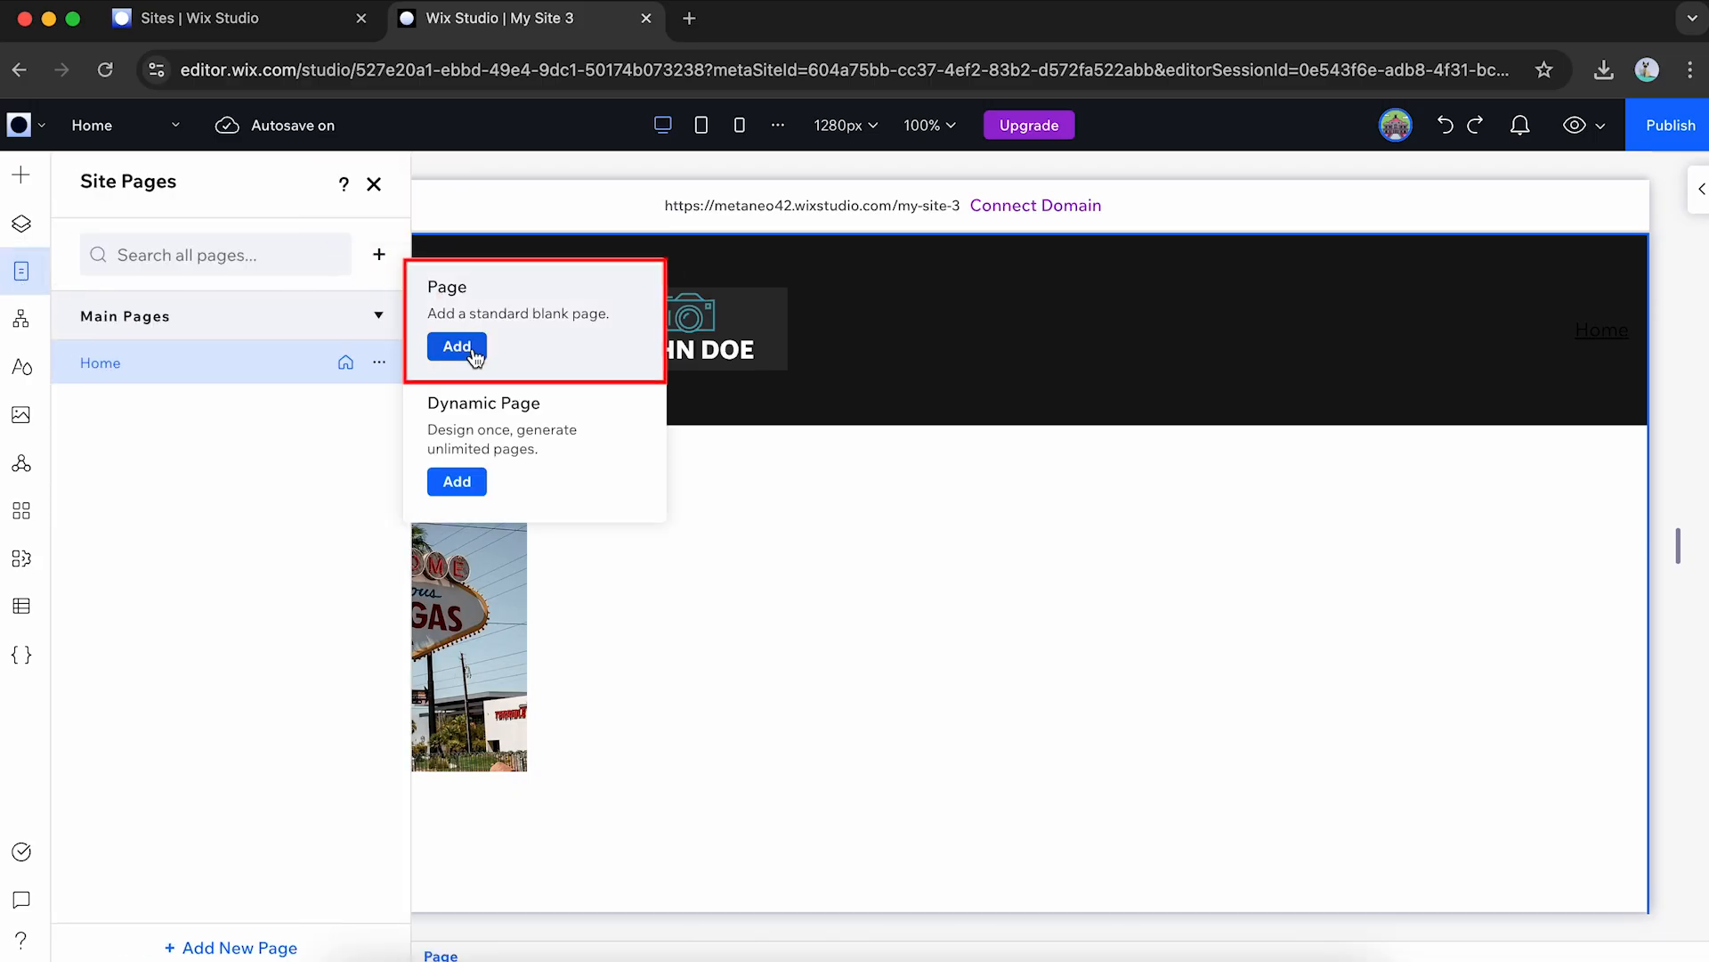
left_click(457, 346)
type("Ab")
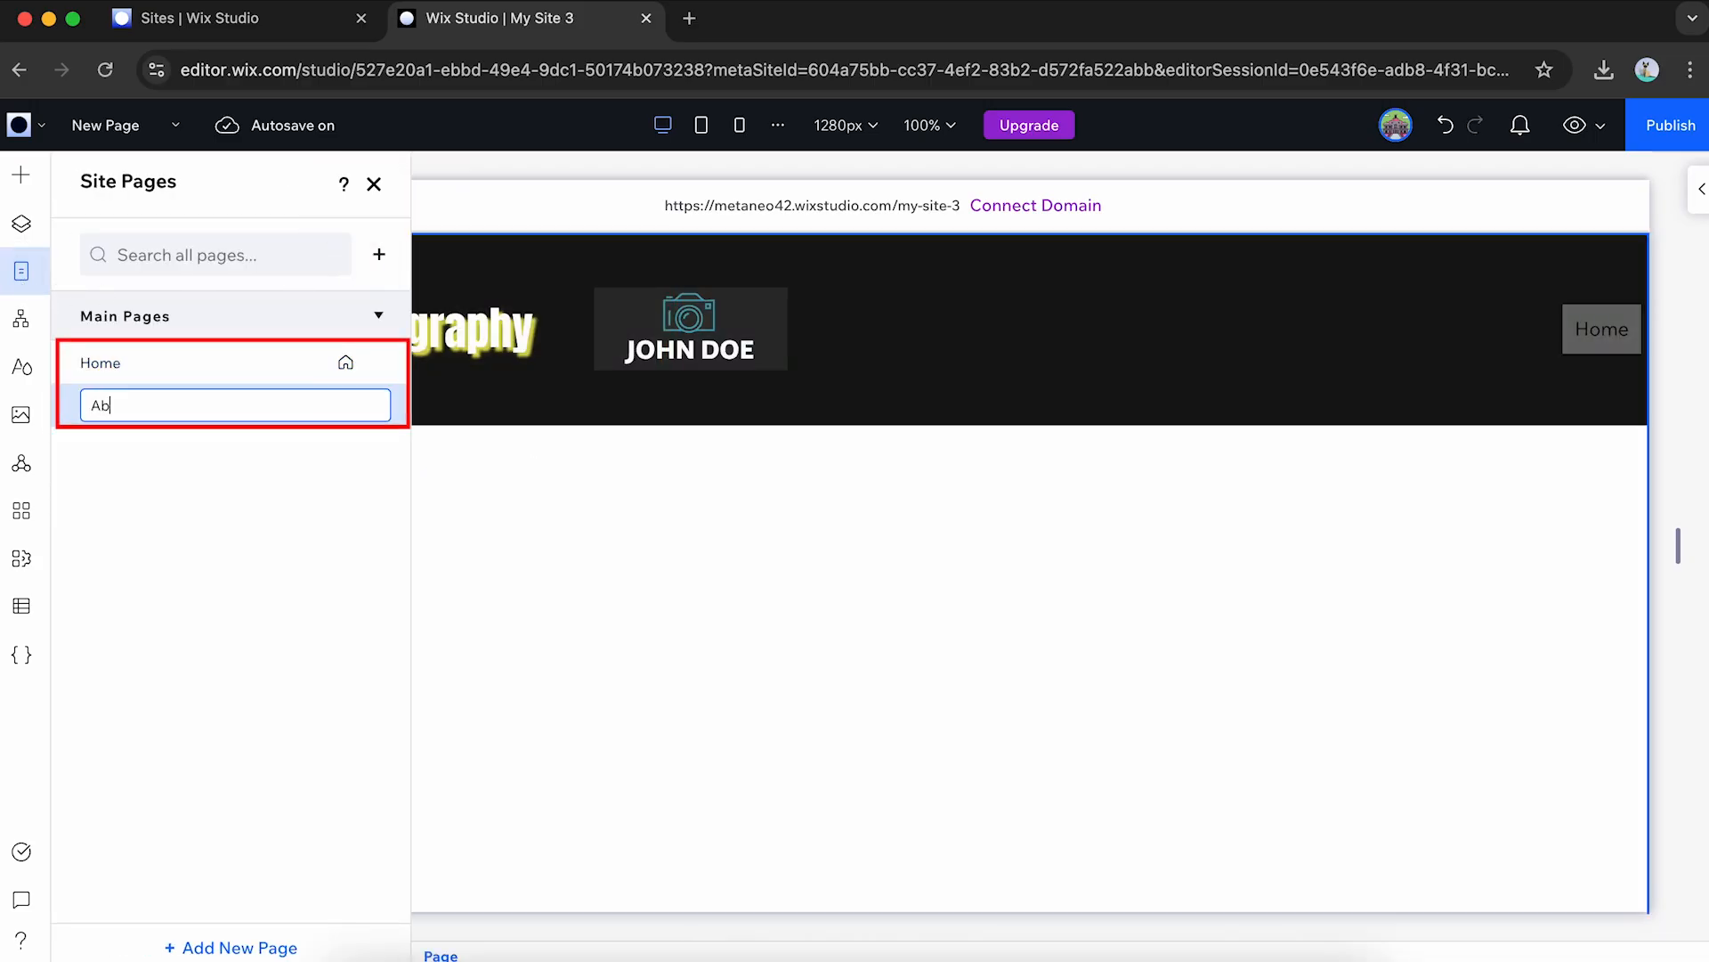
type("out")
key("Return")
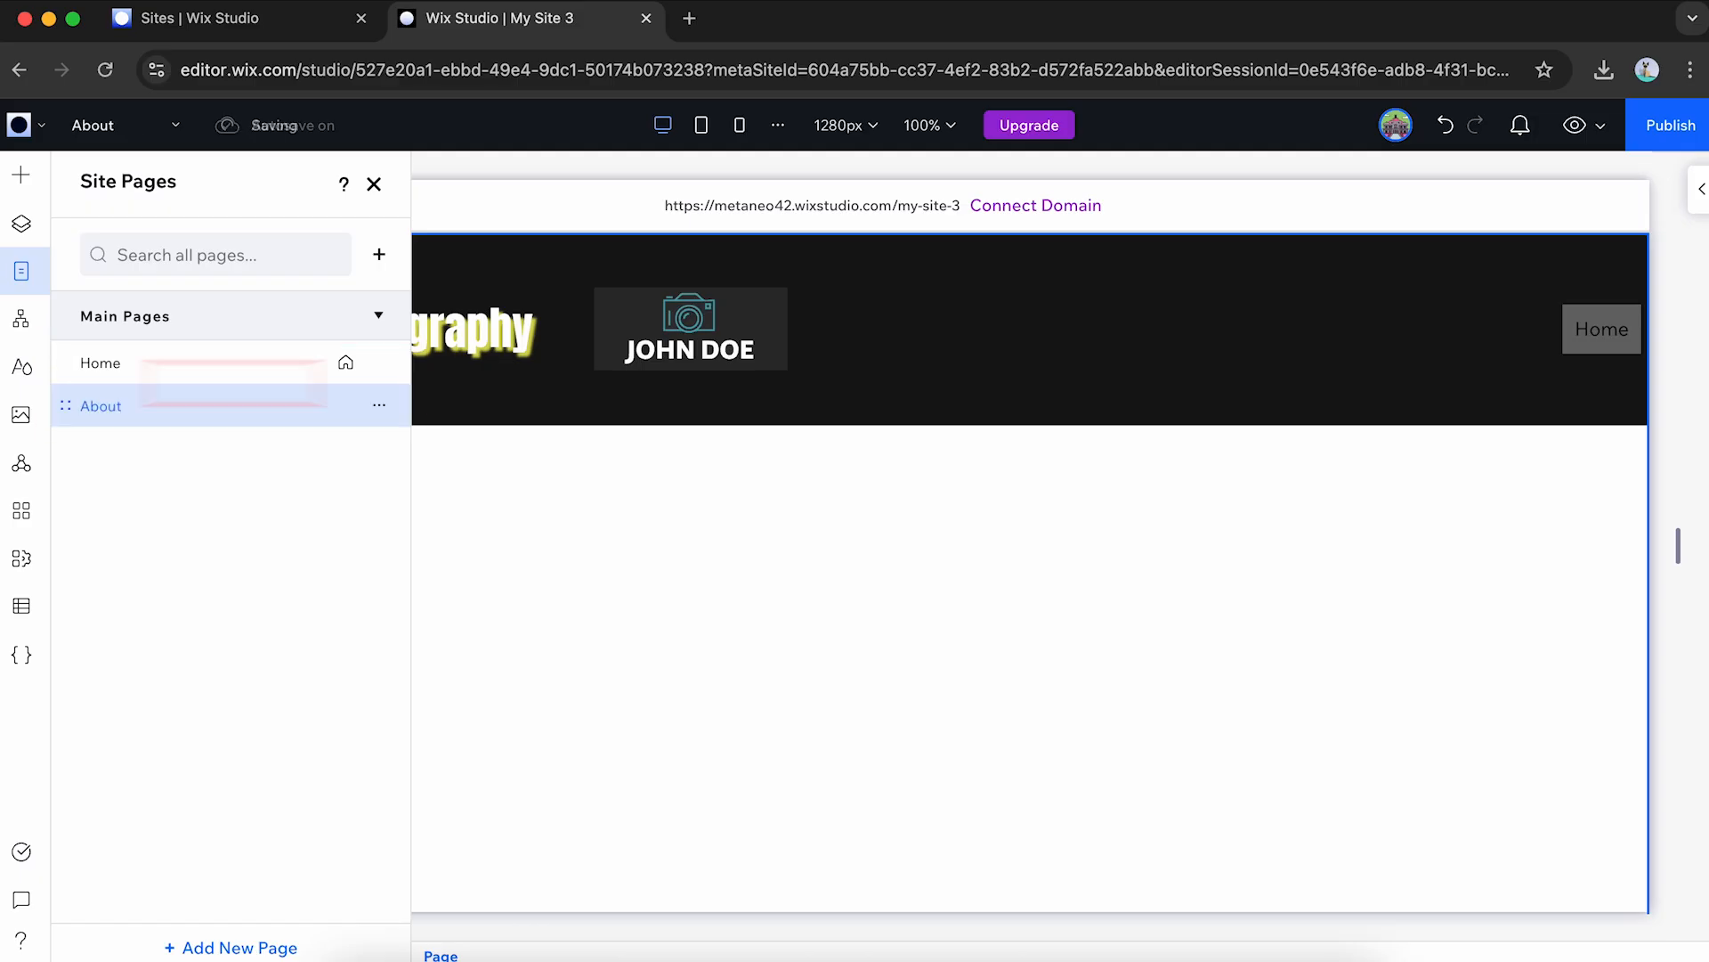
Add two more standard blank pages, named Services and Contact.
left_click(379, 254)
left_click(446, 336)
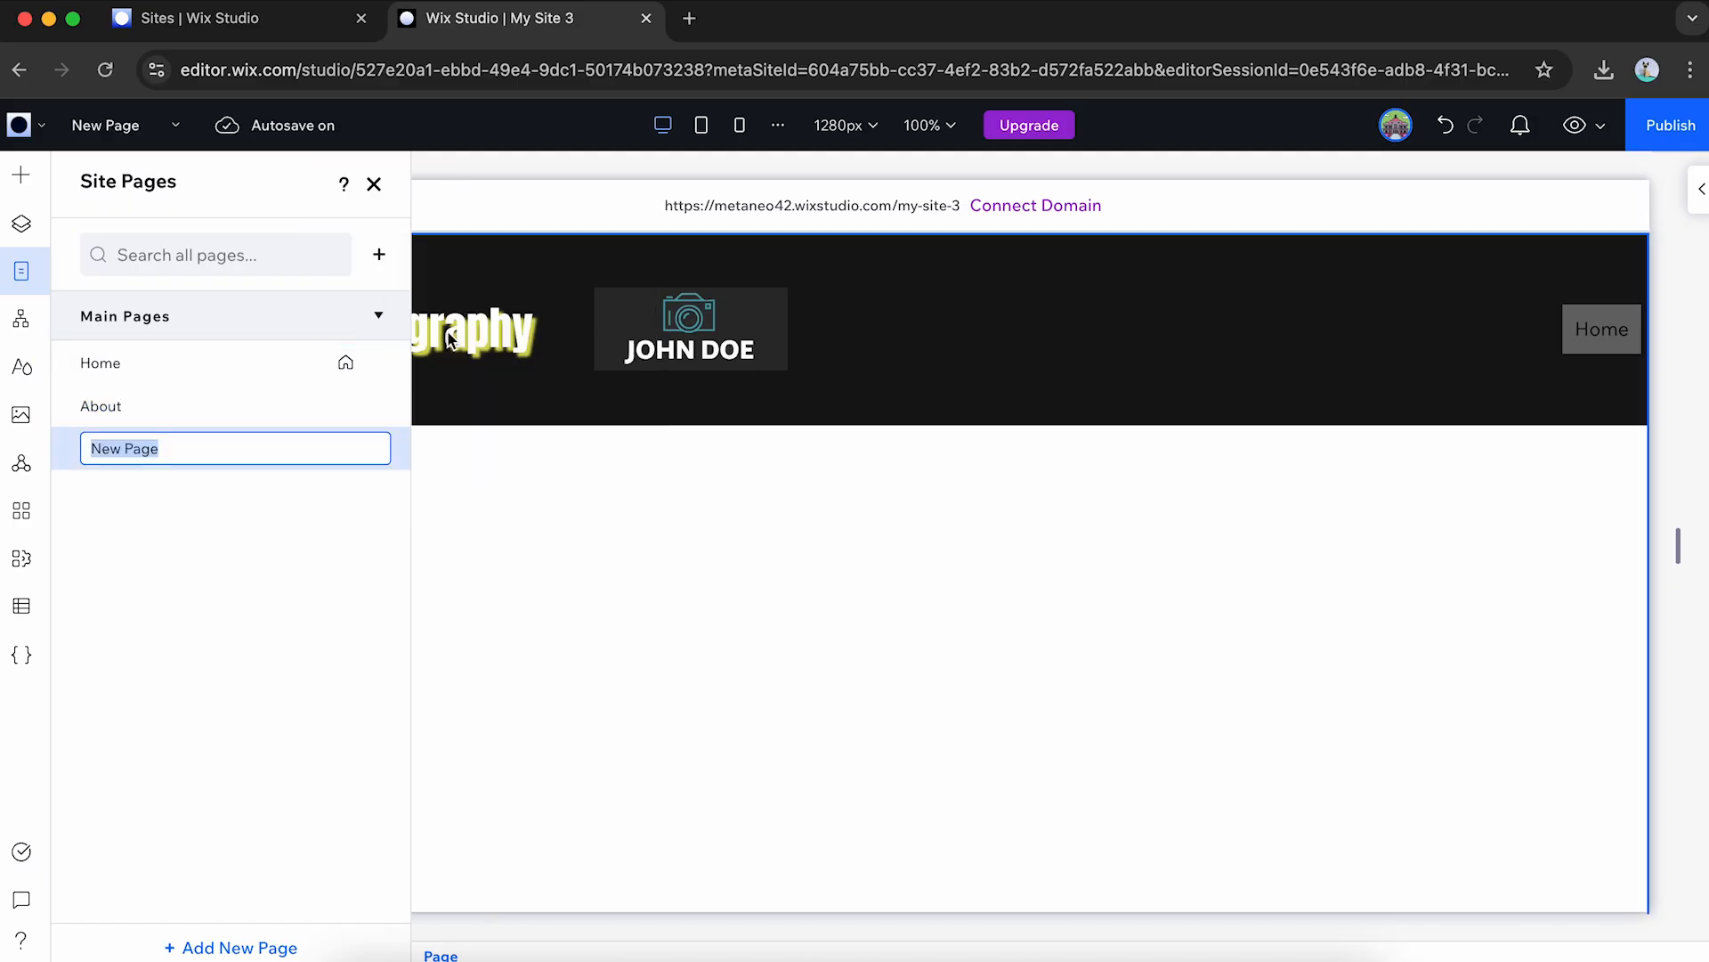
type("Services")
key("Return")
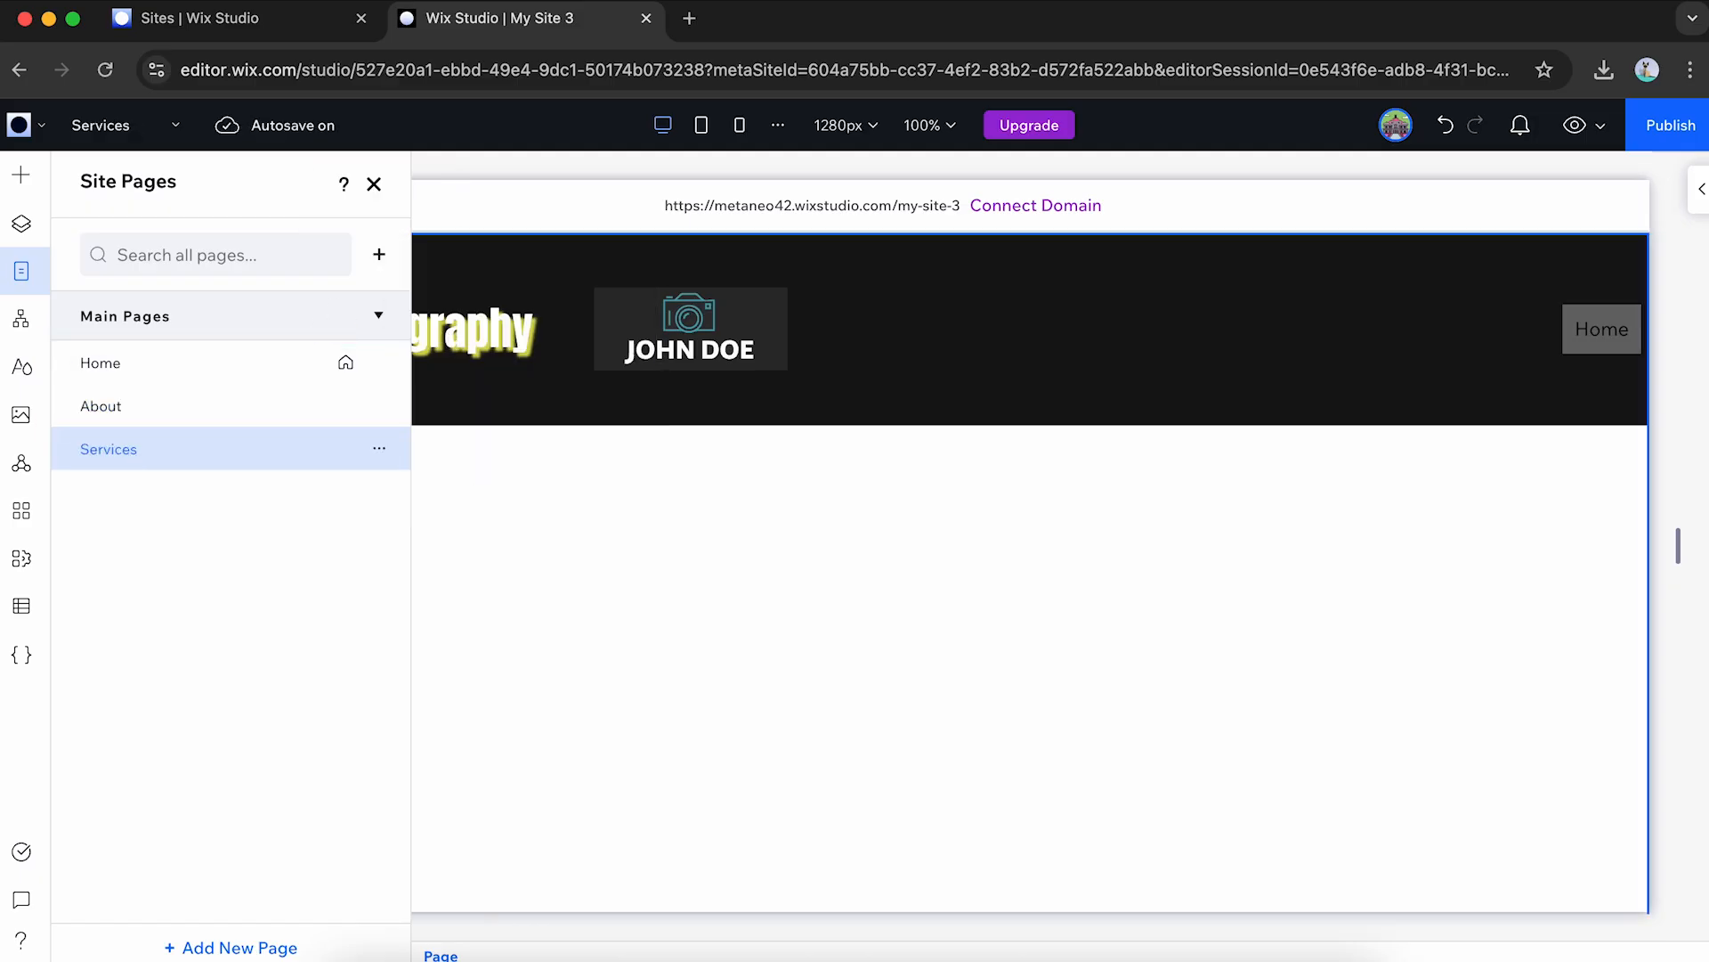
left_click(379, 255)
left_click(457, 358)
type("Contact")
key("Return")
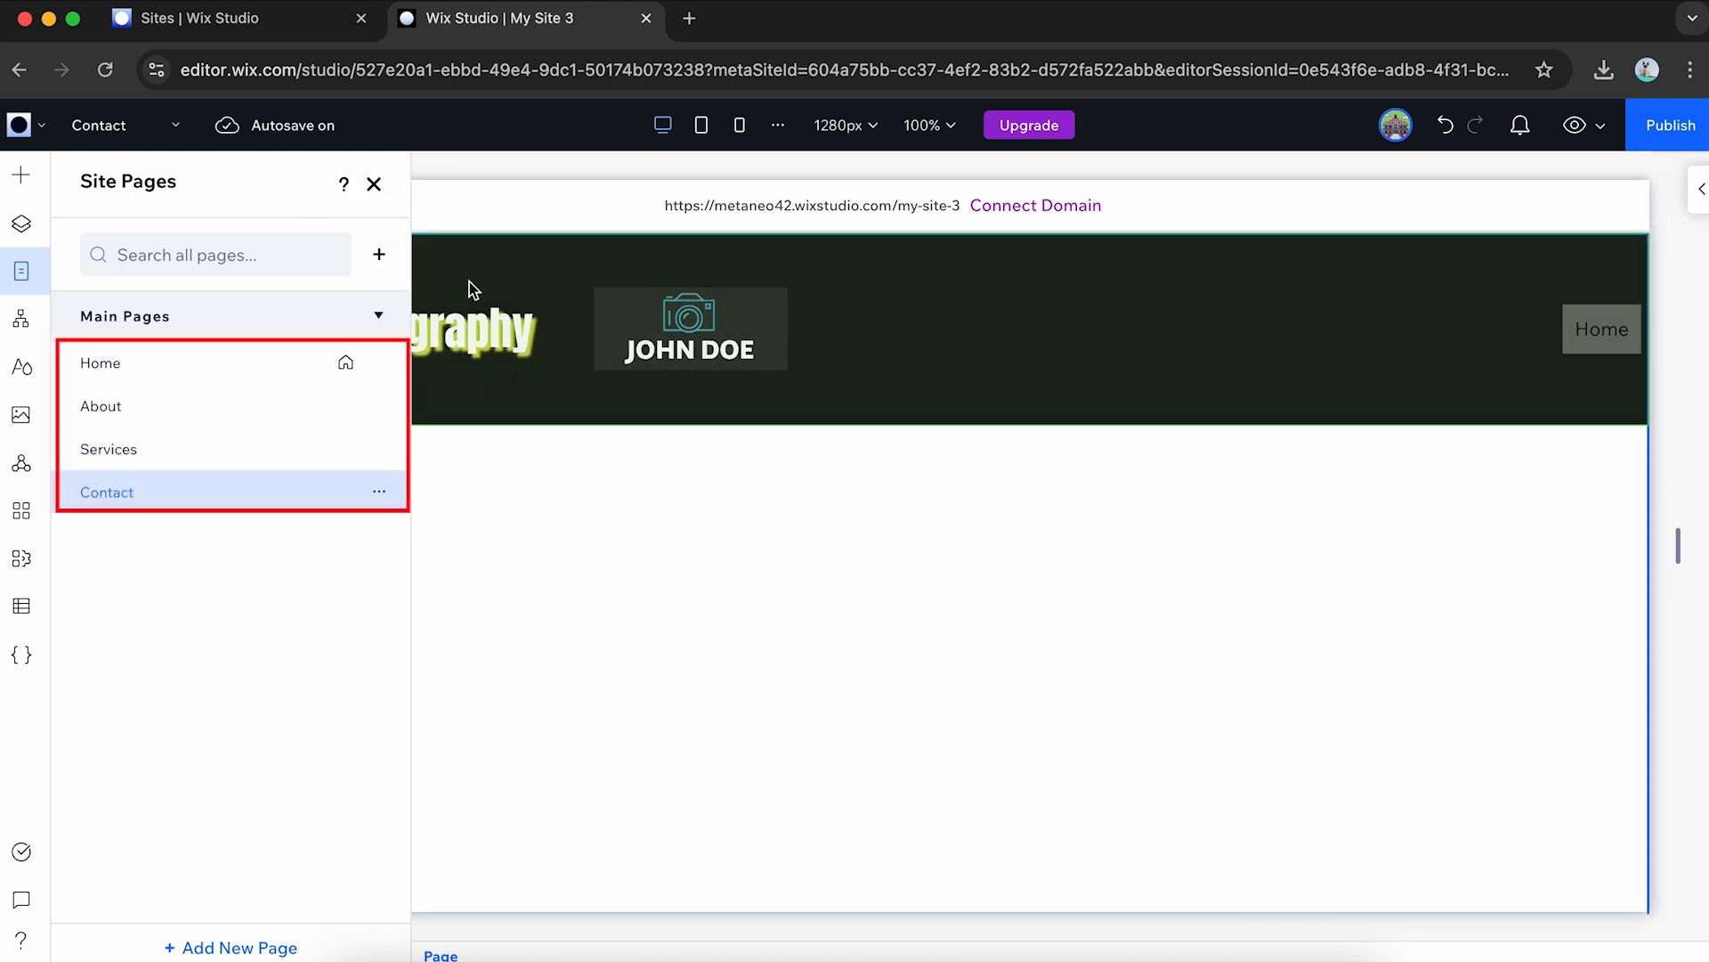
left_click(372, 188)
Add the About, Services and Contact pages as items in the header's navigation menu.
left_click(1149, 382)
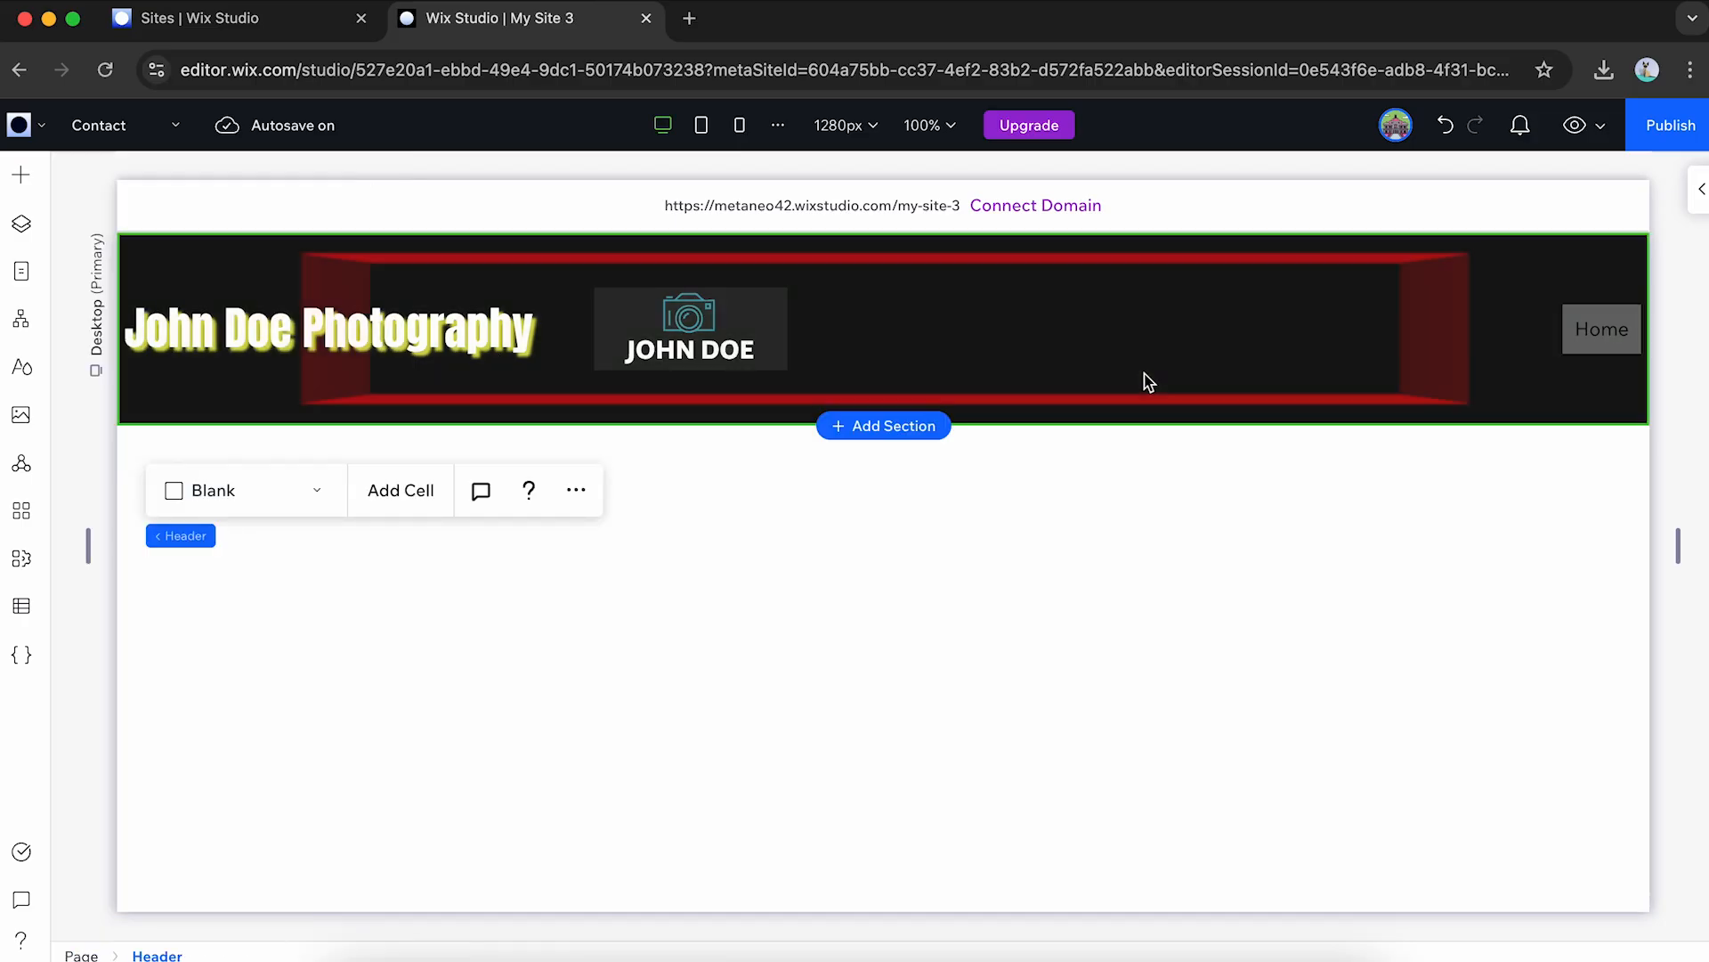
left_click(1216, 348)
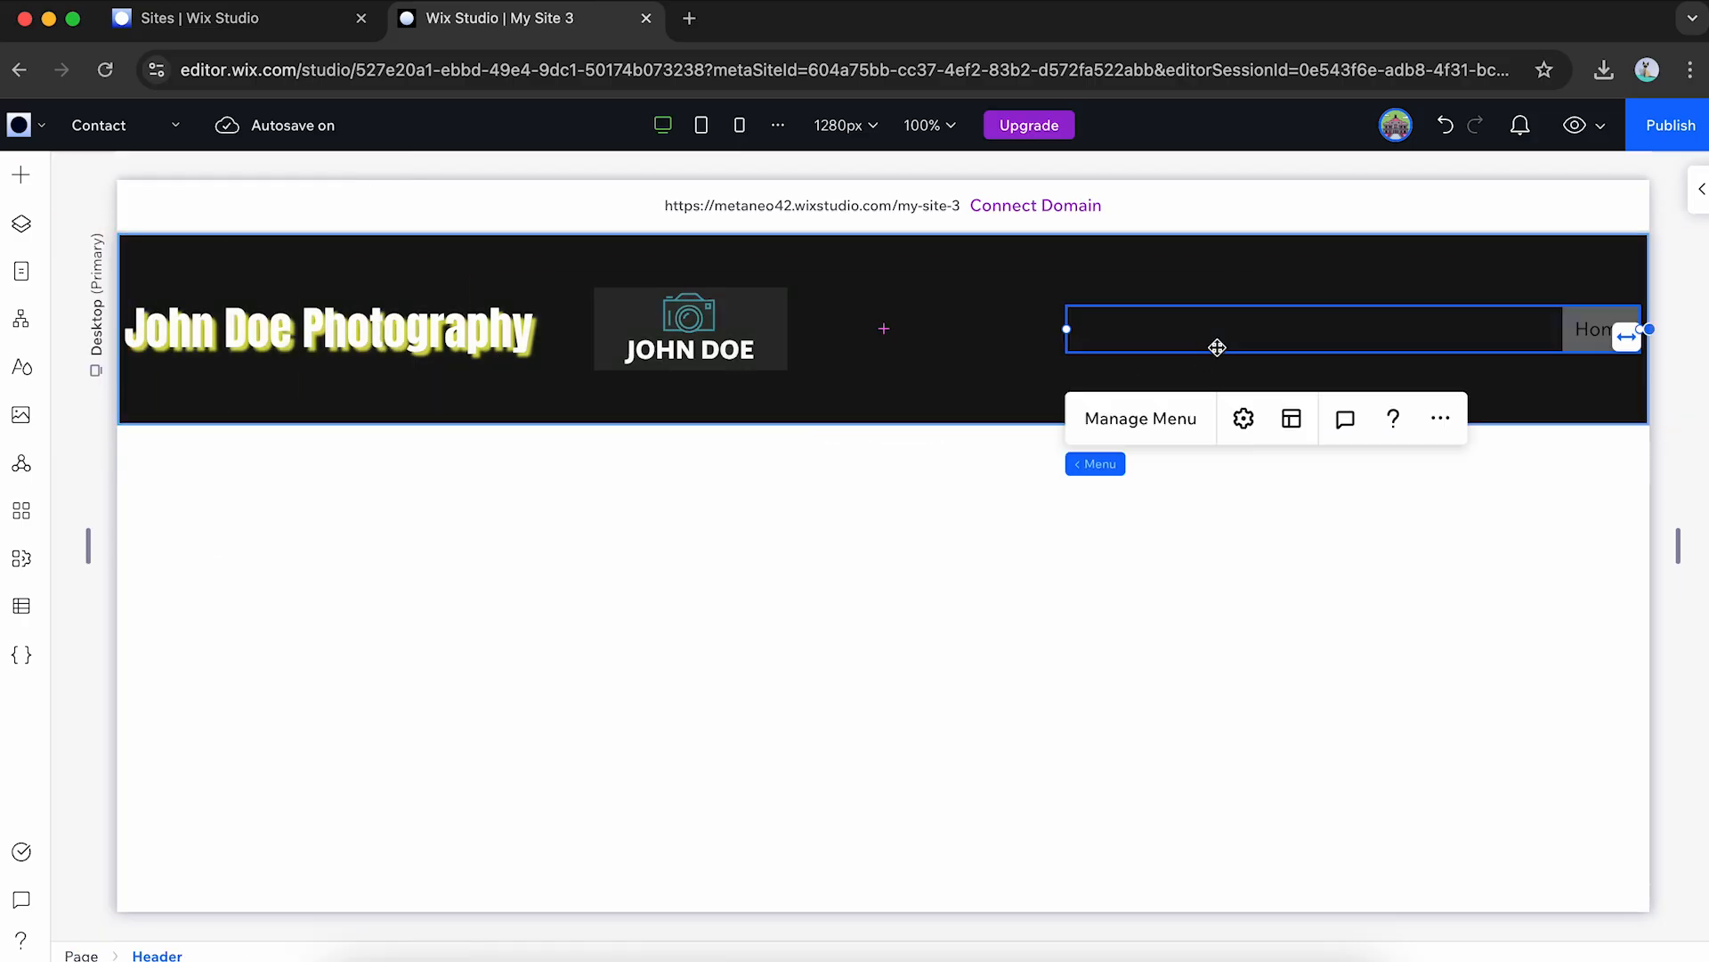
left_click(1160, 422)
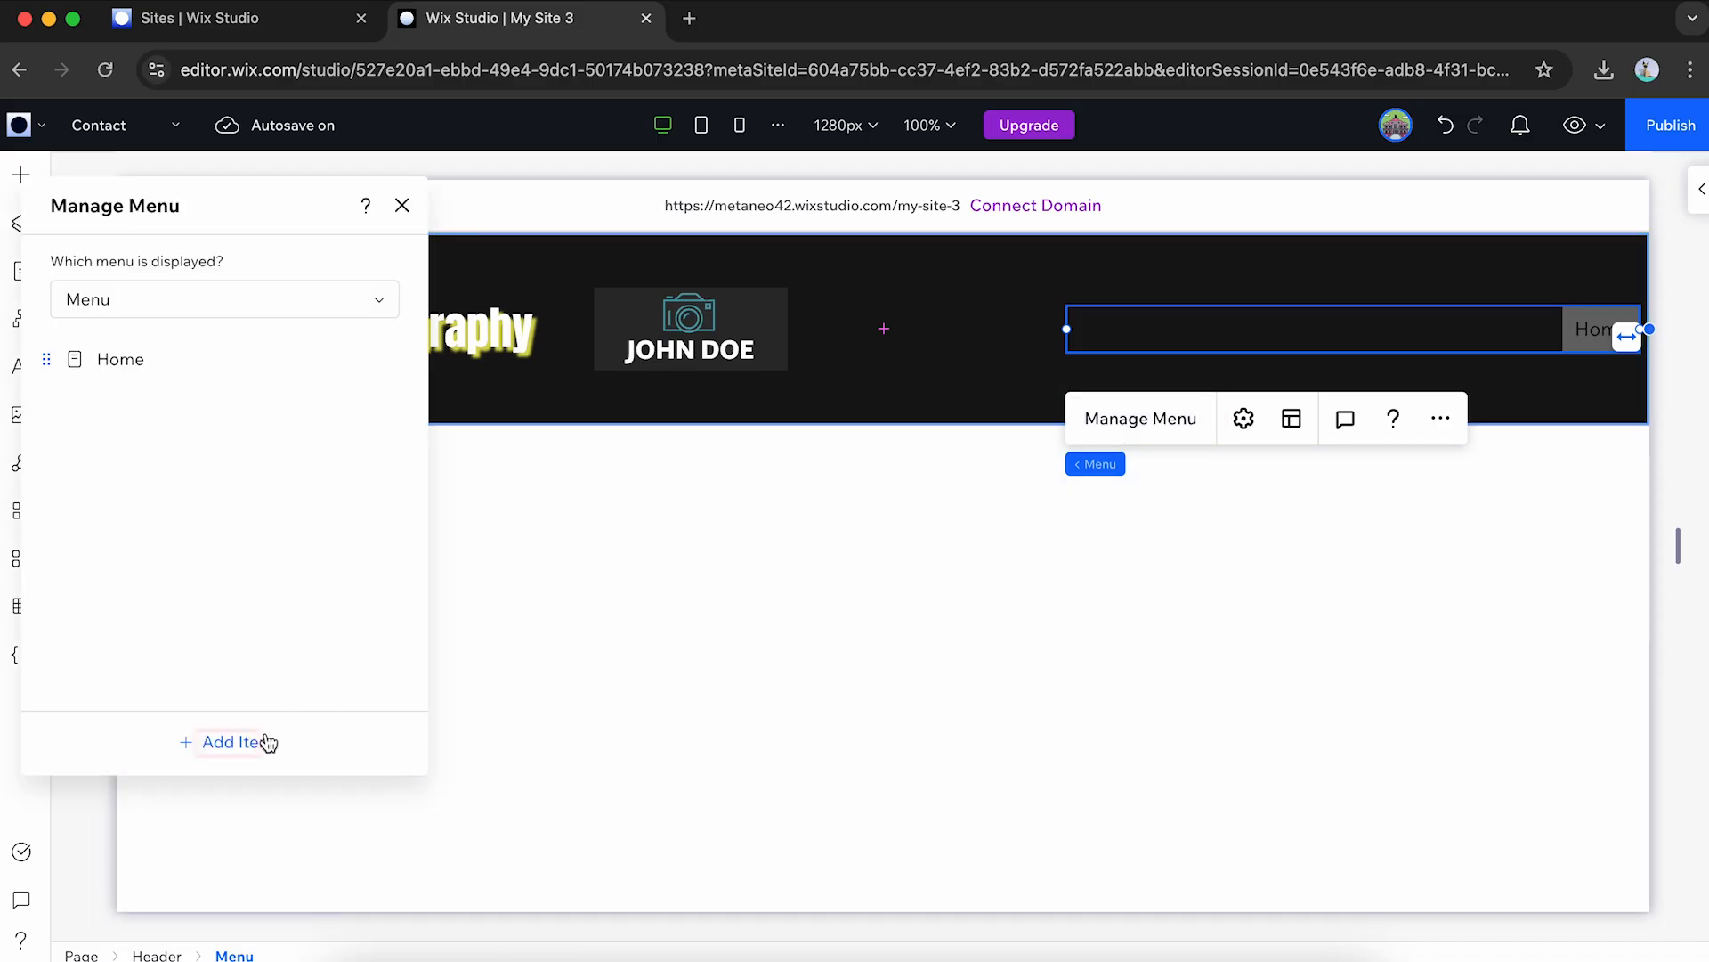
left_click(250, 748)
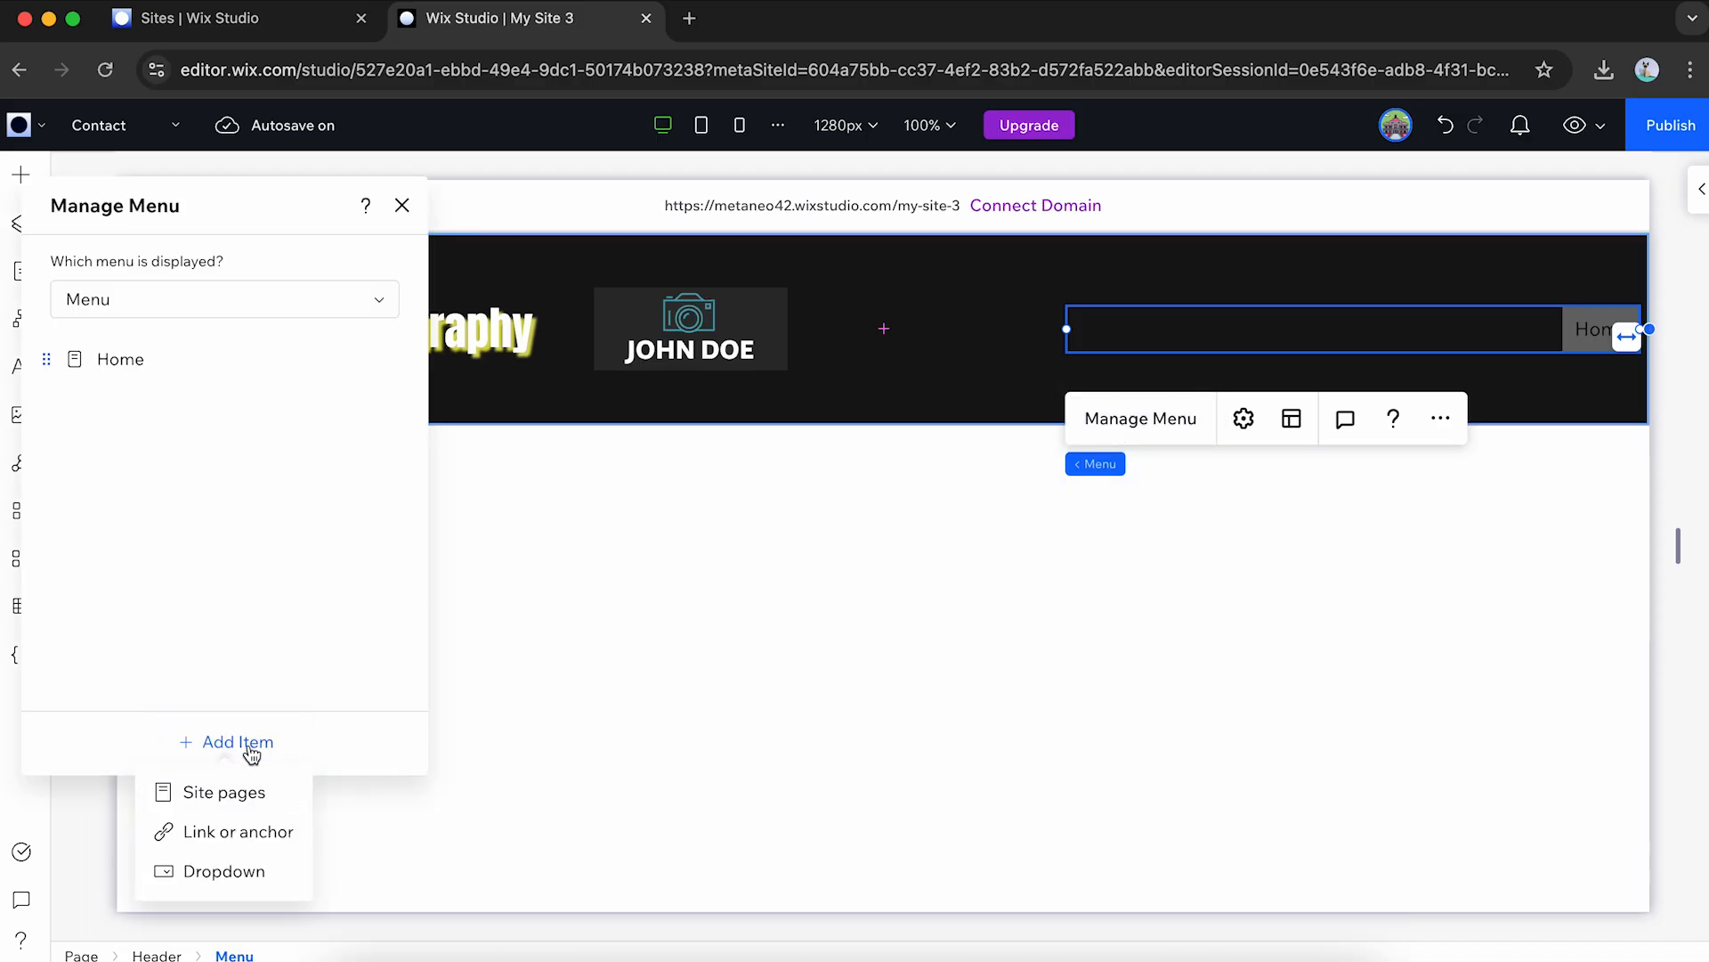
left_click(257, 800)
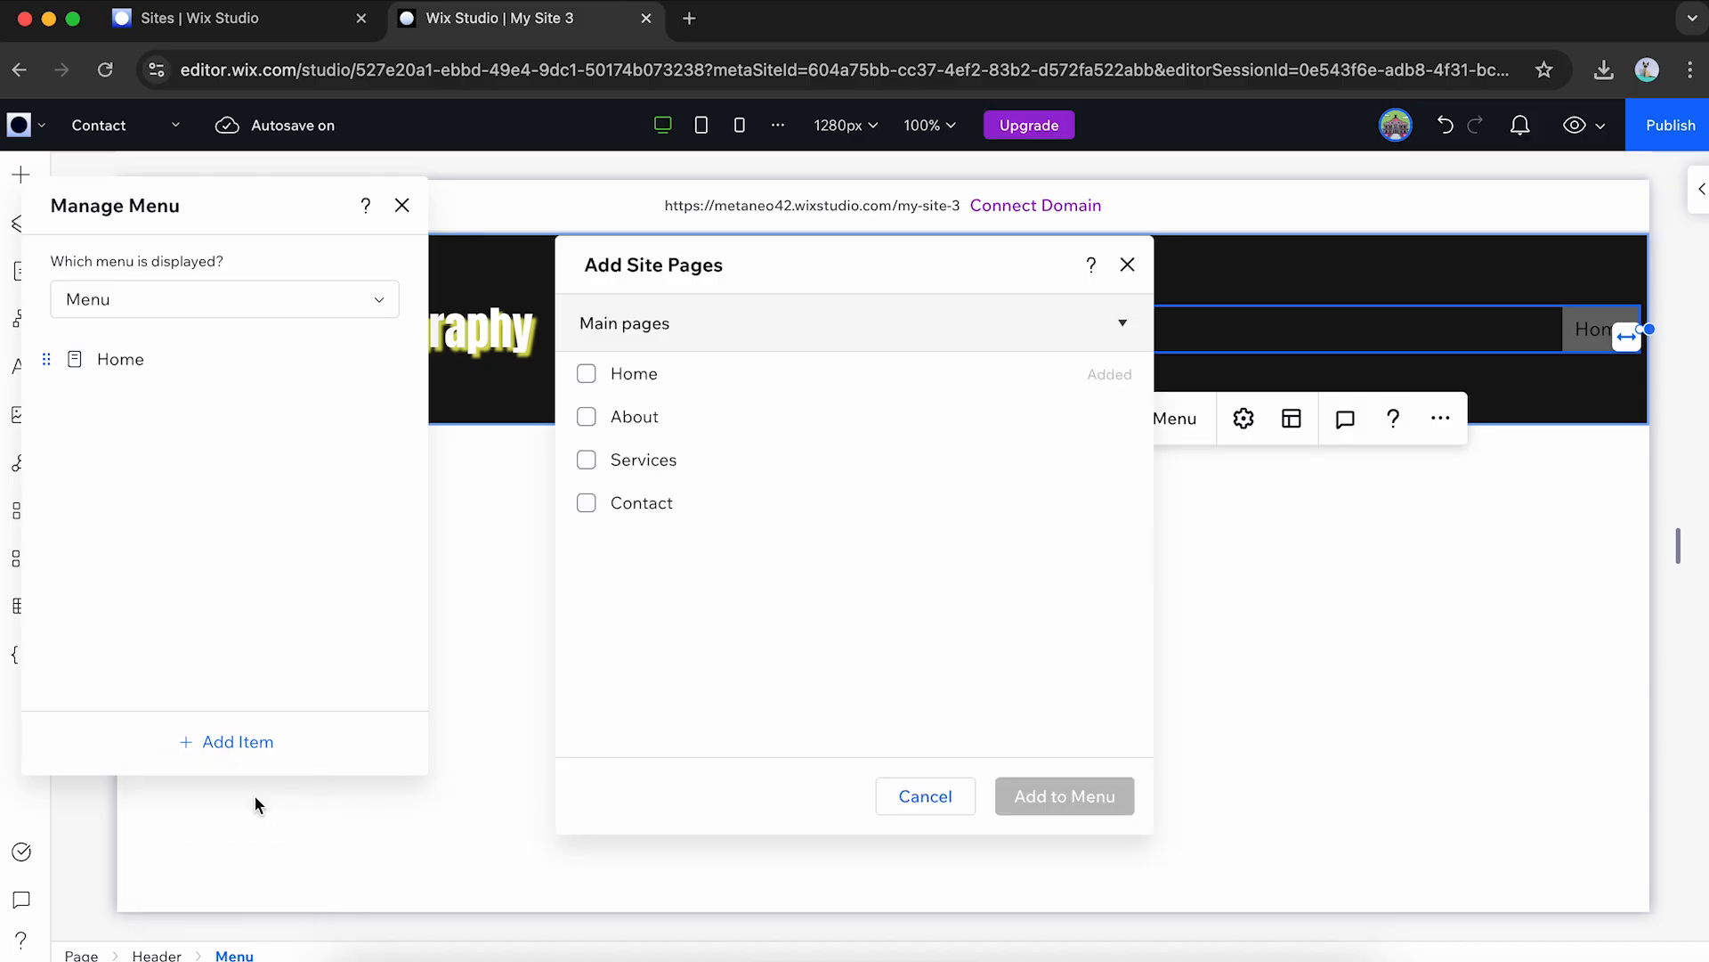
left_click(586, 416)
left_click(585, 459)
left_click(586, 502)
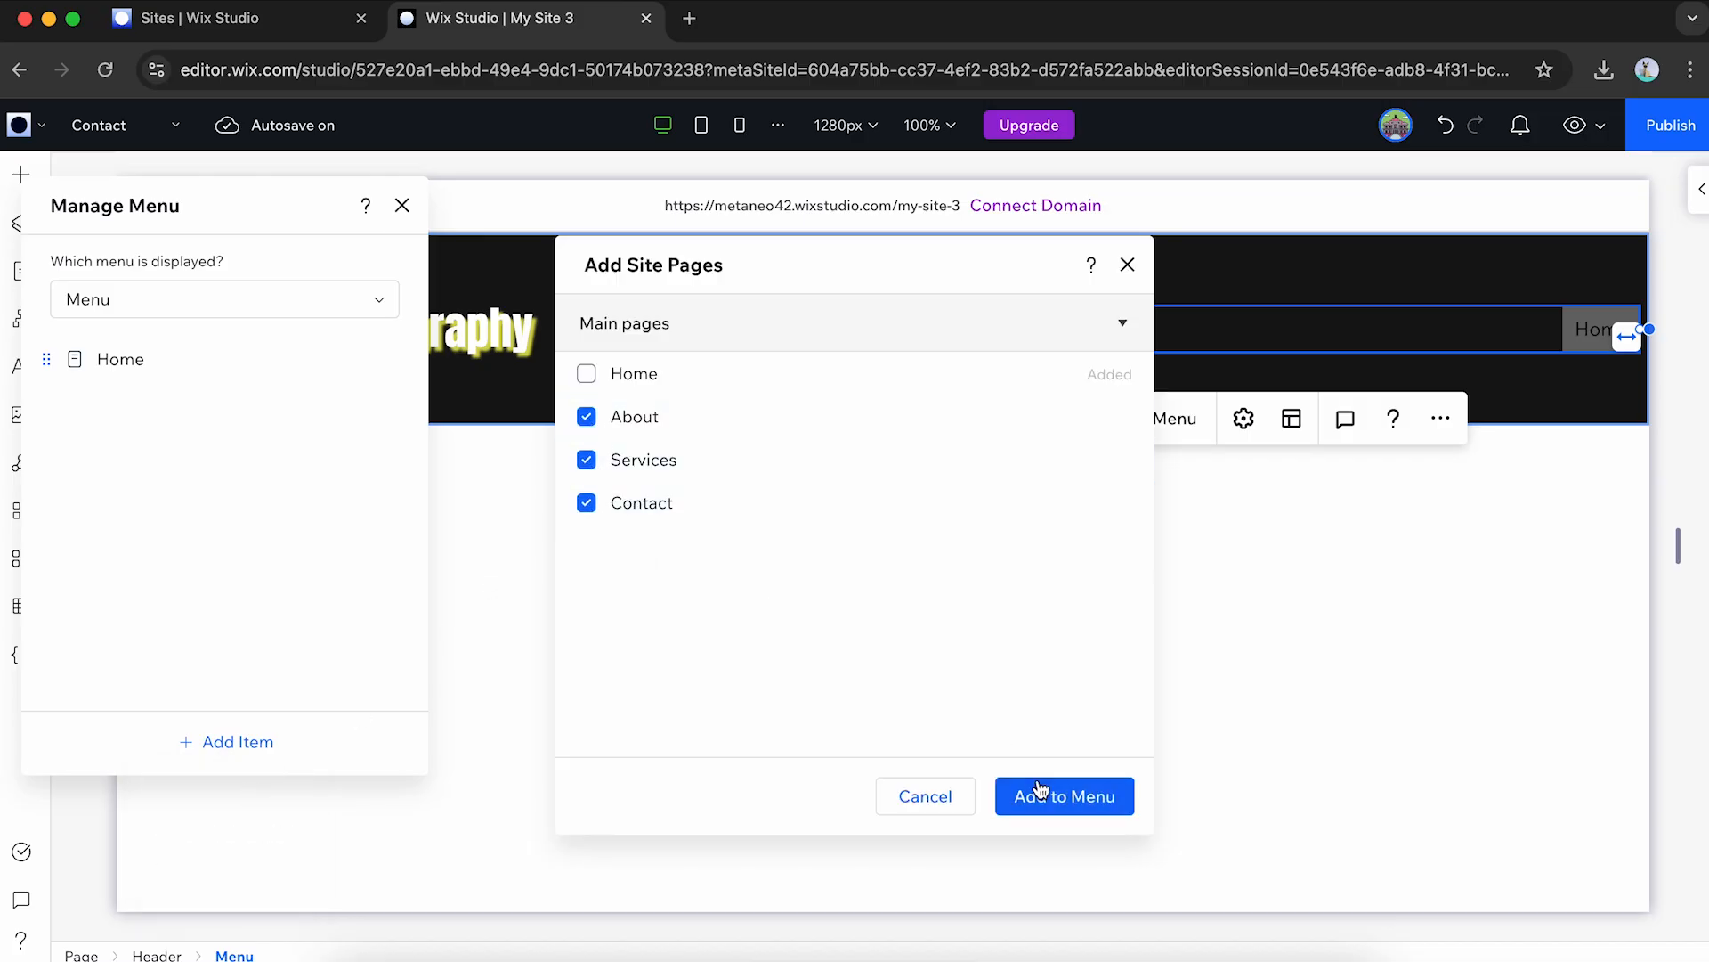
left_click(1056, 806)
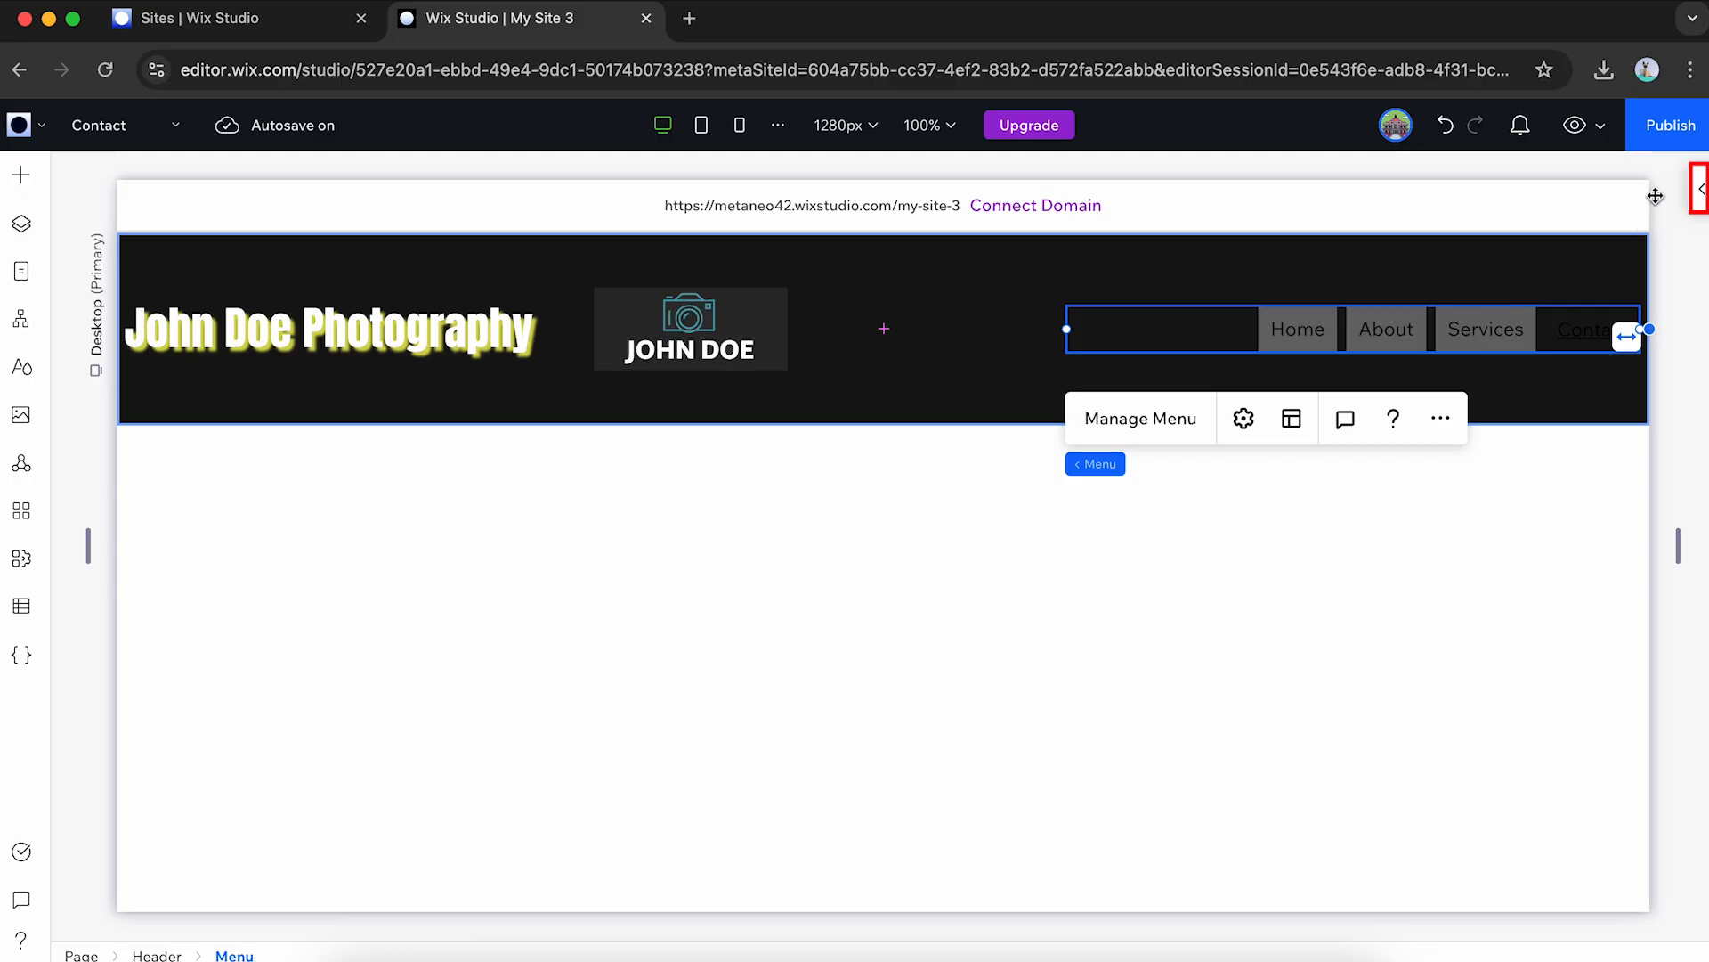
Set the text colour of the header menu items in their regular state to custom white #FFFFFF.
left_click(1697, 191)
scroll(1496, 649, "down", 5)
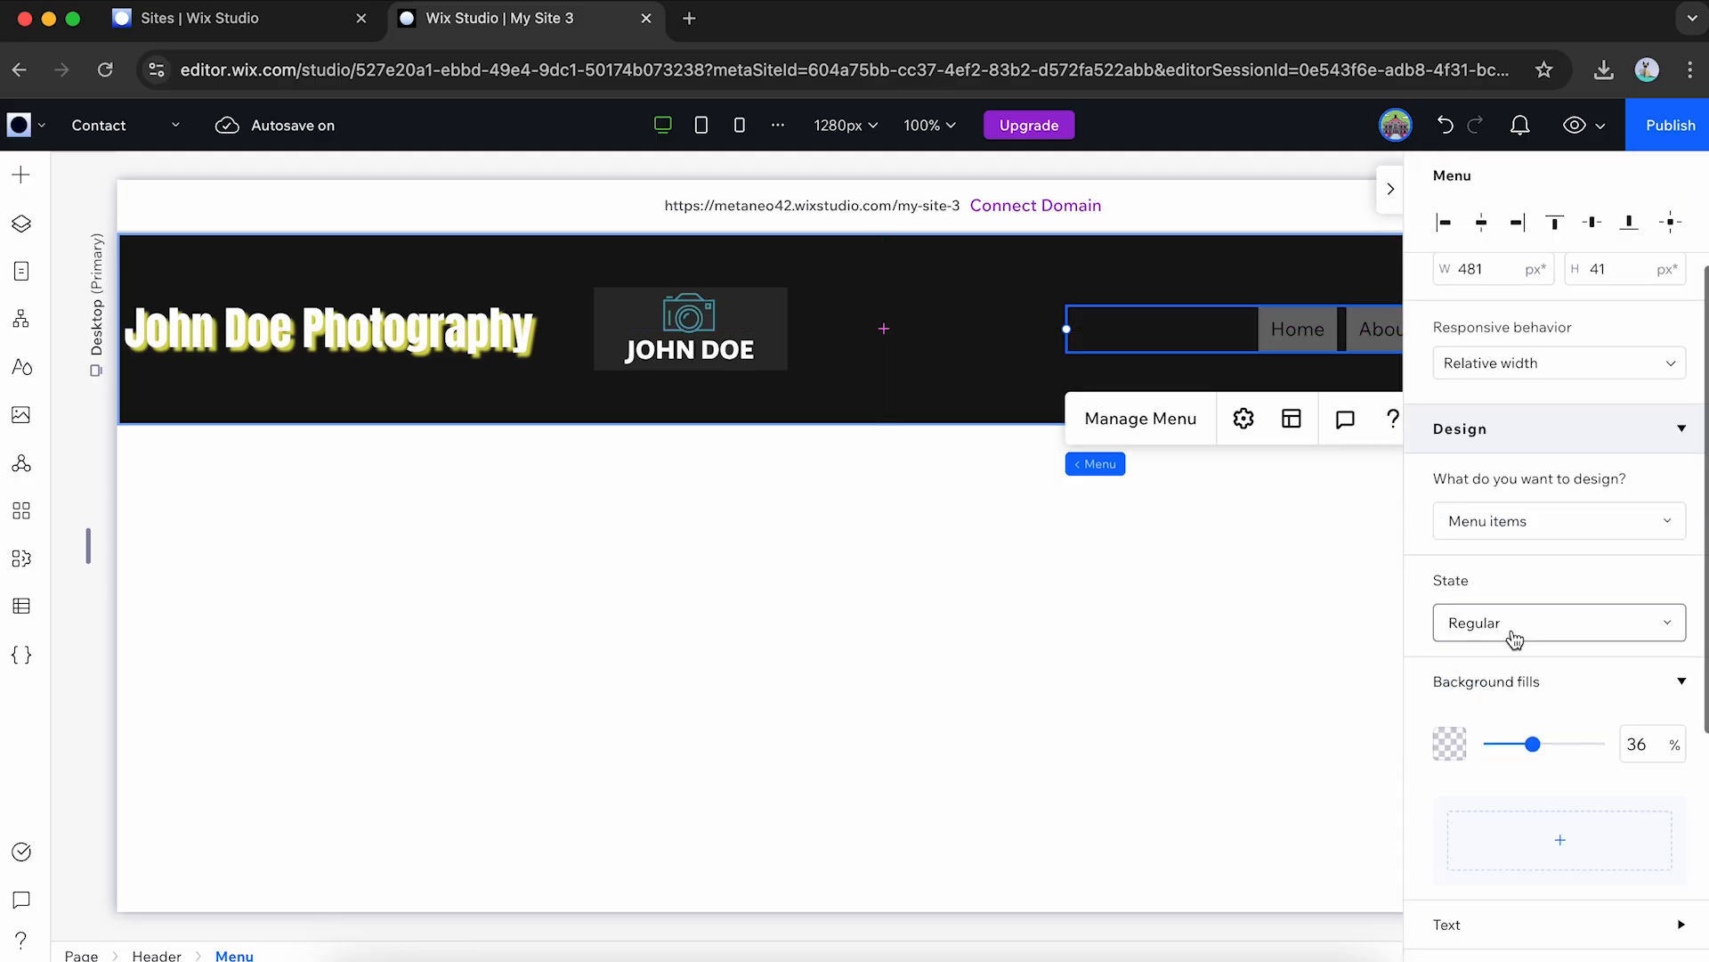
left_click(1465, 665)
scroll(1488, 636, "down", 5)
left_click(1461, 630)
left_click_drag(1603, 597, 1509, 451)
left_click(1579, 682)
double_click(1523, 804)
type("FFFFFF")
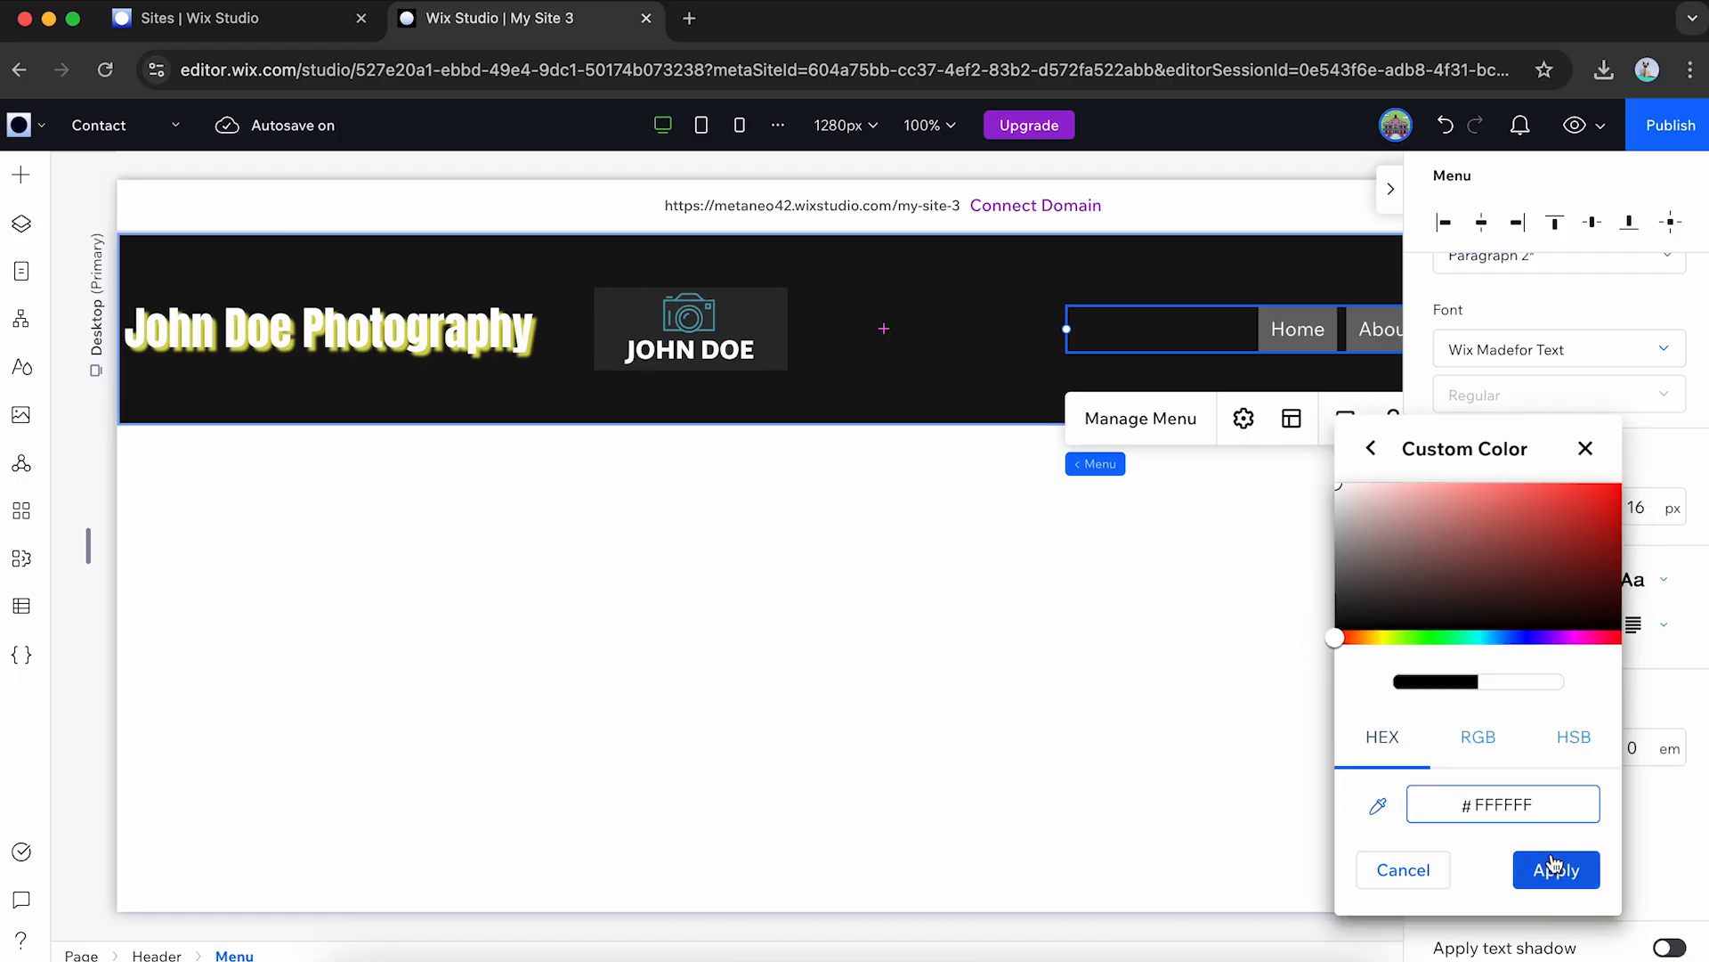
left_click(1558, 867)
left_click(1588, 447)
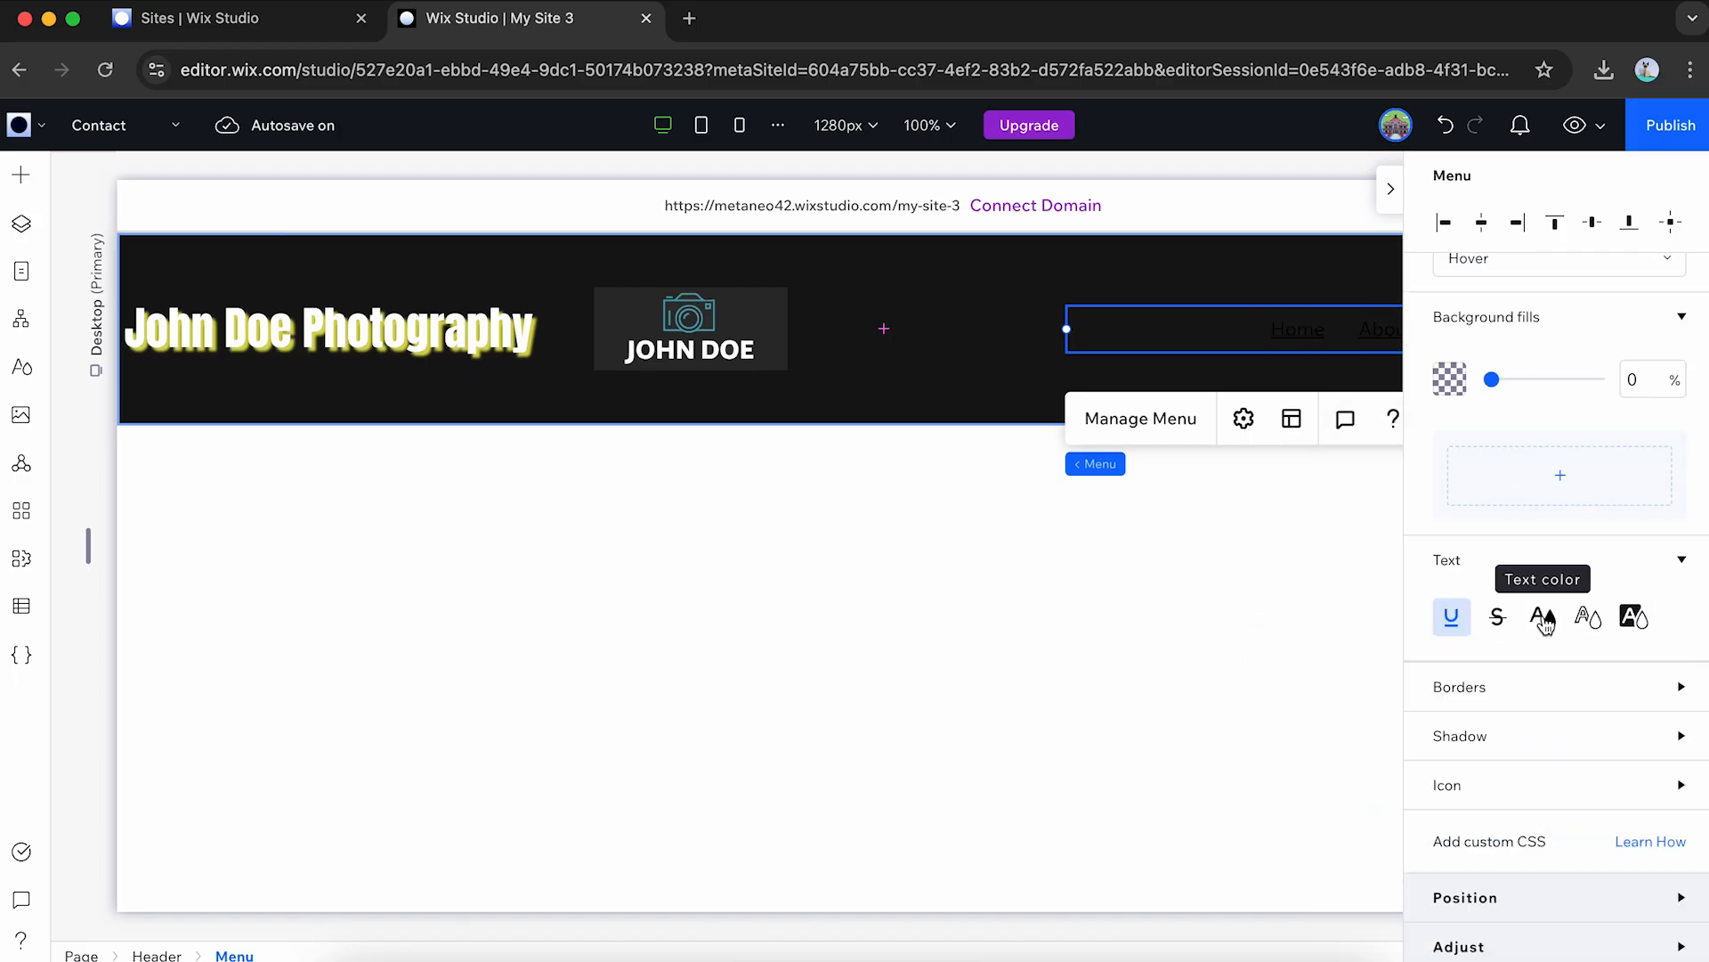
Set the hover-state text colour of the header menu items to custom yellow #D8D84D.
left_click(1545, 624)
left_click_drag(1540, 592, 1508, 438)
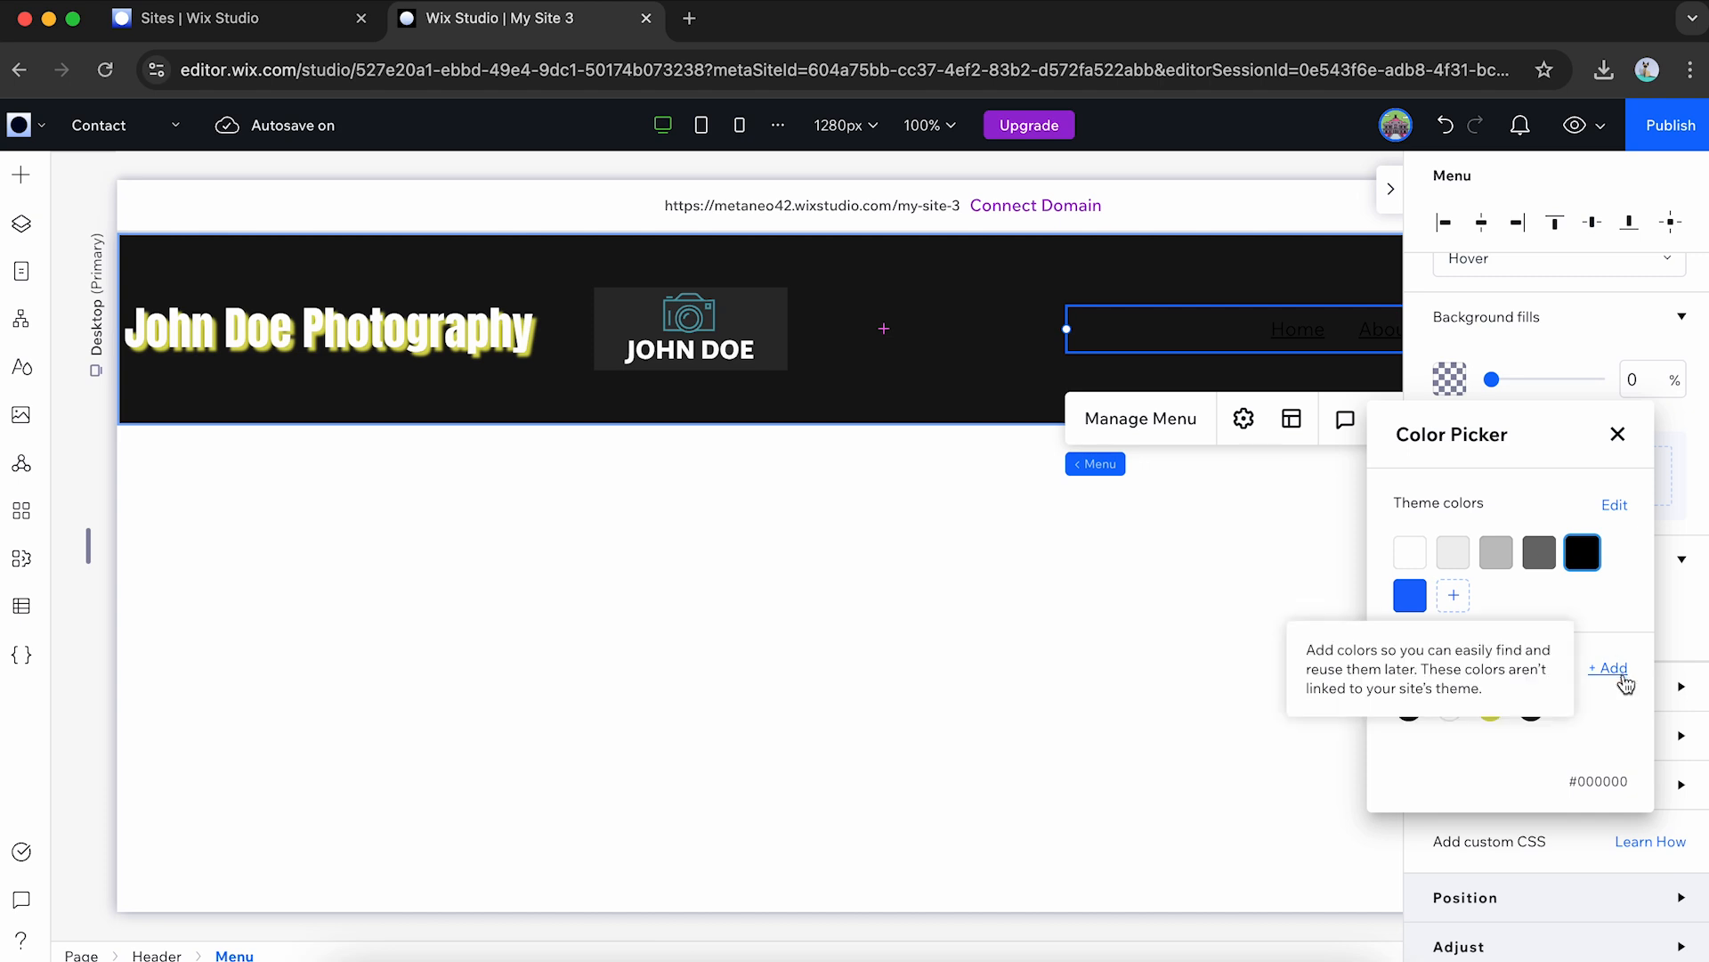
left_click(1623, 681)
double_click(1558, 790)
type("D8D84D")
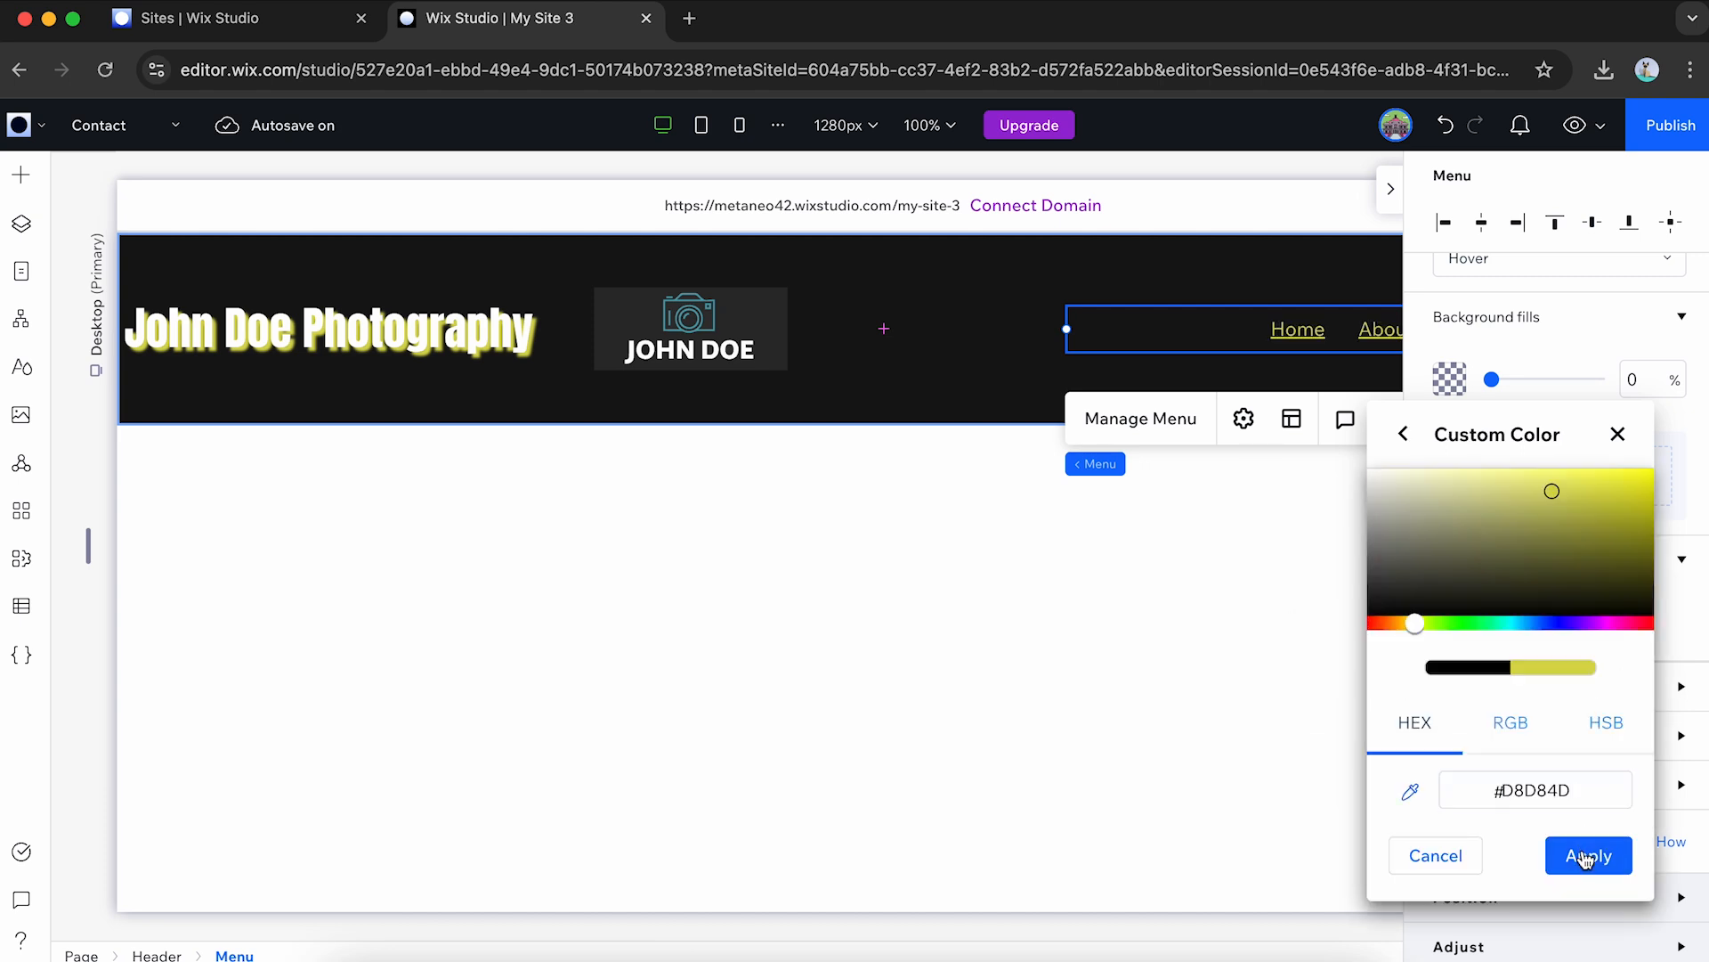
left_click(1585, 856)
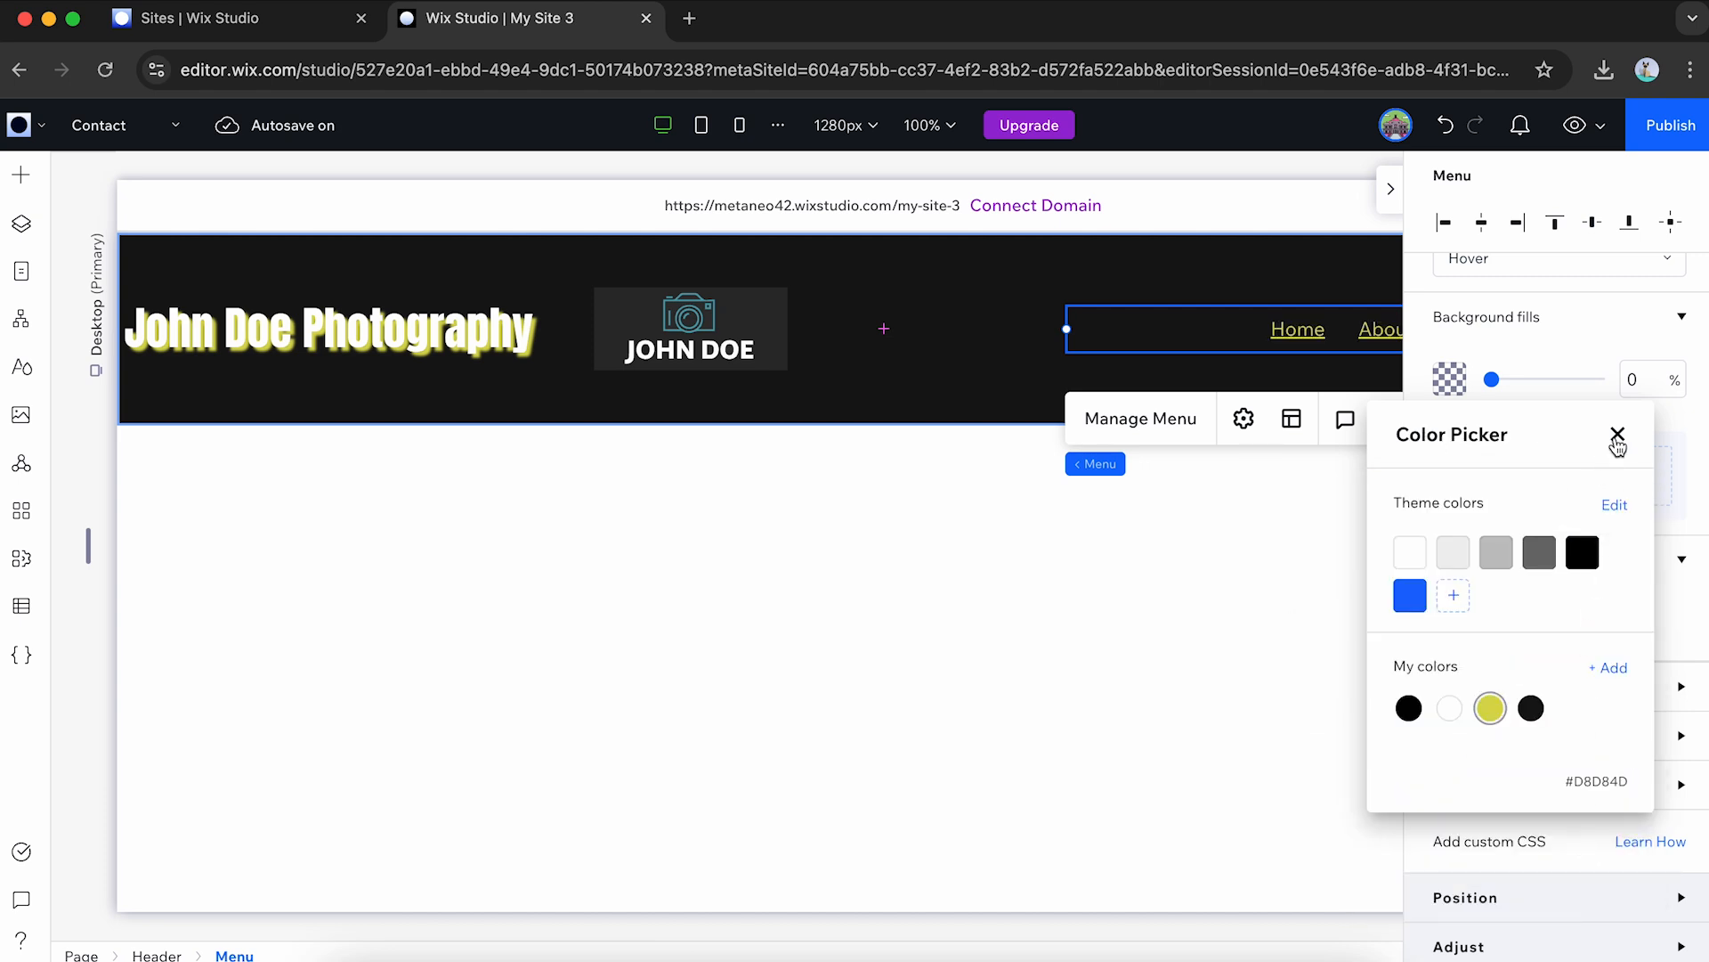
left_click(1617, 437)
left_click(1391, 185)
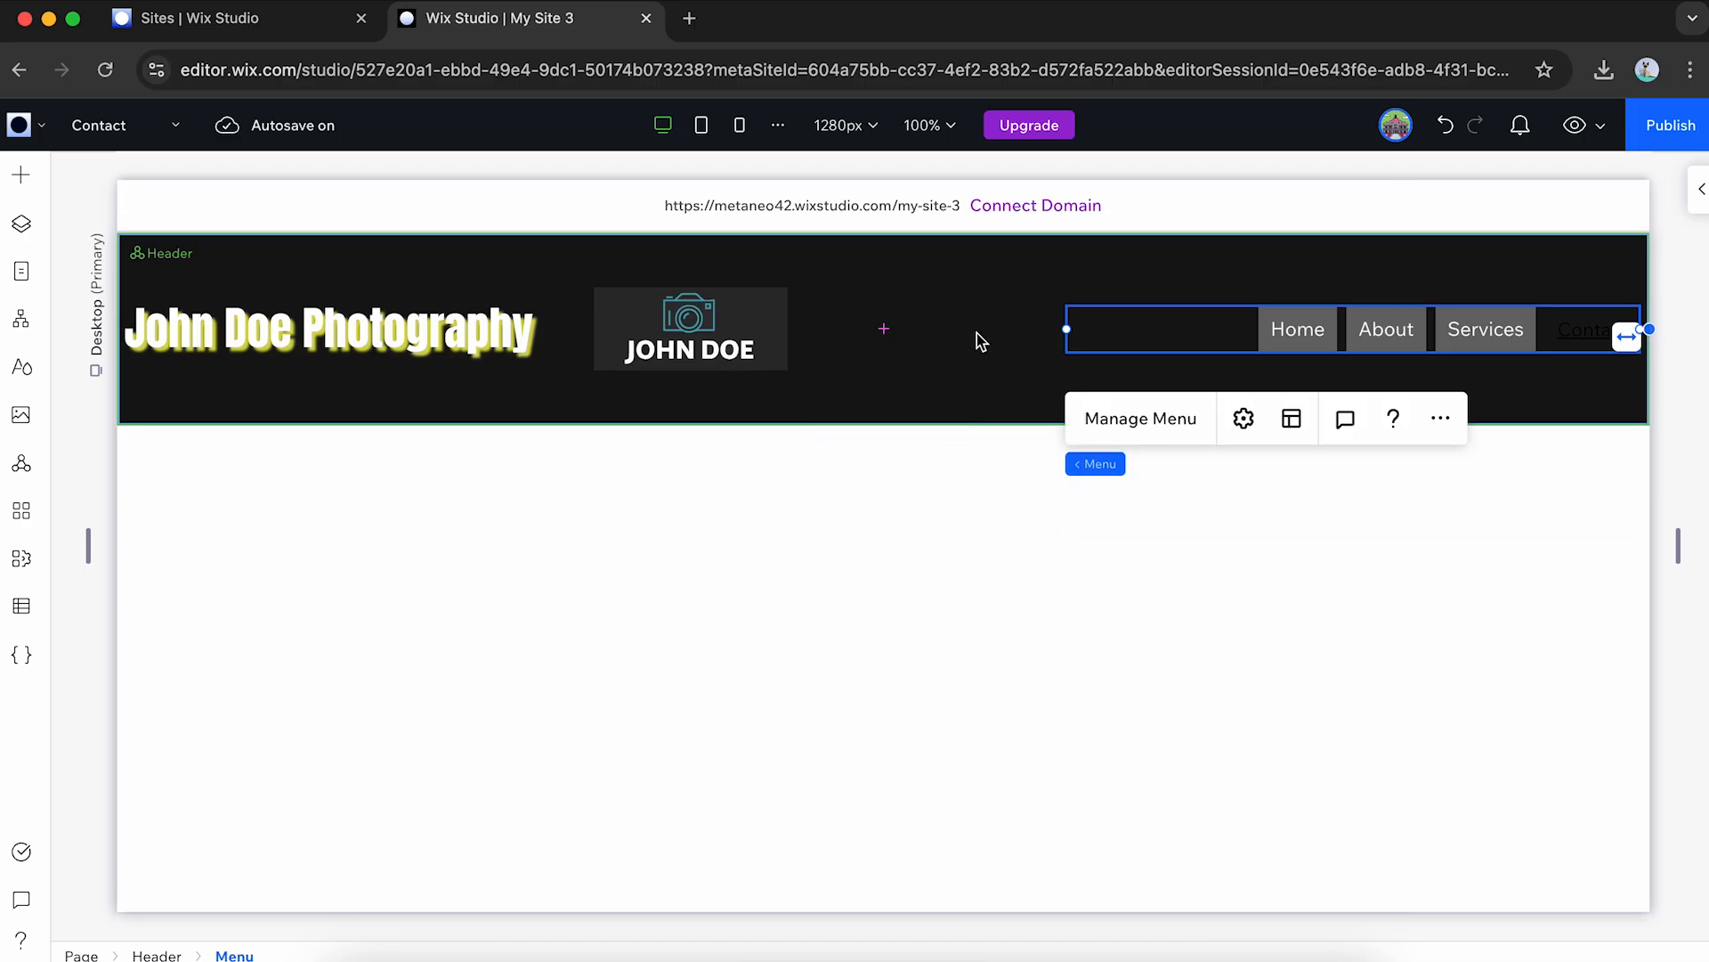
Rearrange the header so the logo sits at its left edge with the site title directly beside it.
left_click(809, 326)
left_click_drag(819, 327, 1446, 322)
left_click_drag(663, 324, 191, 324)
left_click_drag(977, 327, 534, 336)
left_click(671, 524)
left_click(64, 382)
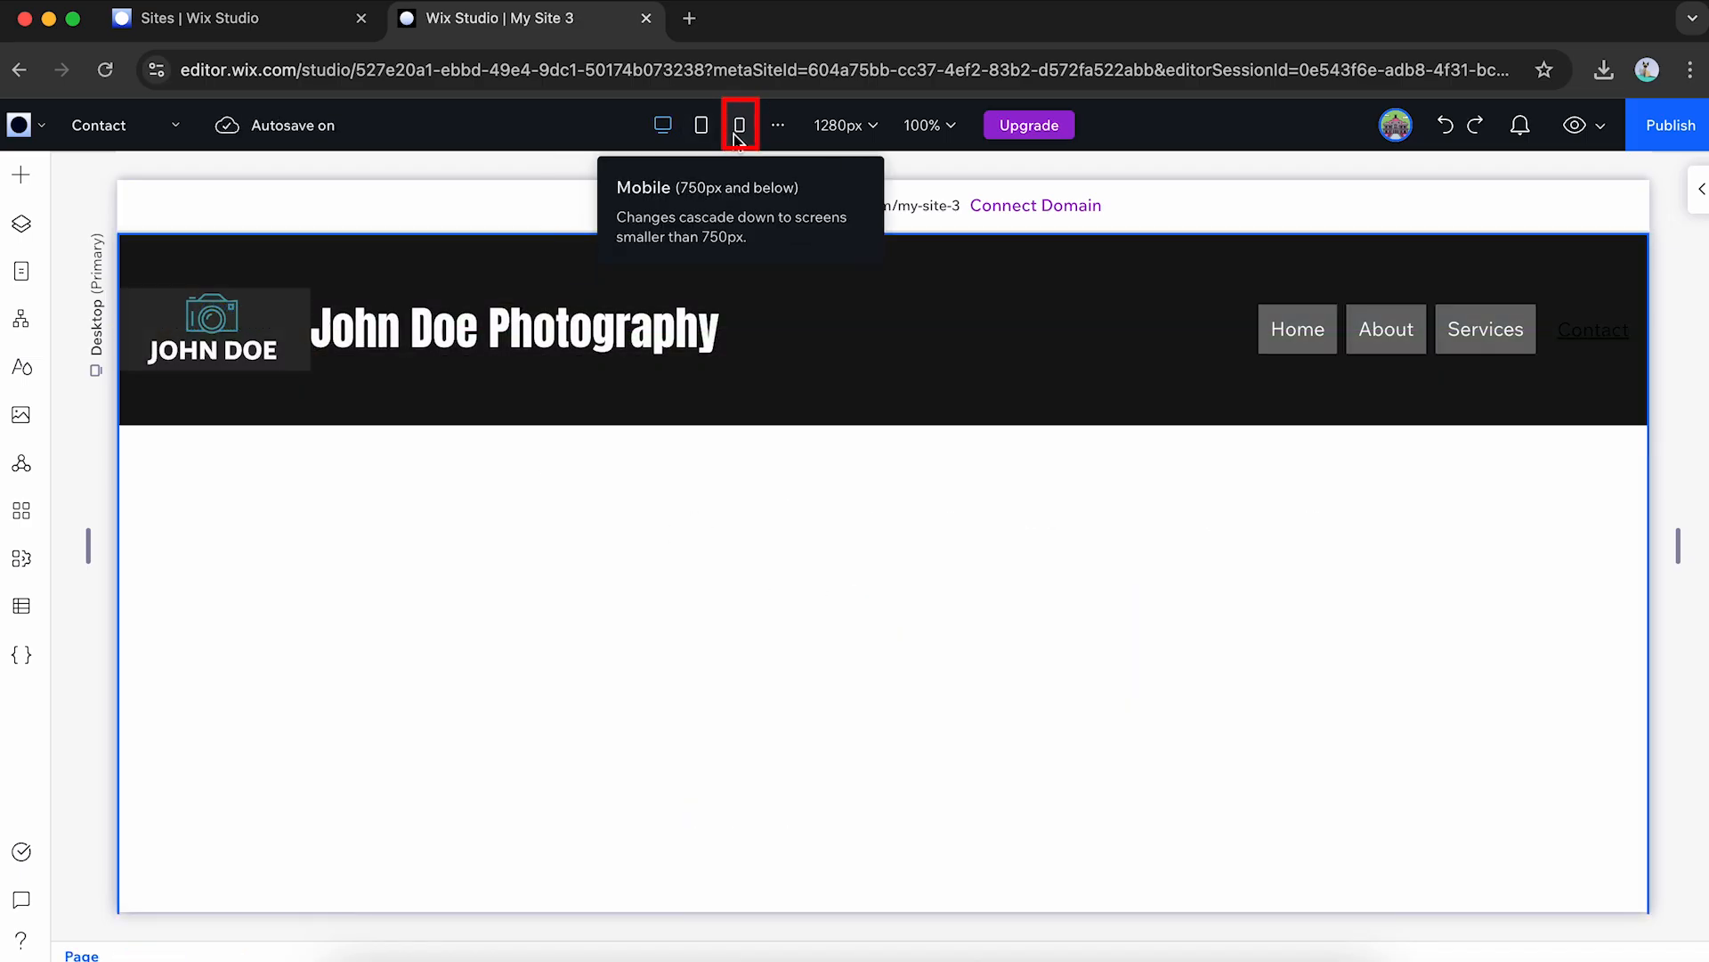
In the mobile layout, move the header logo up level with the site title, and return to the desktop layout.
left_click(736, 135)
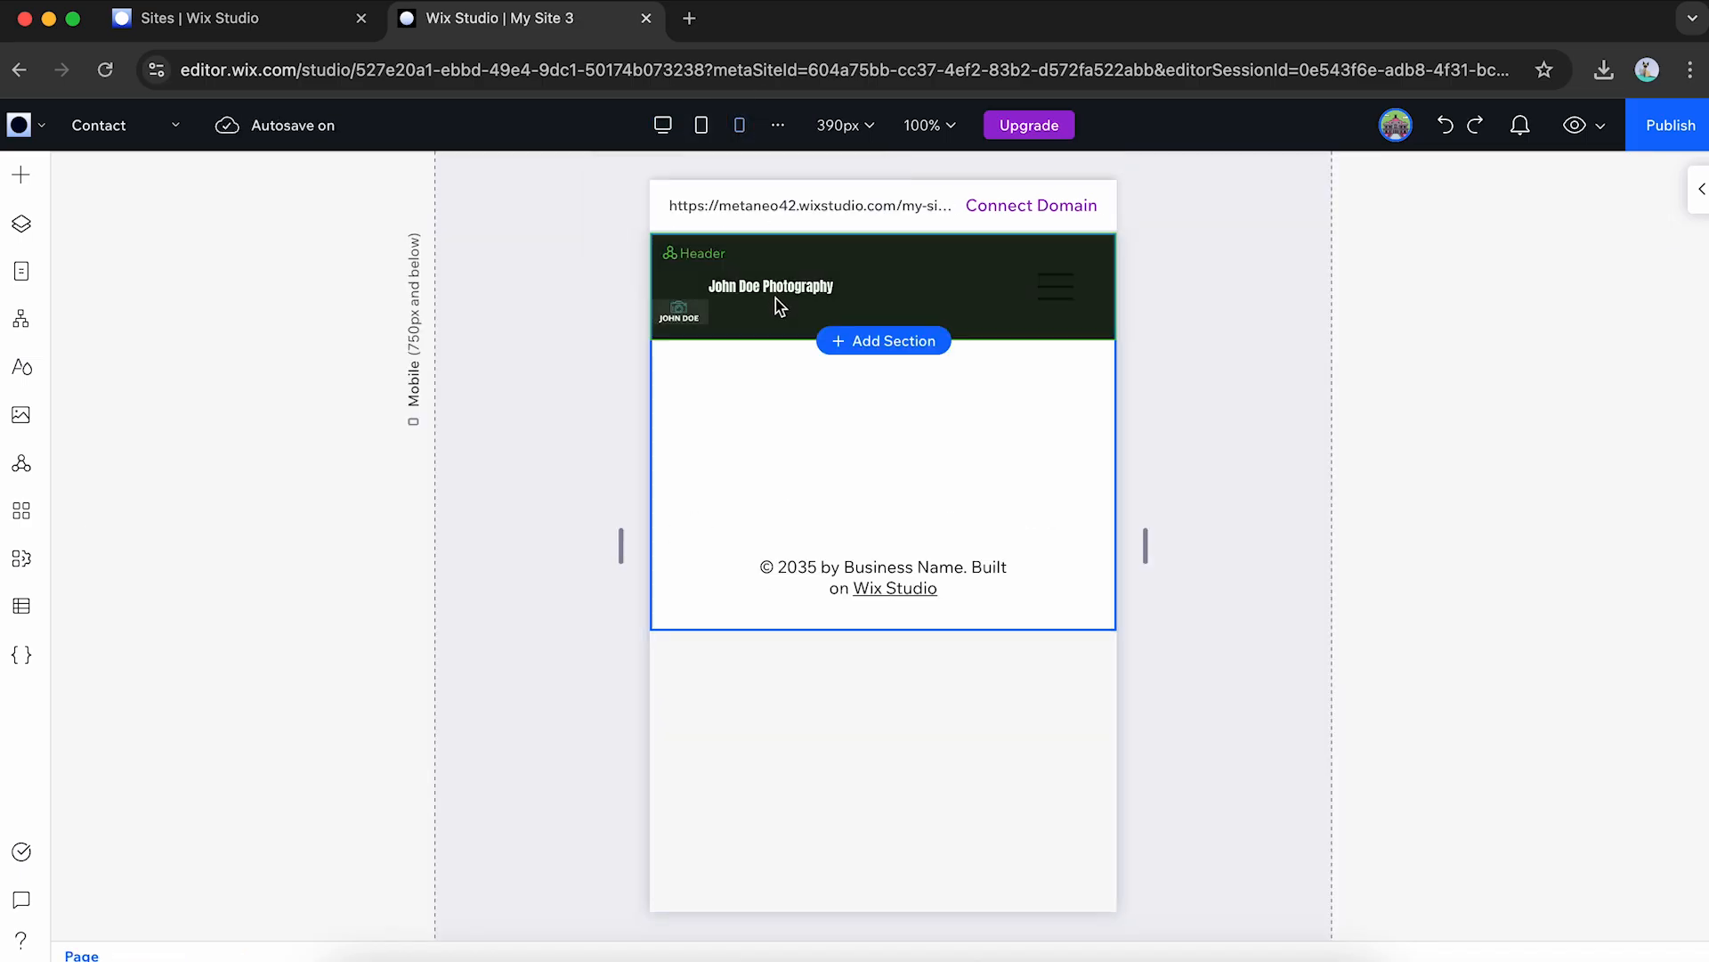
left_click(698, 307)
left_click_drag(687, 312, 686, 290)
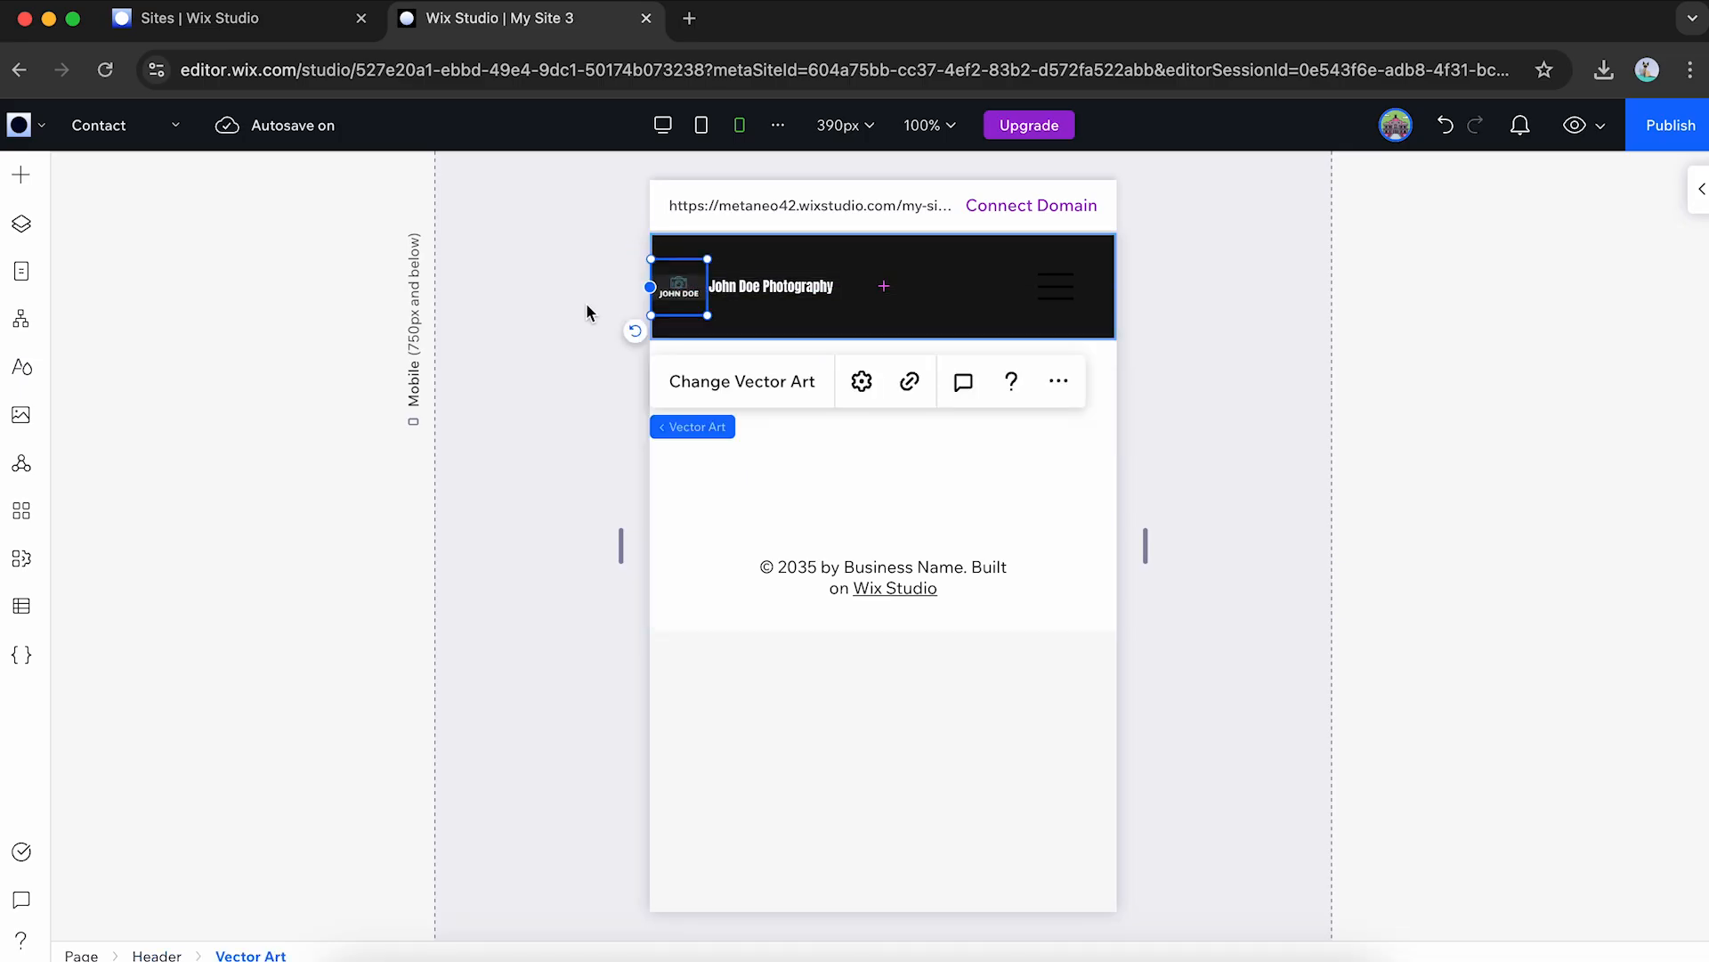
left_click(586, 306)
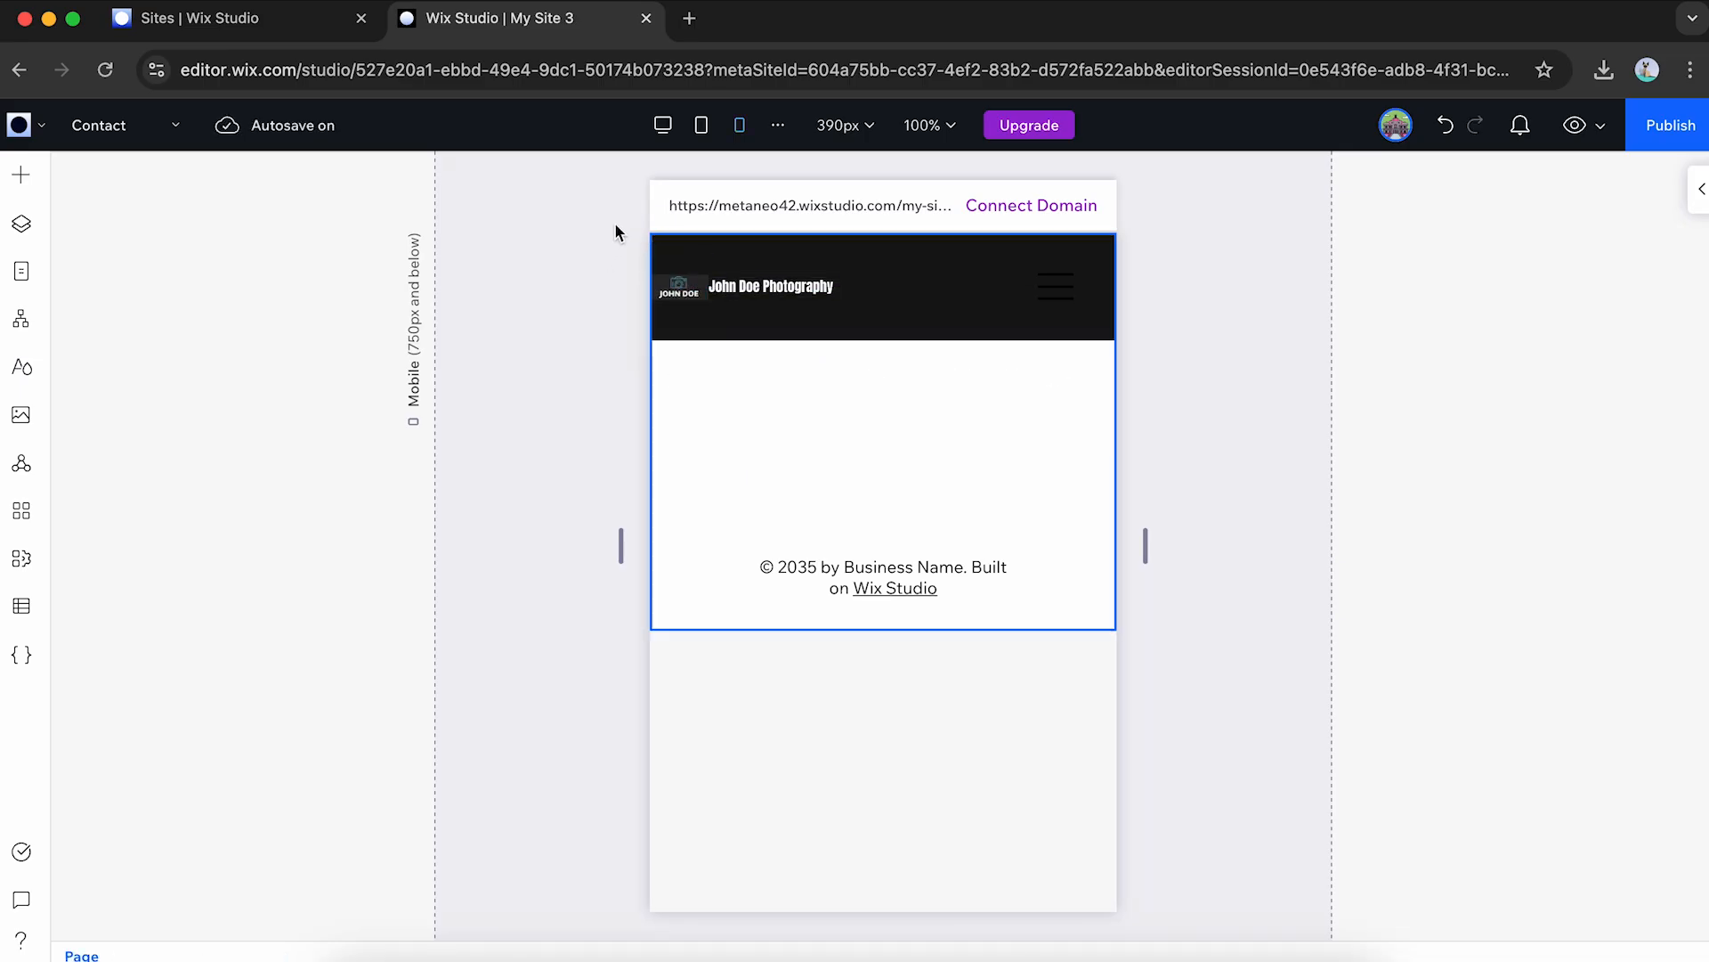
left_click(662, 125)
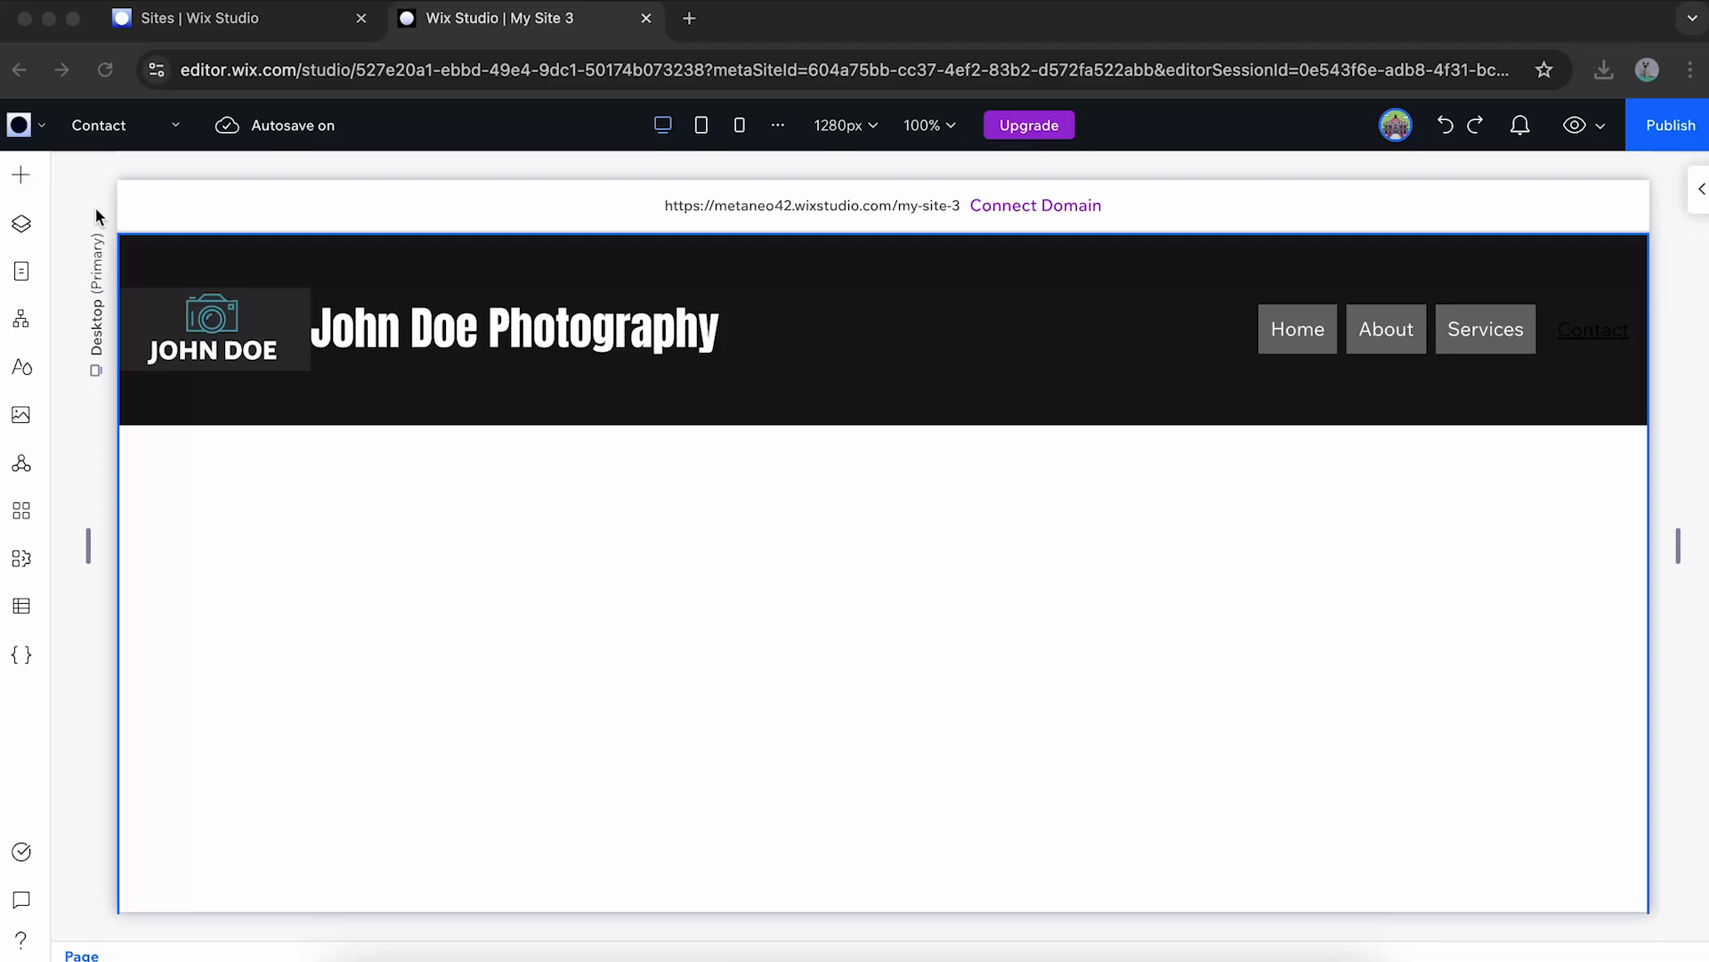
Insert a blank section below the header on the Contact page.
left_click(24, 184)
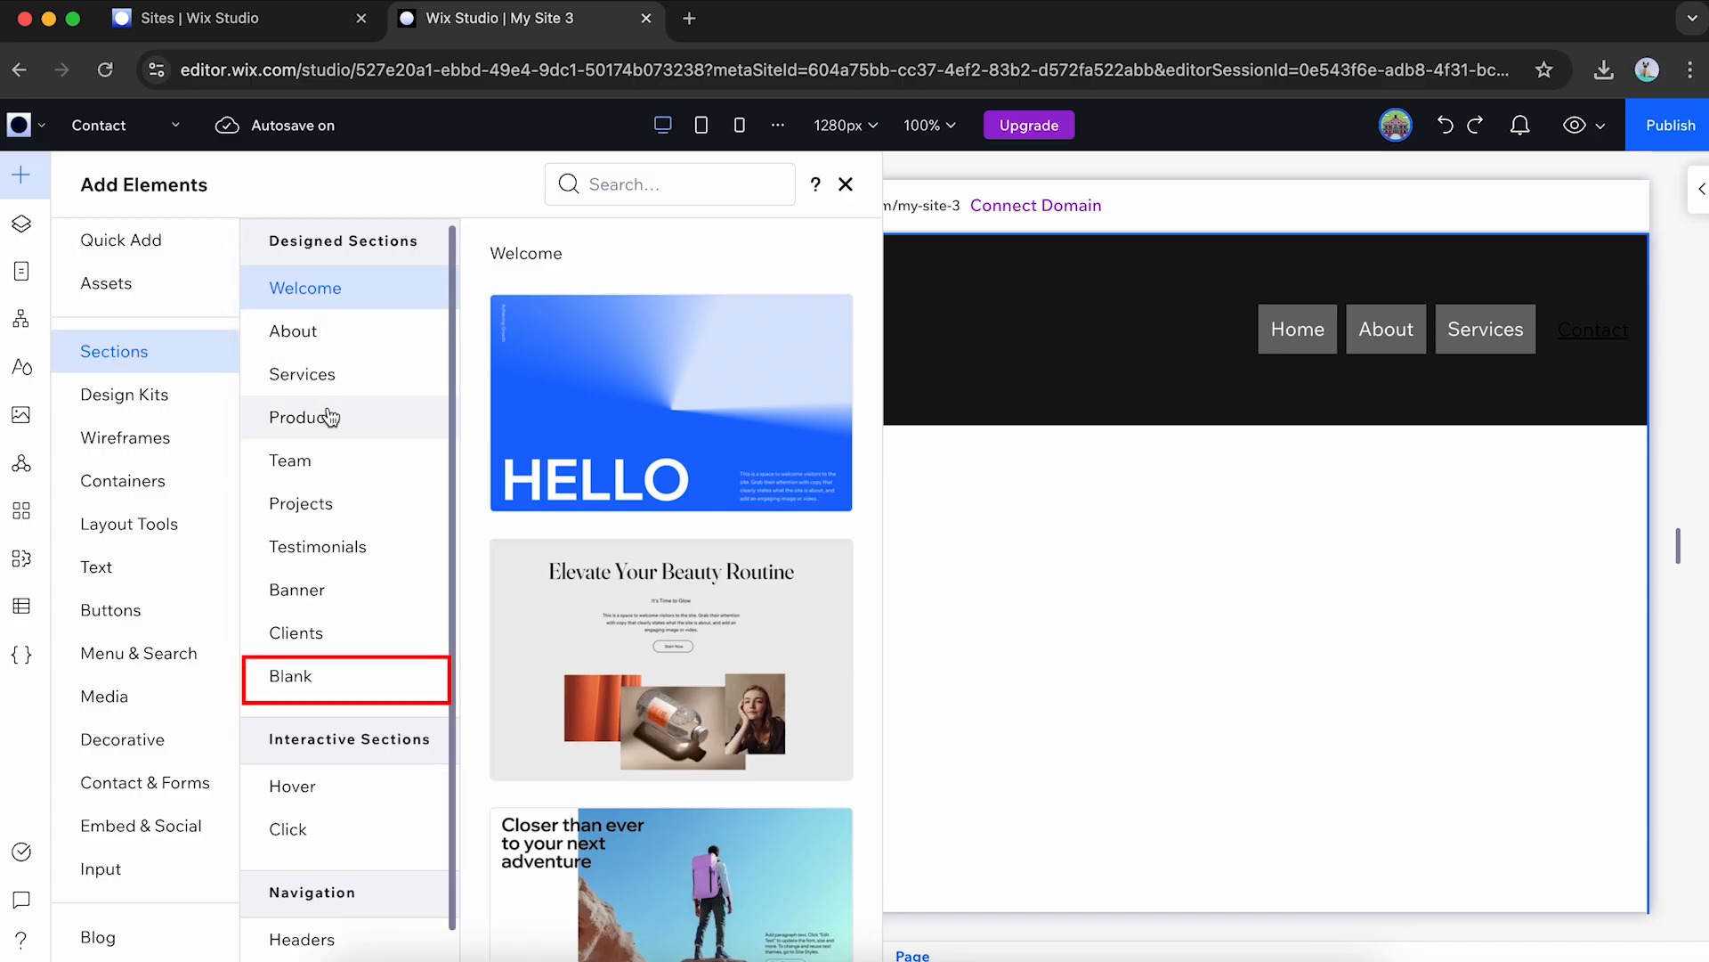
left_click(351, 680)
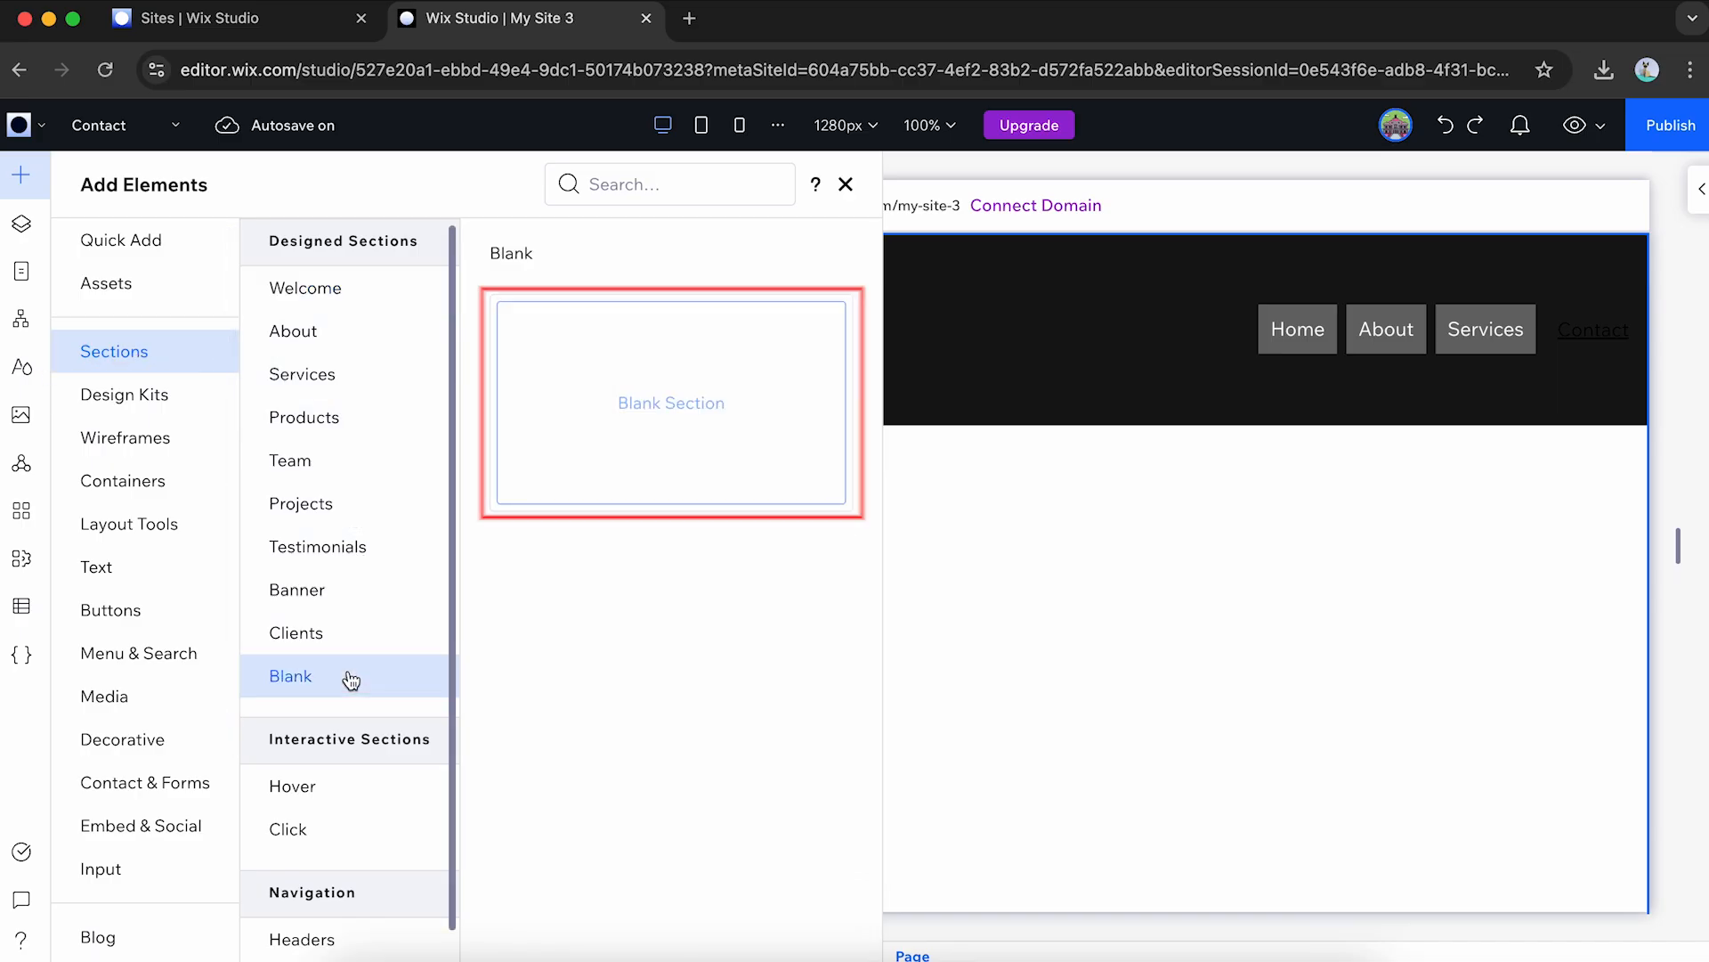
left_click_drag(649, 426, 983, 570)
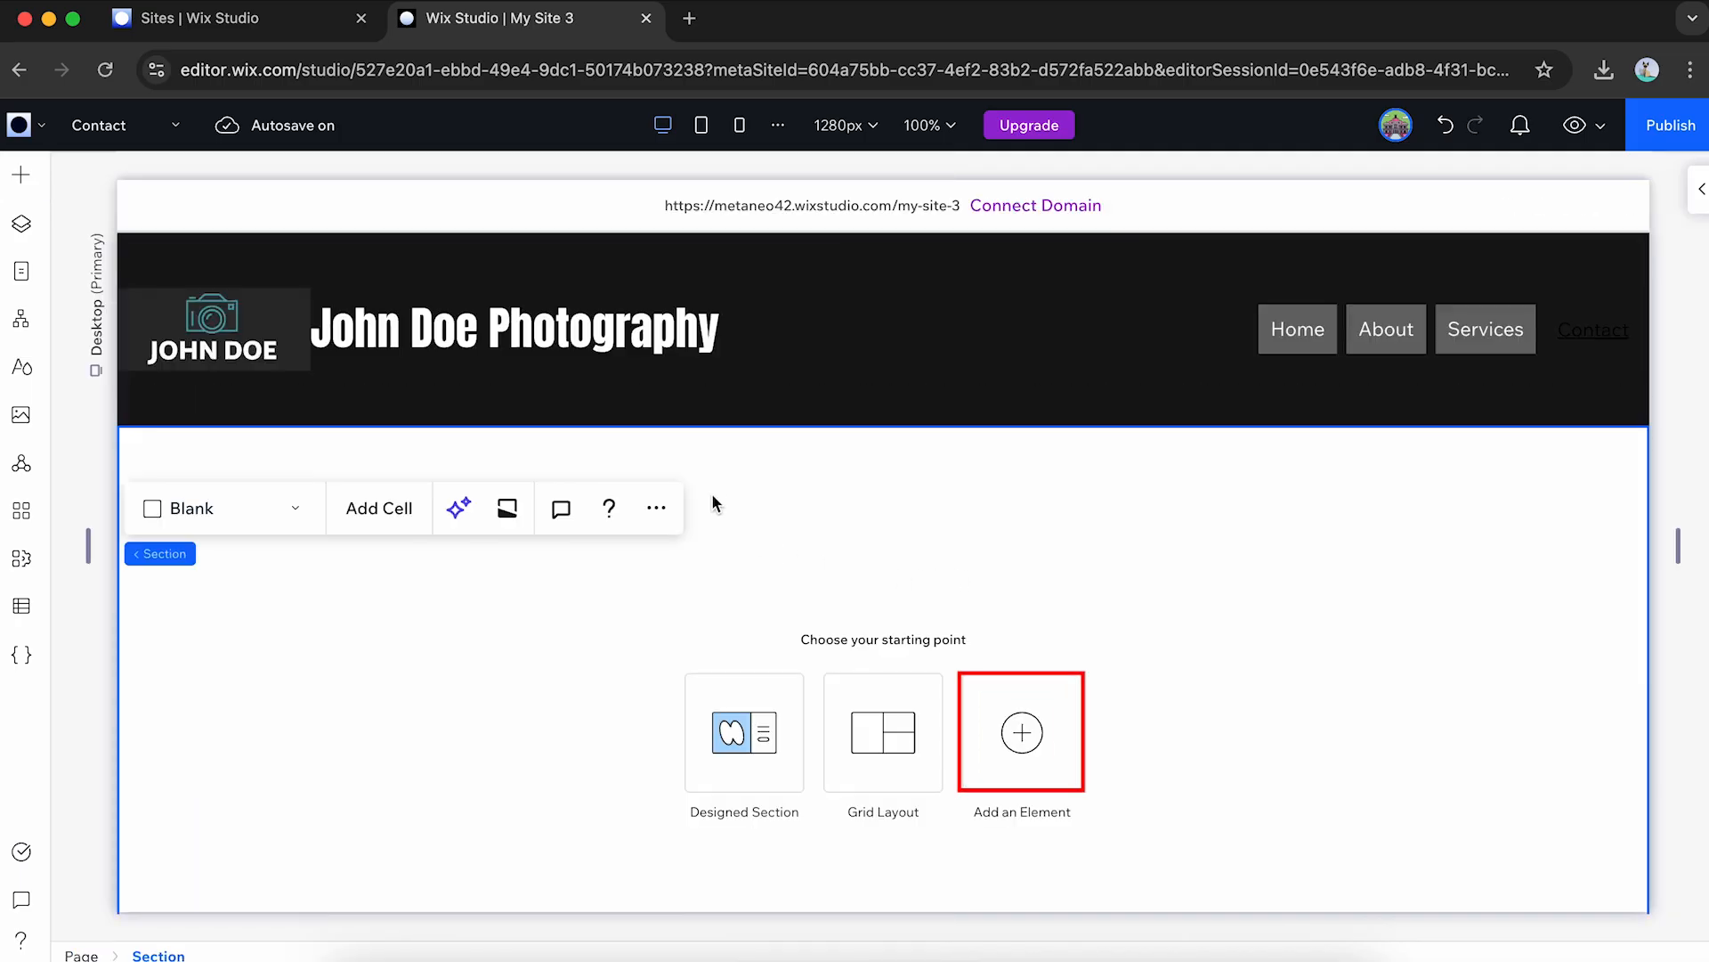
Place a Heading 1 text element near the upper edge of the blank section.
left_click(1025, 734)
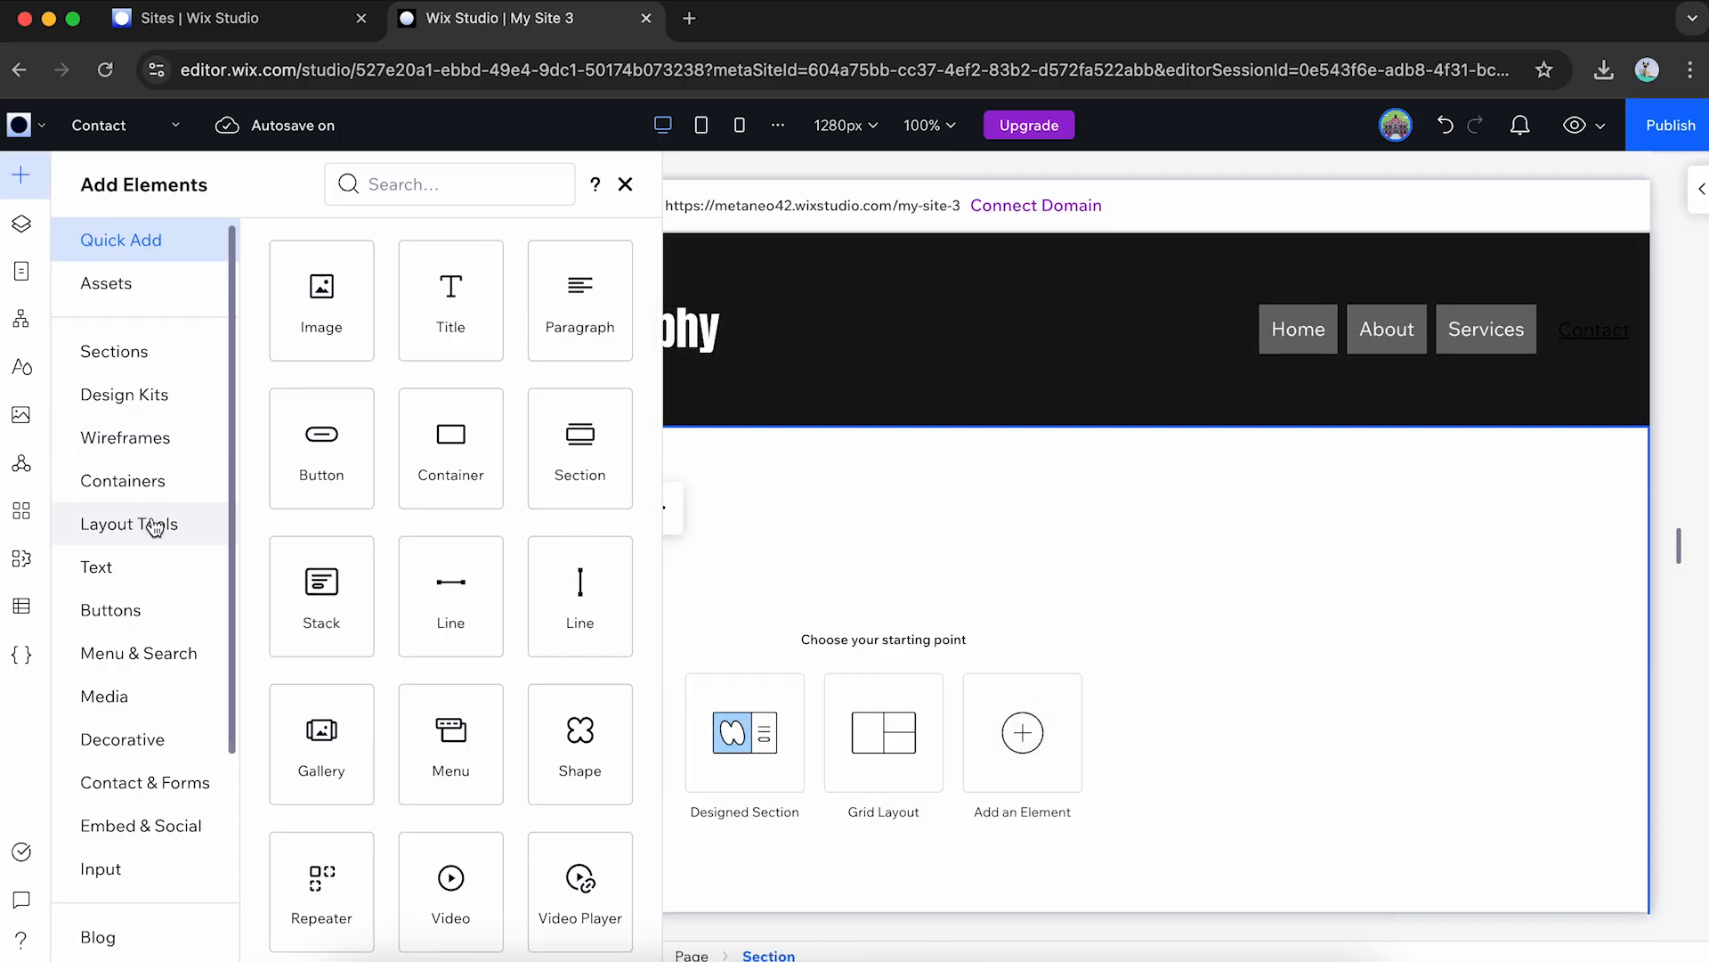
left_click(96, 566)
left_click_drag(543, 320, 890, 495)
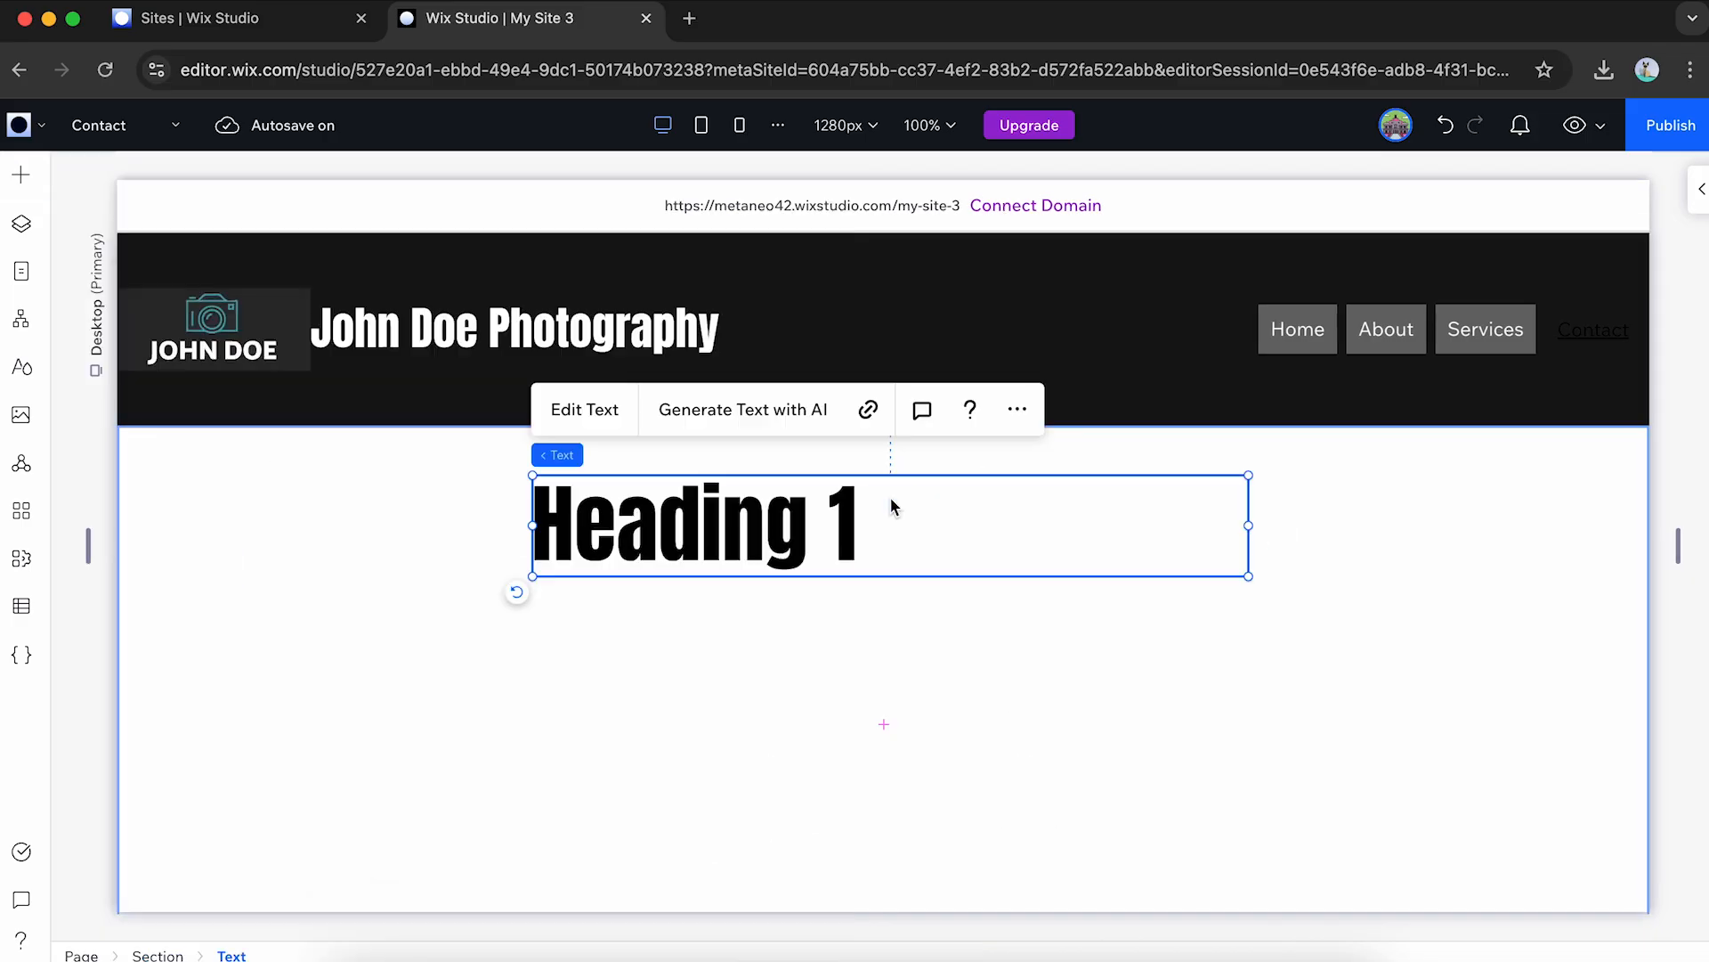
Place a paragraph text element beneath the heading and a button below that paragraph.
left_click(21, 176)
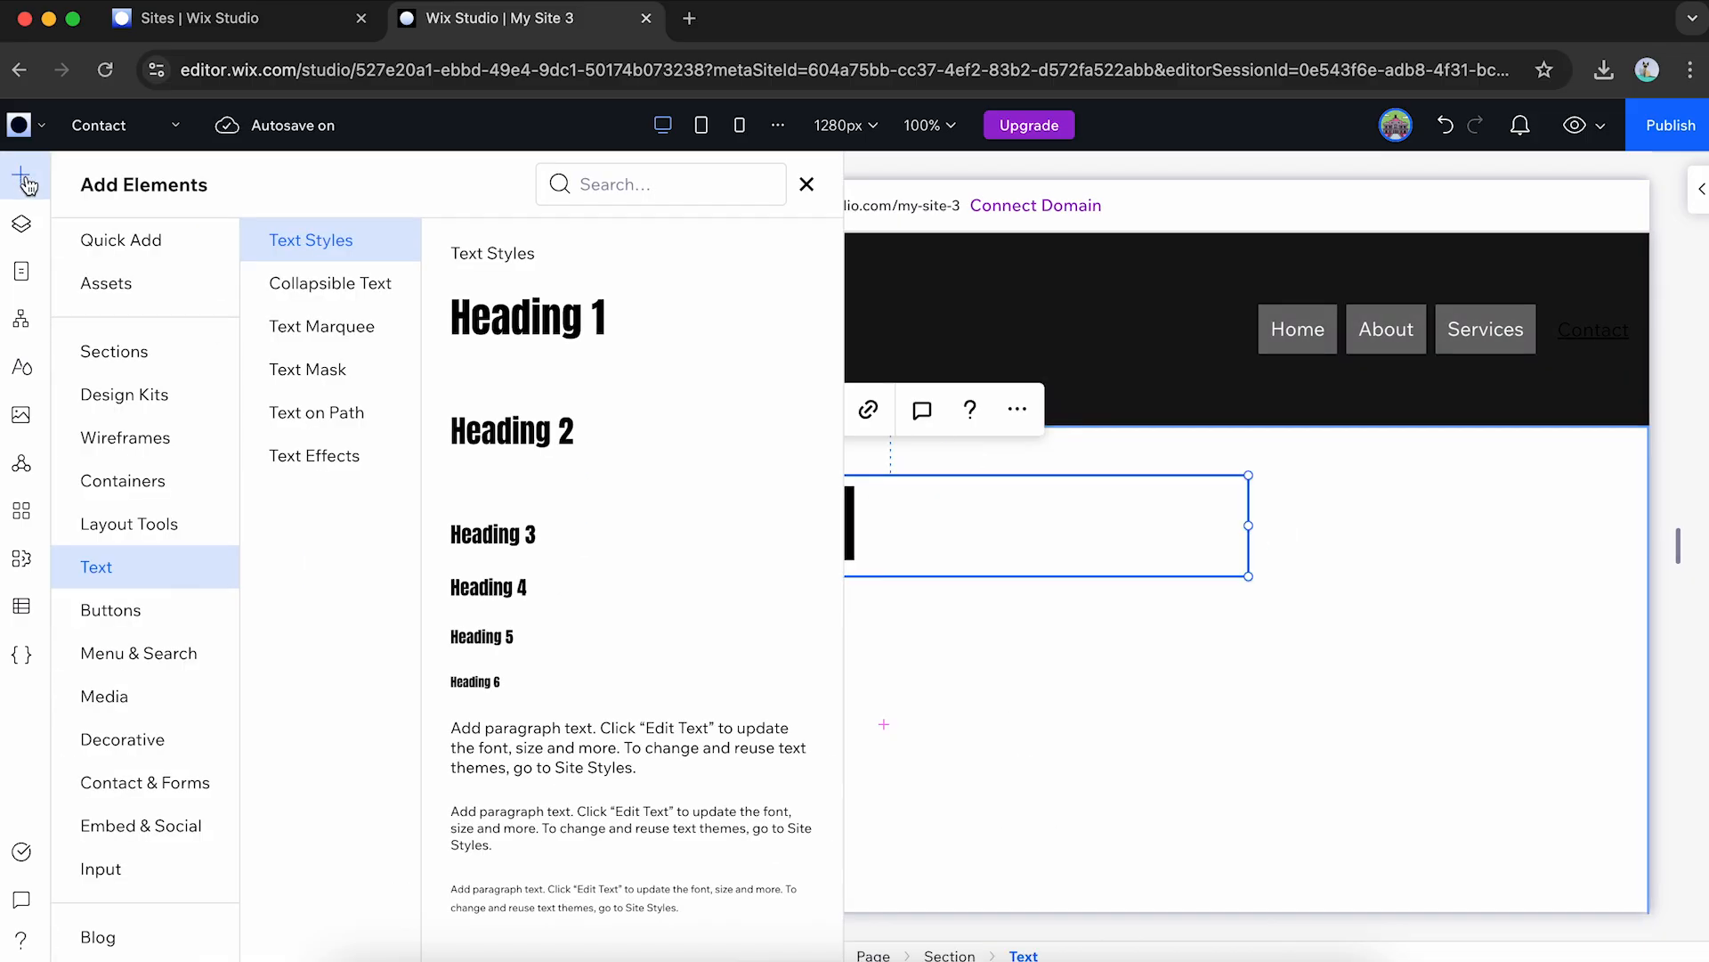
left_click(114, 237)
left_click_drag(569, 294, 815, 654)
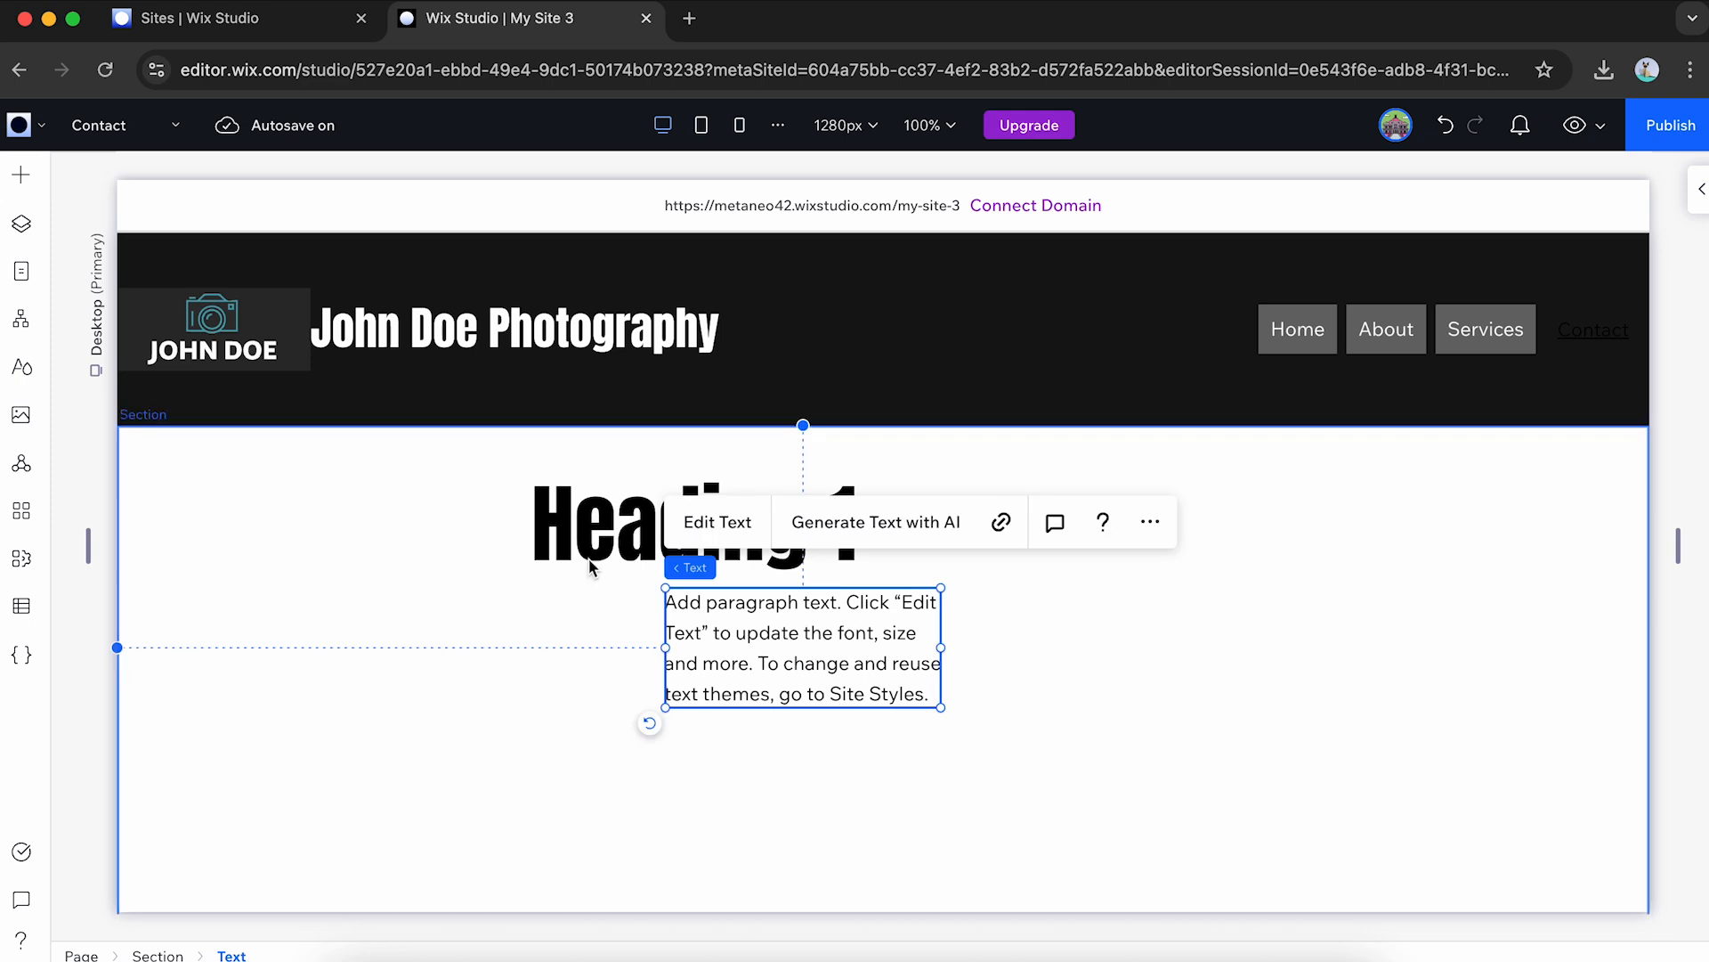
left_click(21, 176)
left_click_drag(319, 419, 805, 744)
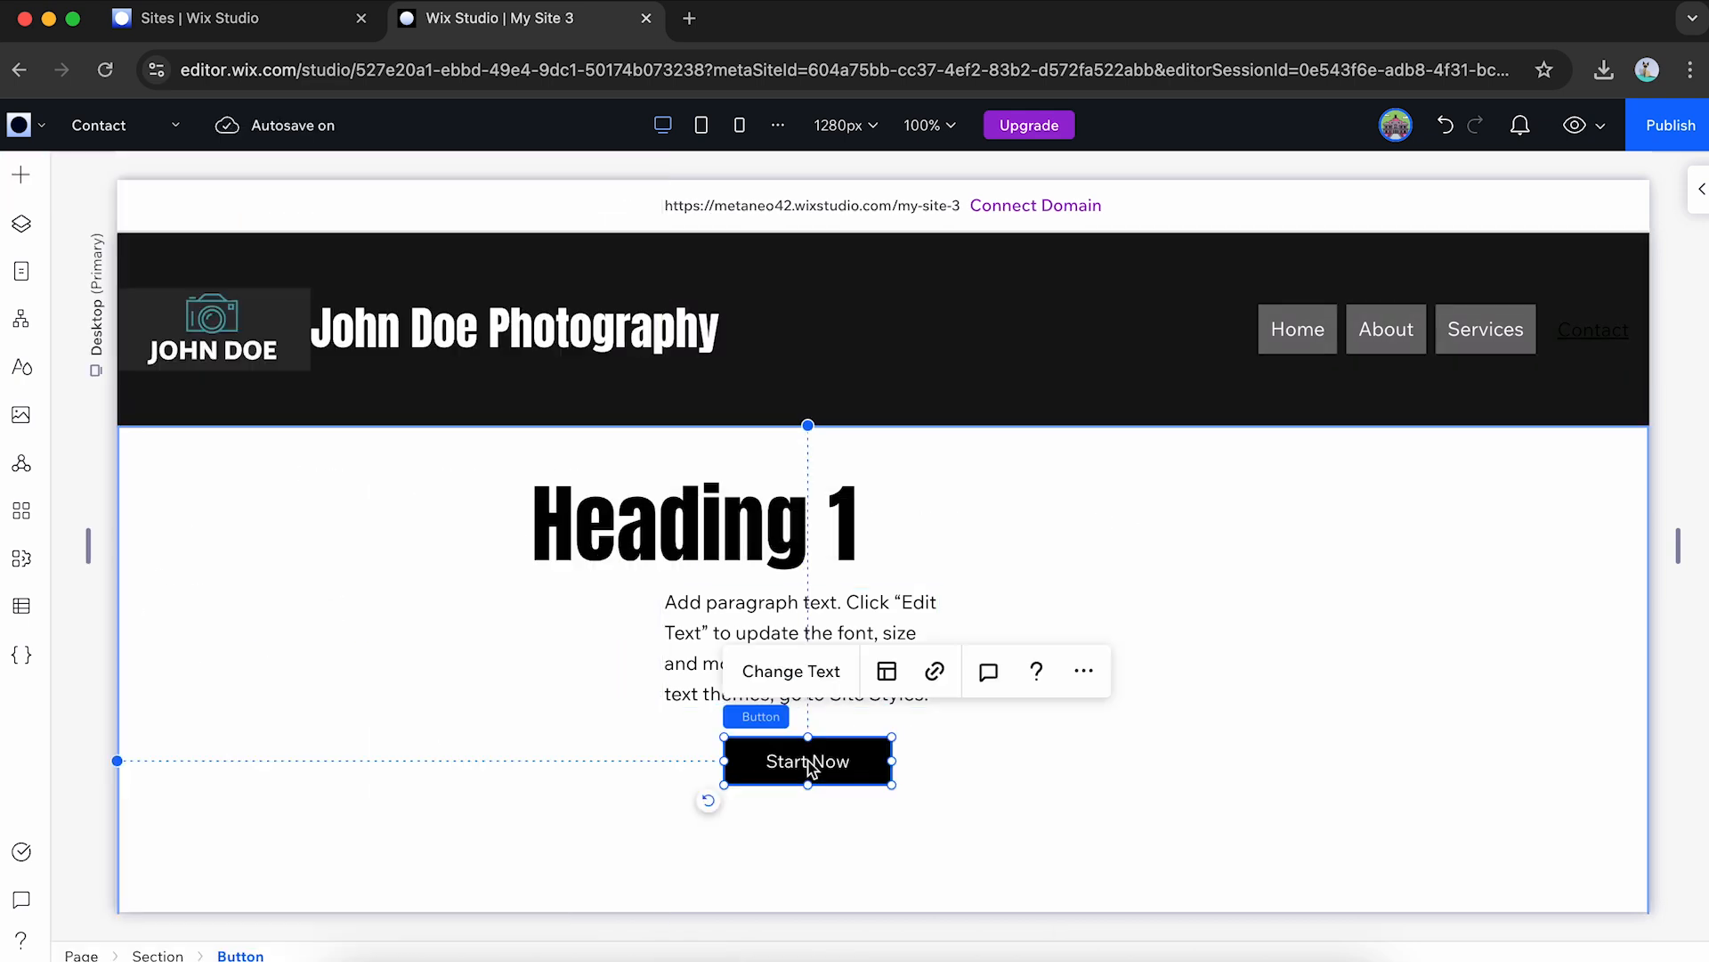
Replace the heading text with "Authentic Visual Storytelling" and widen its text box on both sides to fit one line.
left_click(552, 507)
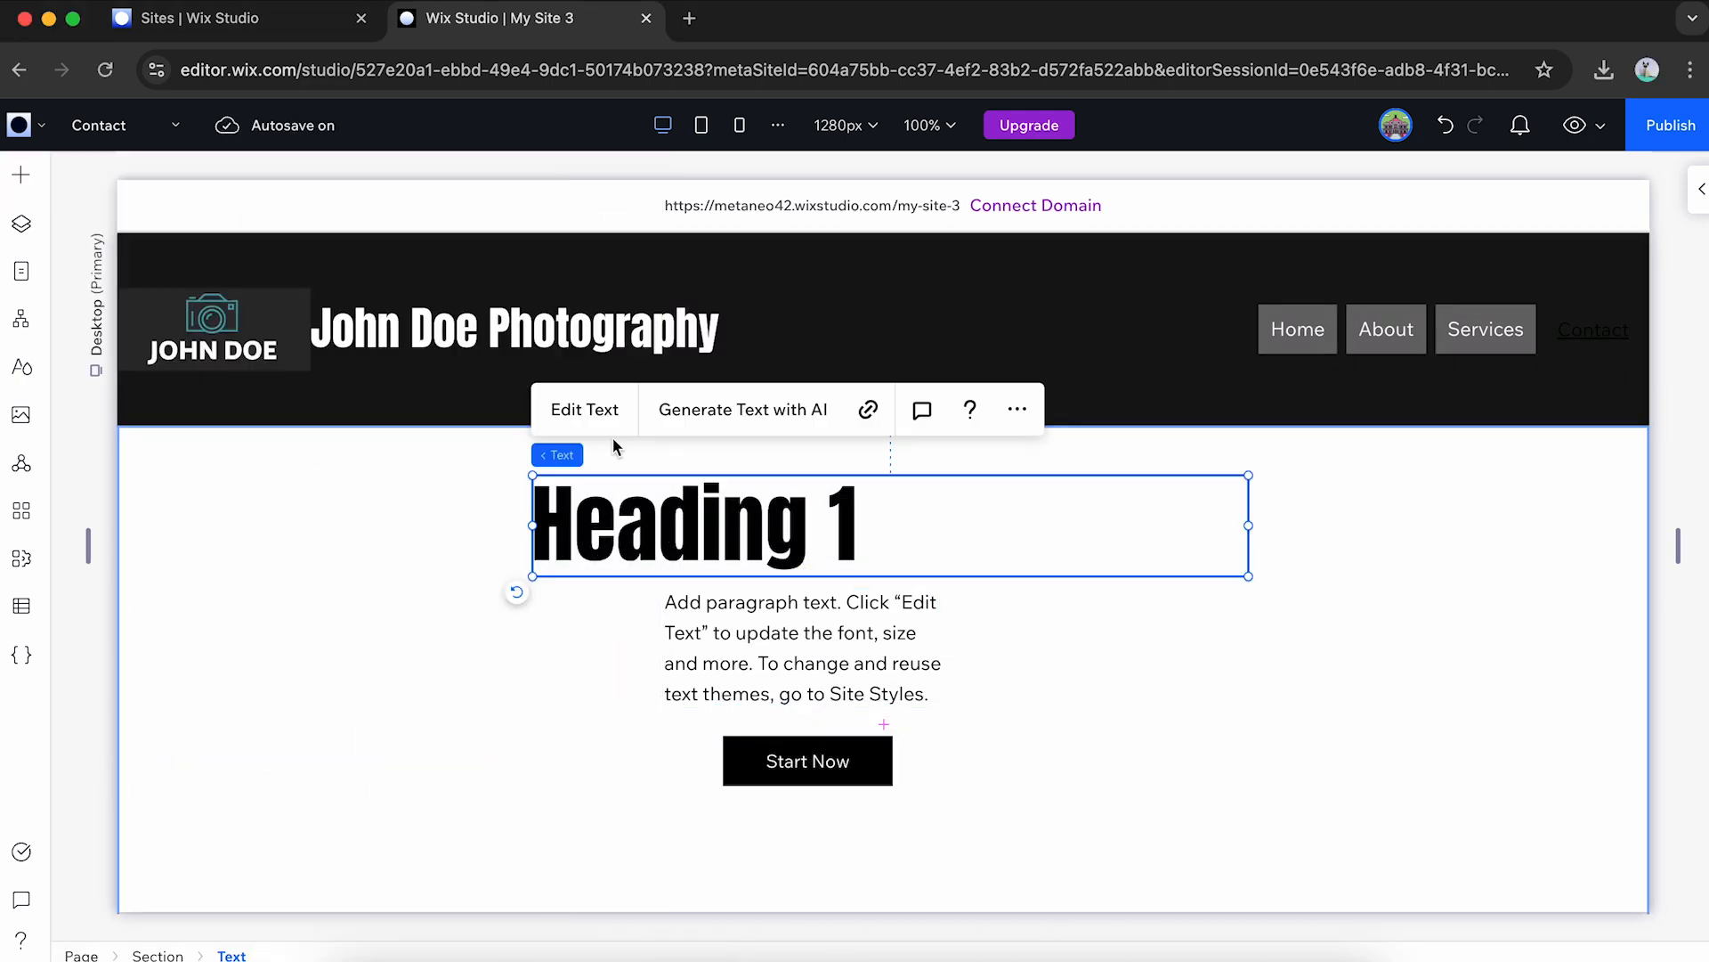
double_click(679, 532)
type("Authentic Visual Storytelling")
left_click_drag(1249, 474, 1396, 474)
left_click_drag(532, 473, 329, 473)
mouse_move(809, 435)
left_mouse_down()
mouse_move(783, 428)
mouse_move(831, 431)
left_mouse_up()
Replace the paragraph text with "Commercial and portrait photography that captures the spirit of your brand." and widen its text box to fit one line.
double_click(775, 528)
type("Commercial and por")
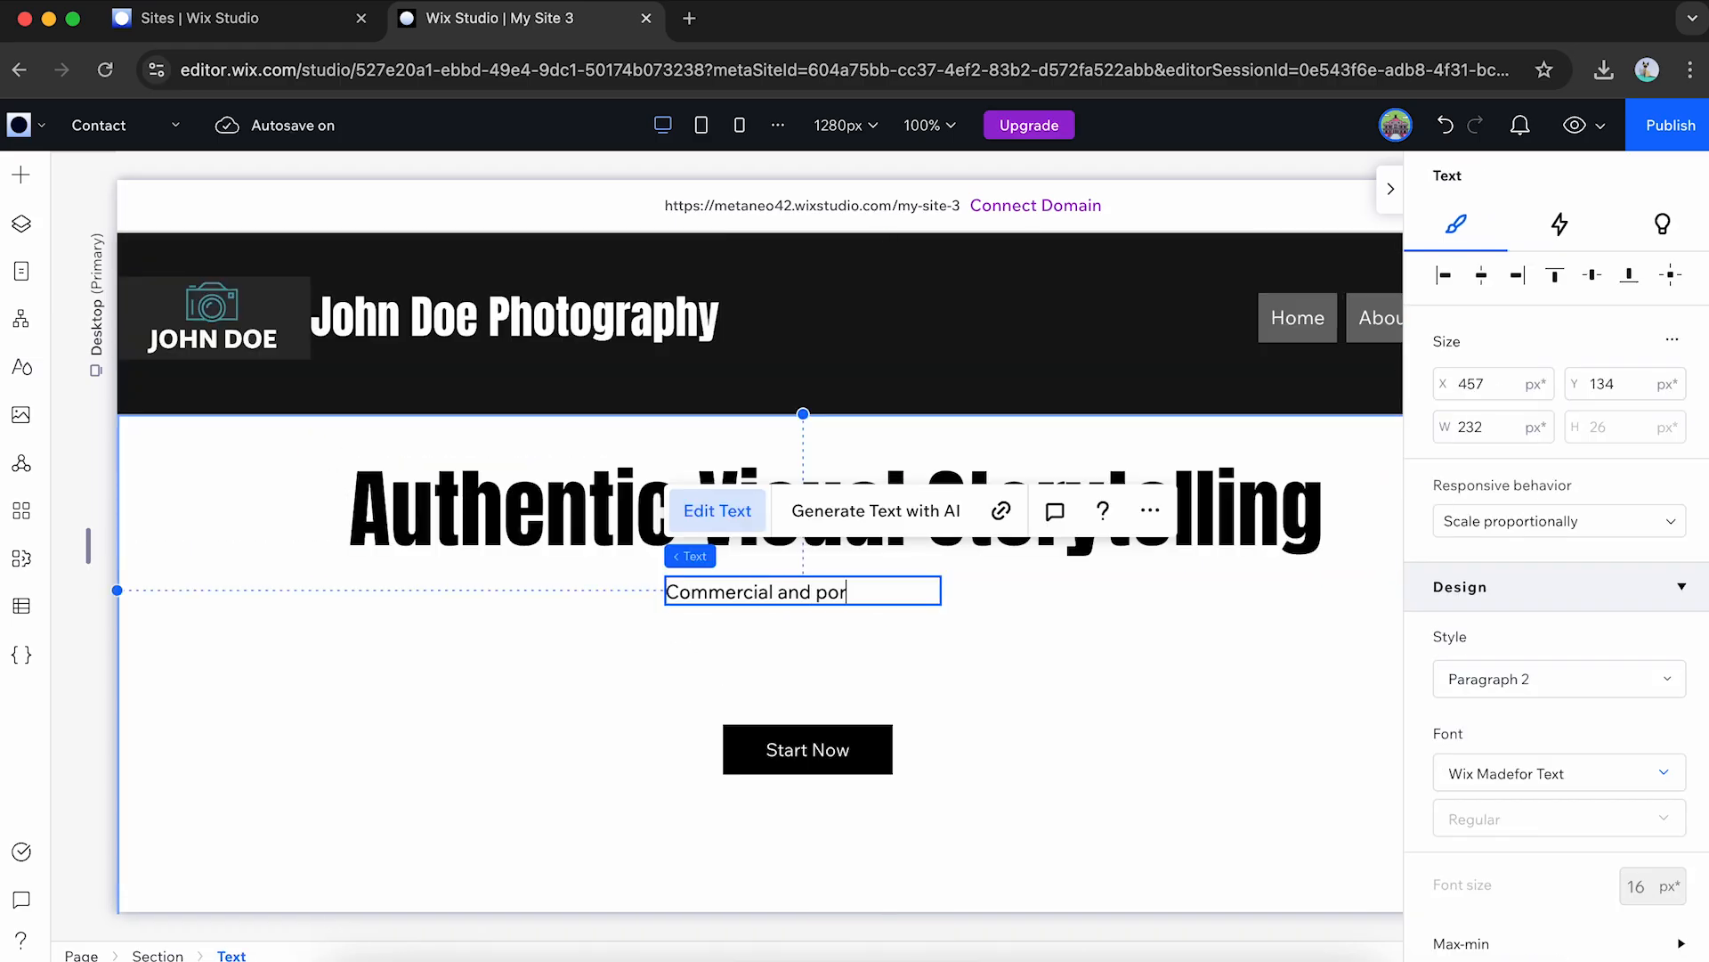
type("trait photography that captures the spirit of your brand.")
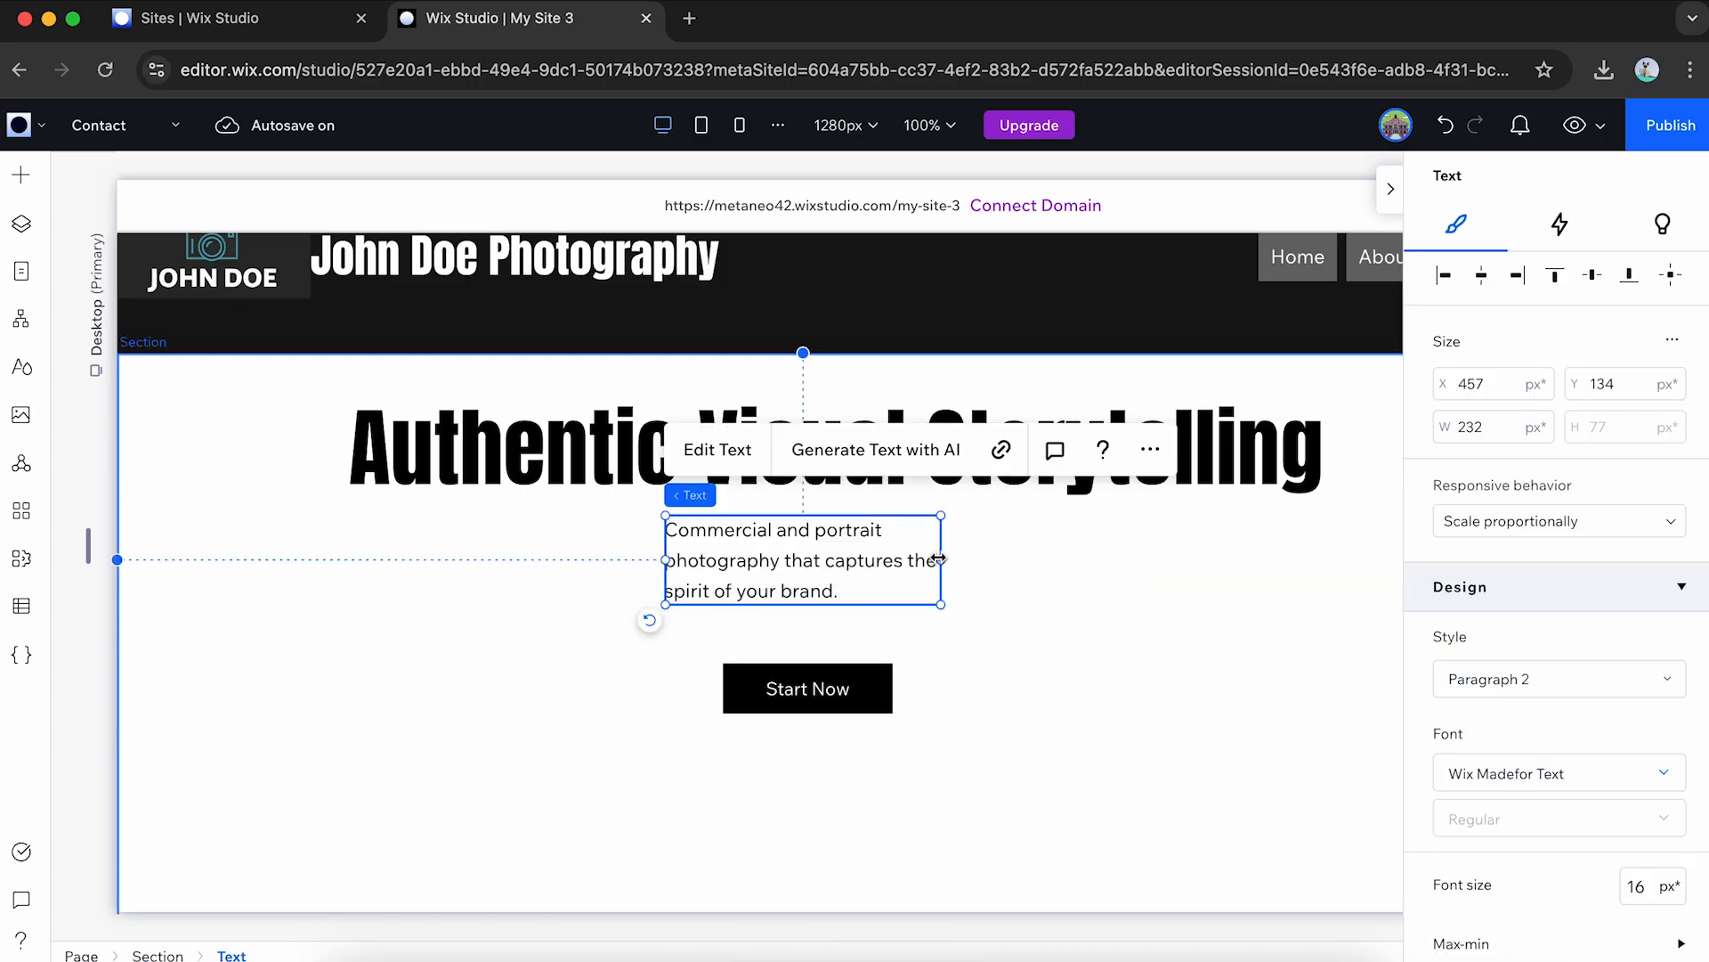
key("Escape")
Centre the button closely beneath the paragraph and change its label to "See My Work".
left_click_drag(787, 692, 867, 616)
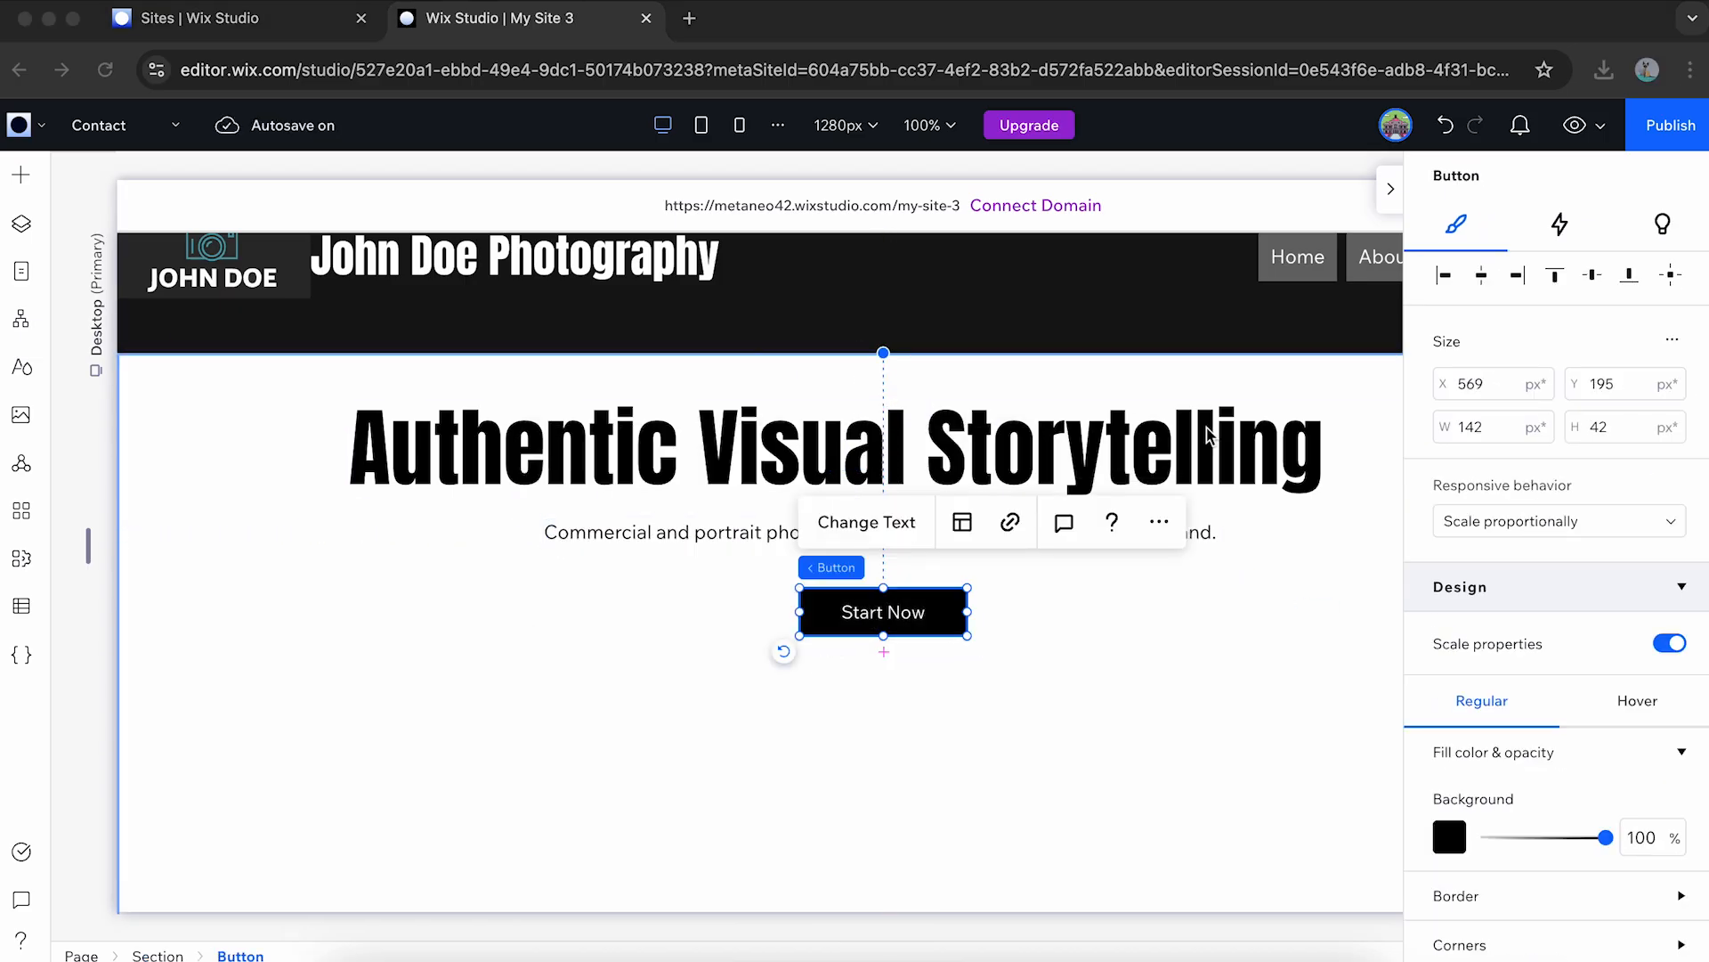
left_click(867, 522)
type("See My Work")
left_click(1303, 752)
left_click(944, 421)
left_click(893, 594)
left_click(1125, 746)
left_click(1309, 550)
left_click(1095, 681)
left_click(1391, 189)
scroll(1337, 255, "up", 2)
left_click(87, 484)
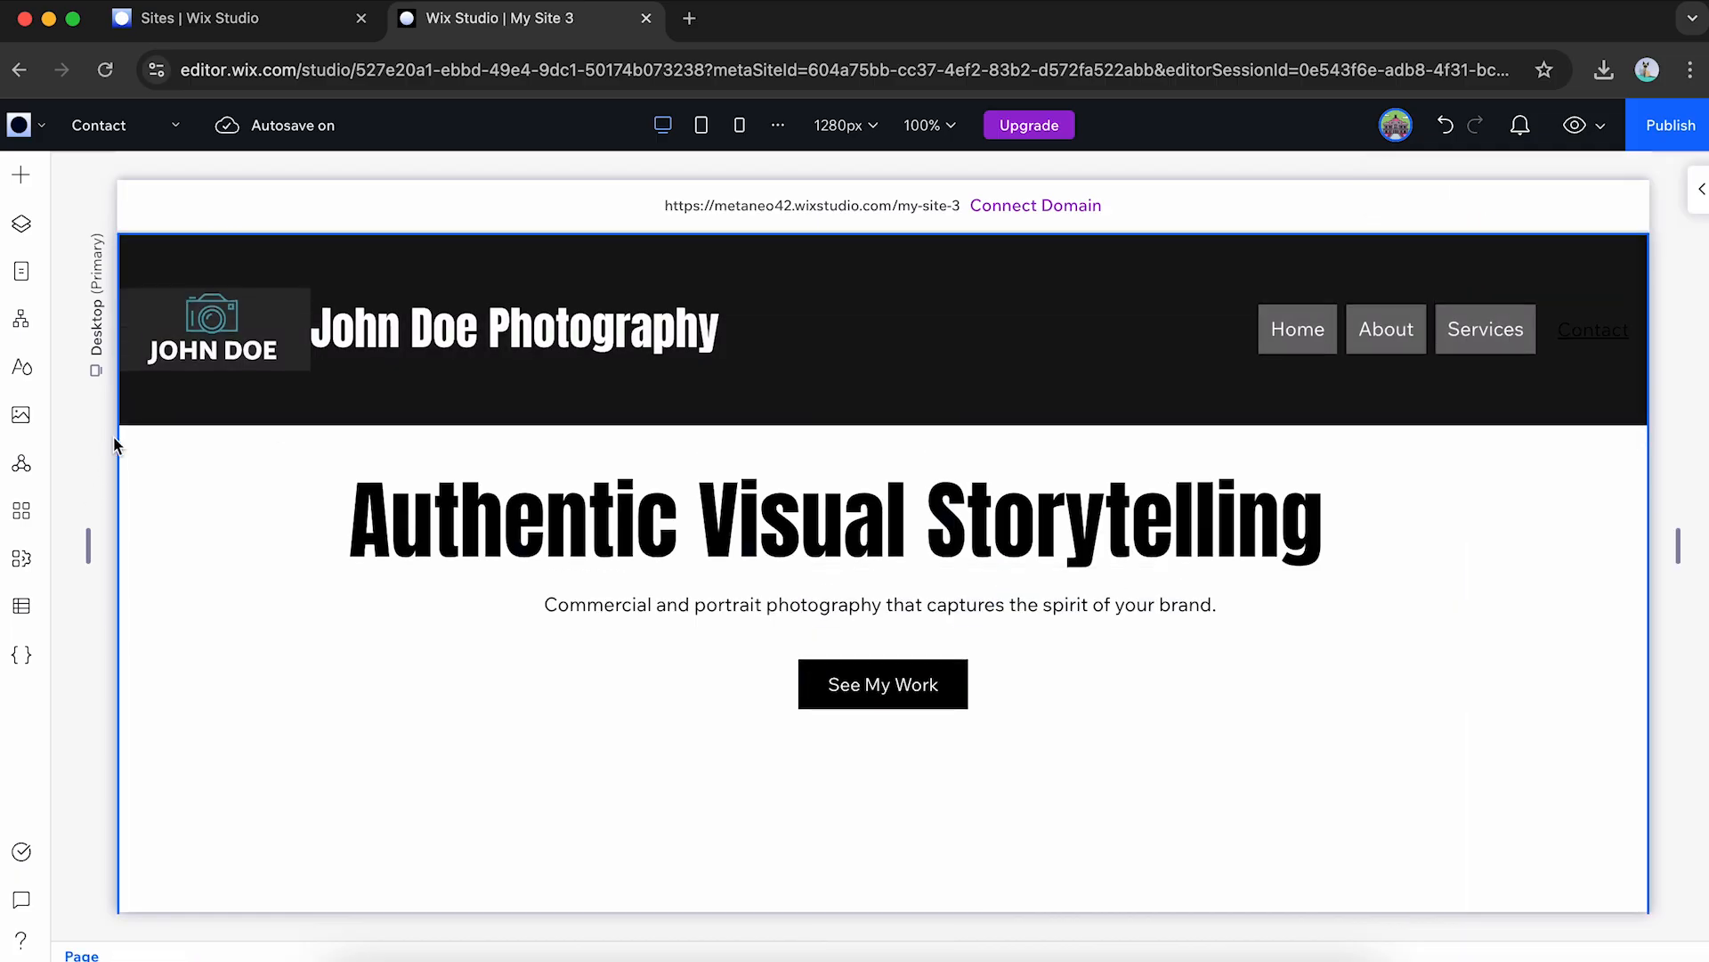
Check the page layout at the mobile breakpoint and return to the desktop breakpoint.
left_click(738, 126)
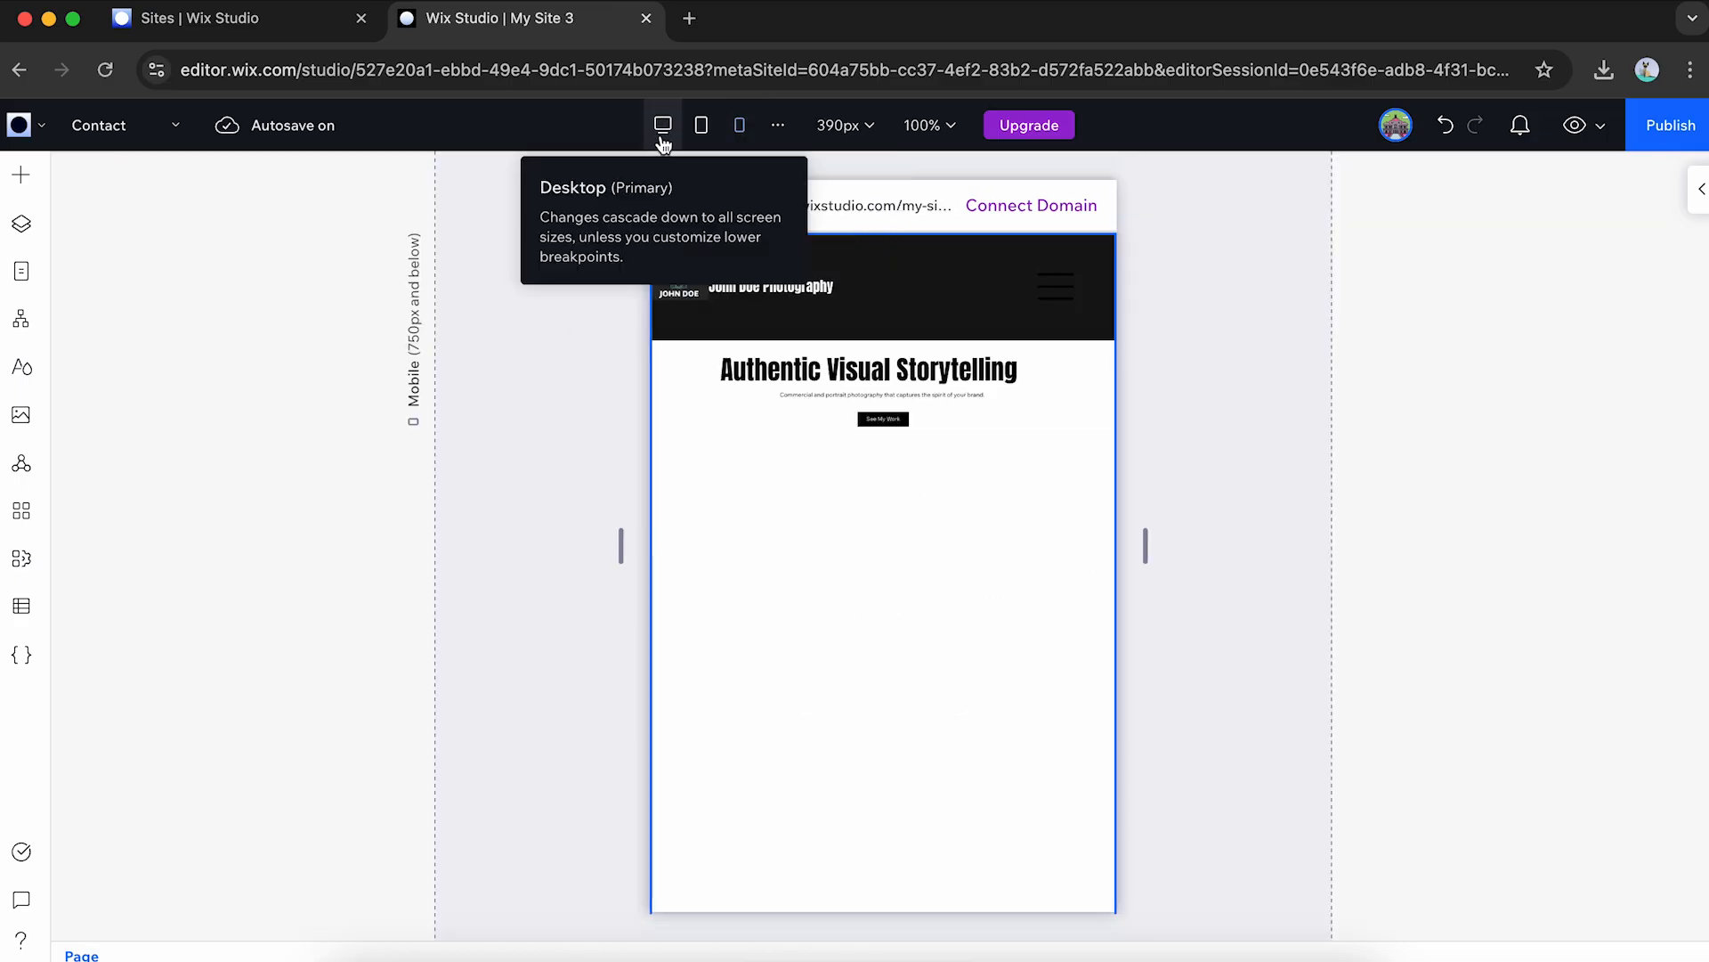
left_click(662, 138)
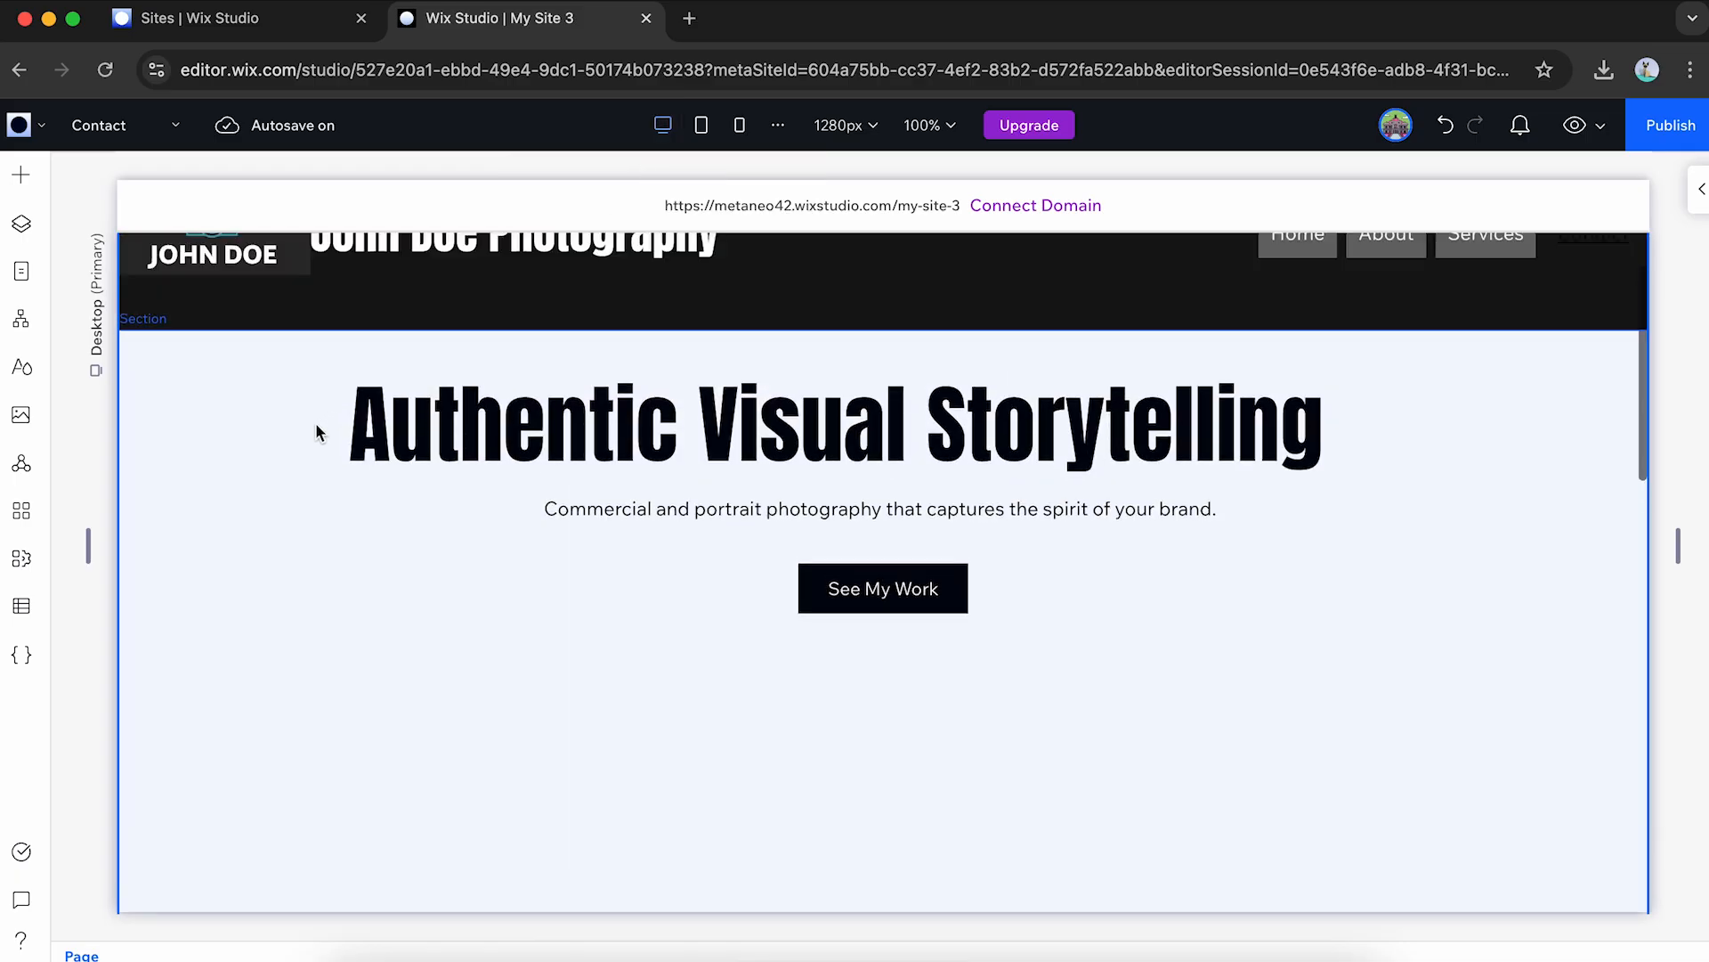
scroll(319, 429, "up", 1)
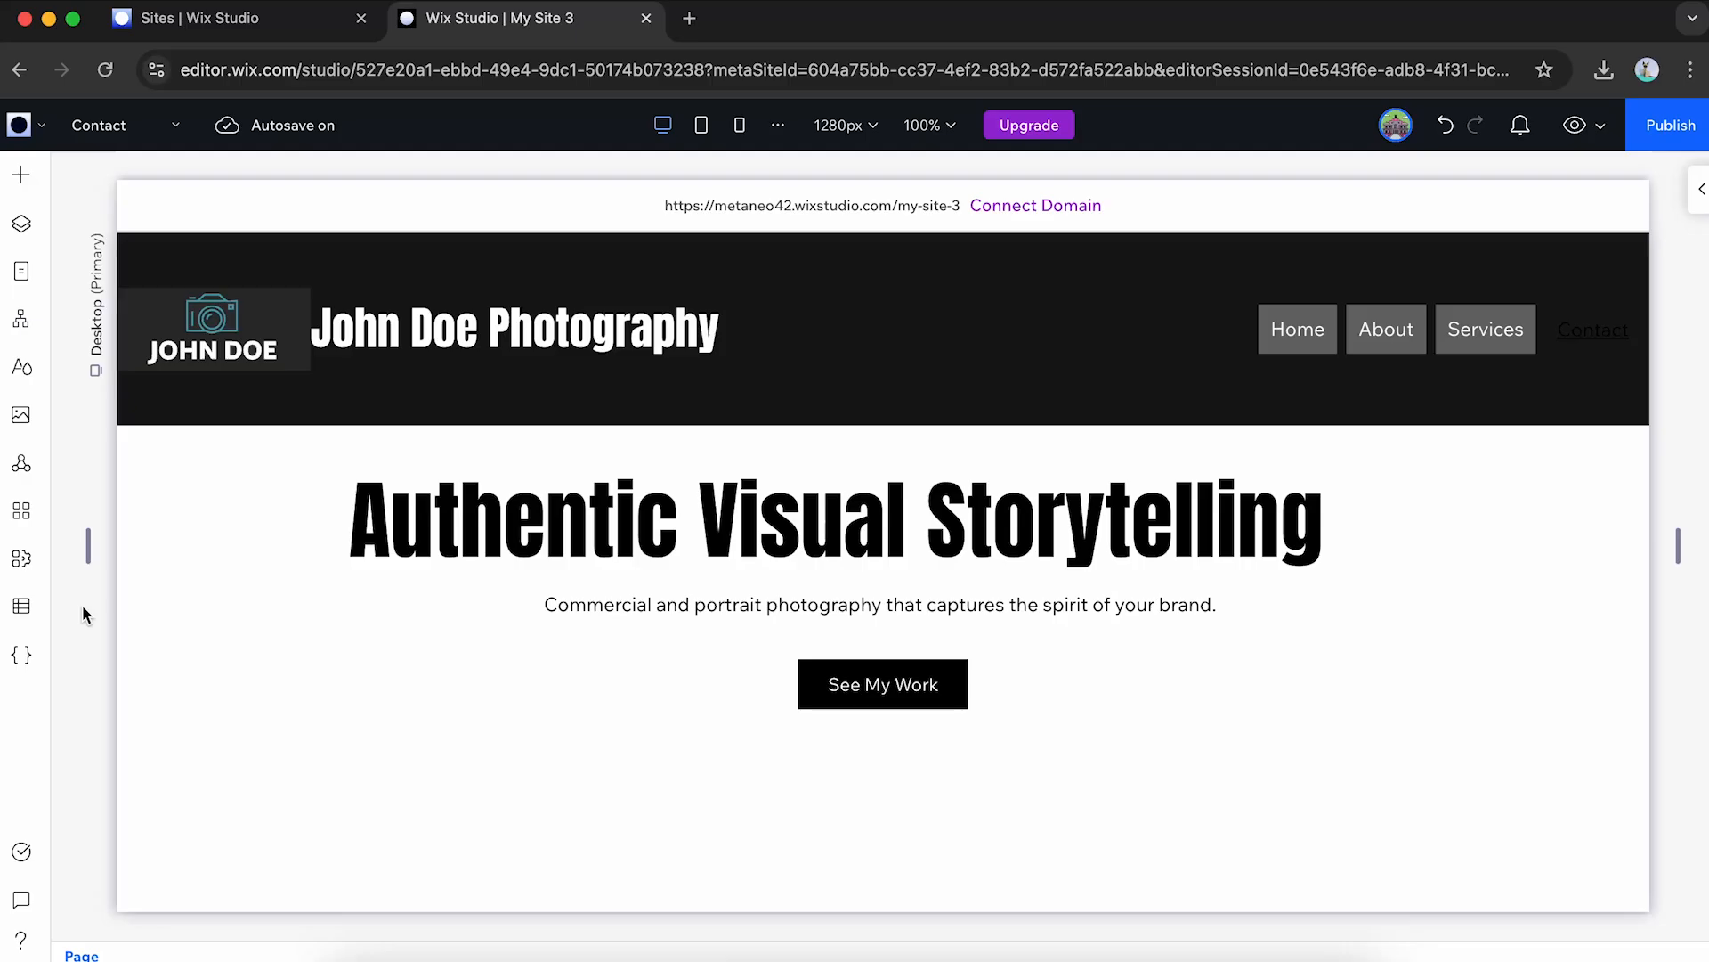
Add a blank section below the hero section and divide it into two equal columns with a section grid.
left_click(23, 178)
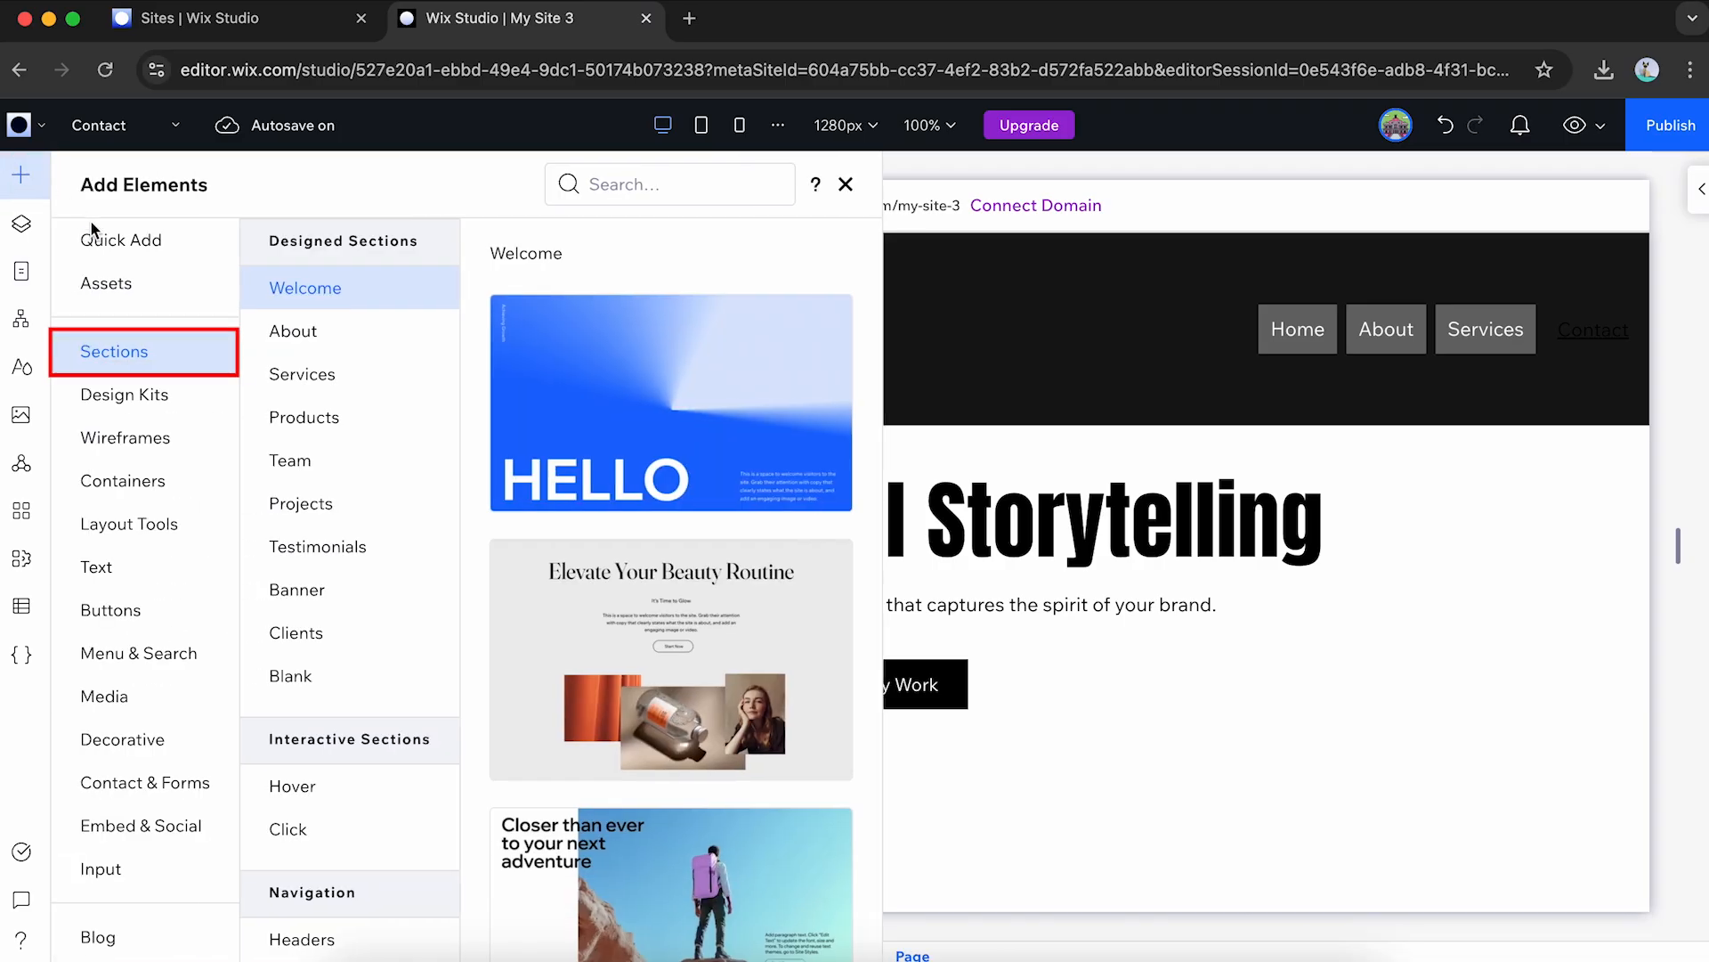
left_click(374, 677)
left_click_drag(599, 431, 955, 760)
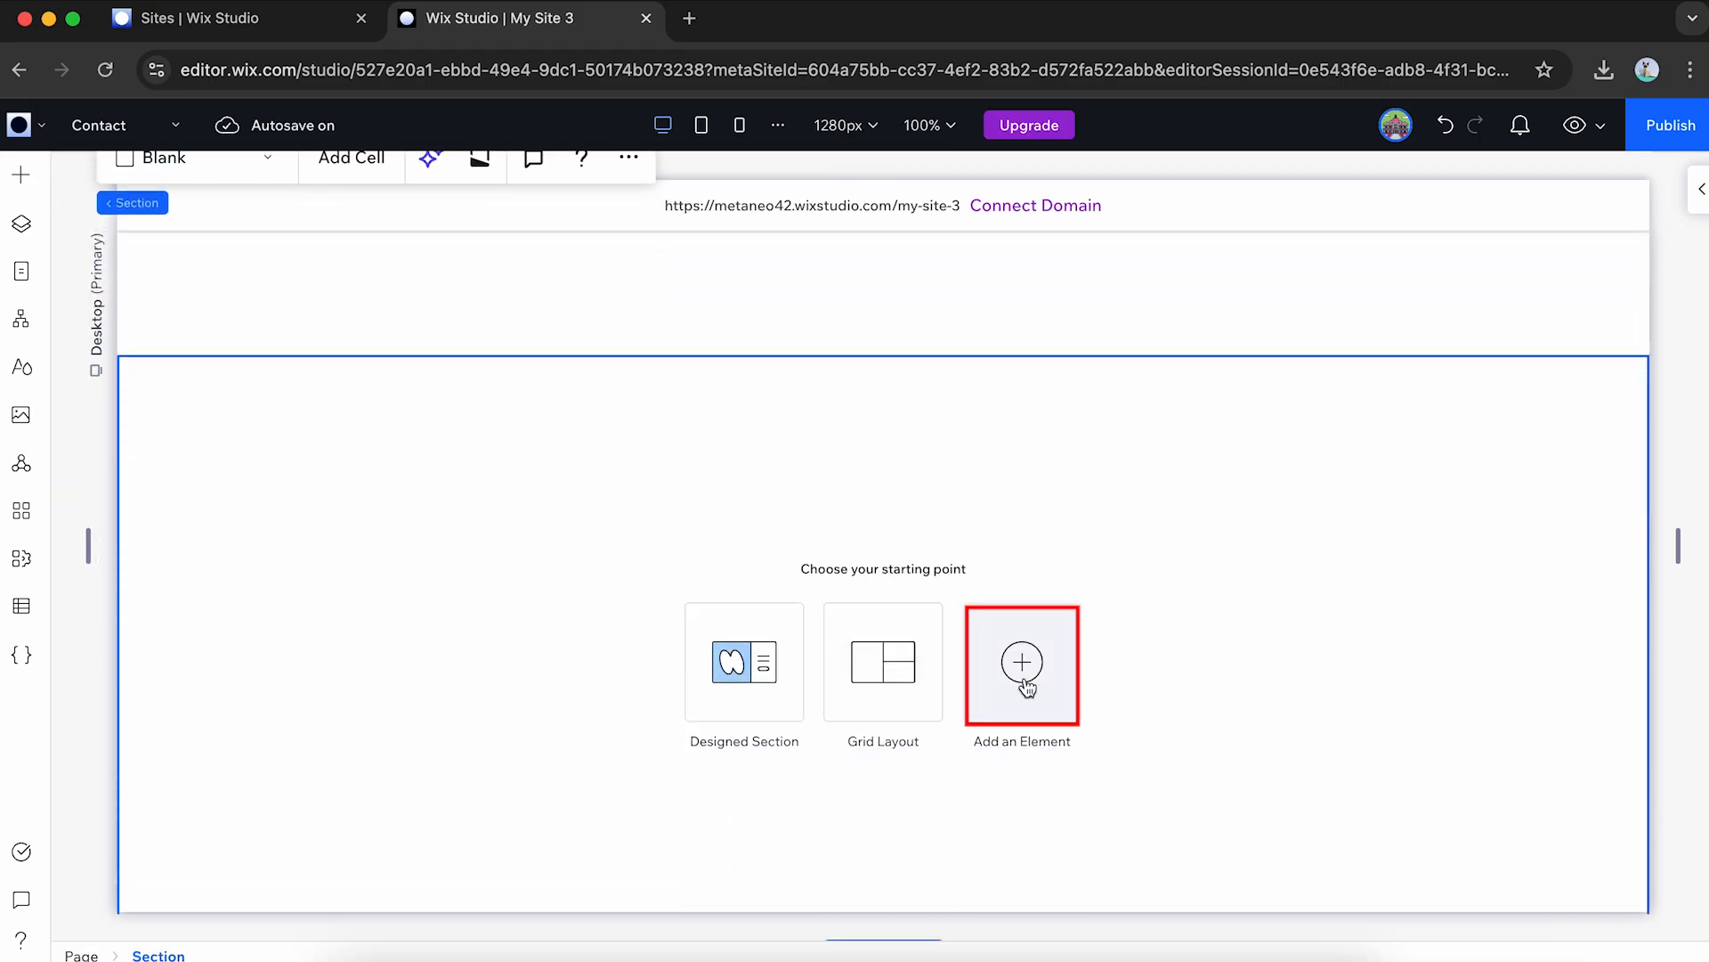
left_click(1024, 686)
left_click(129, 523)
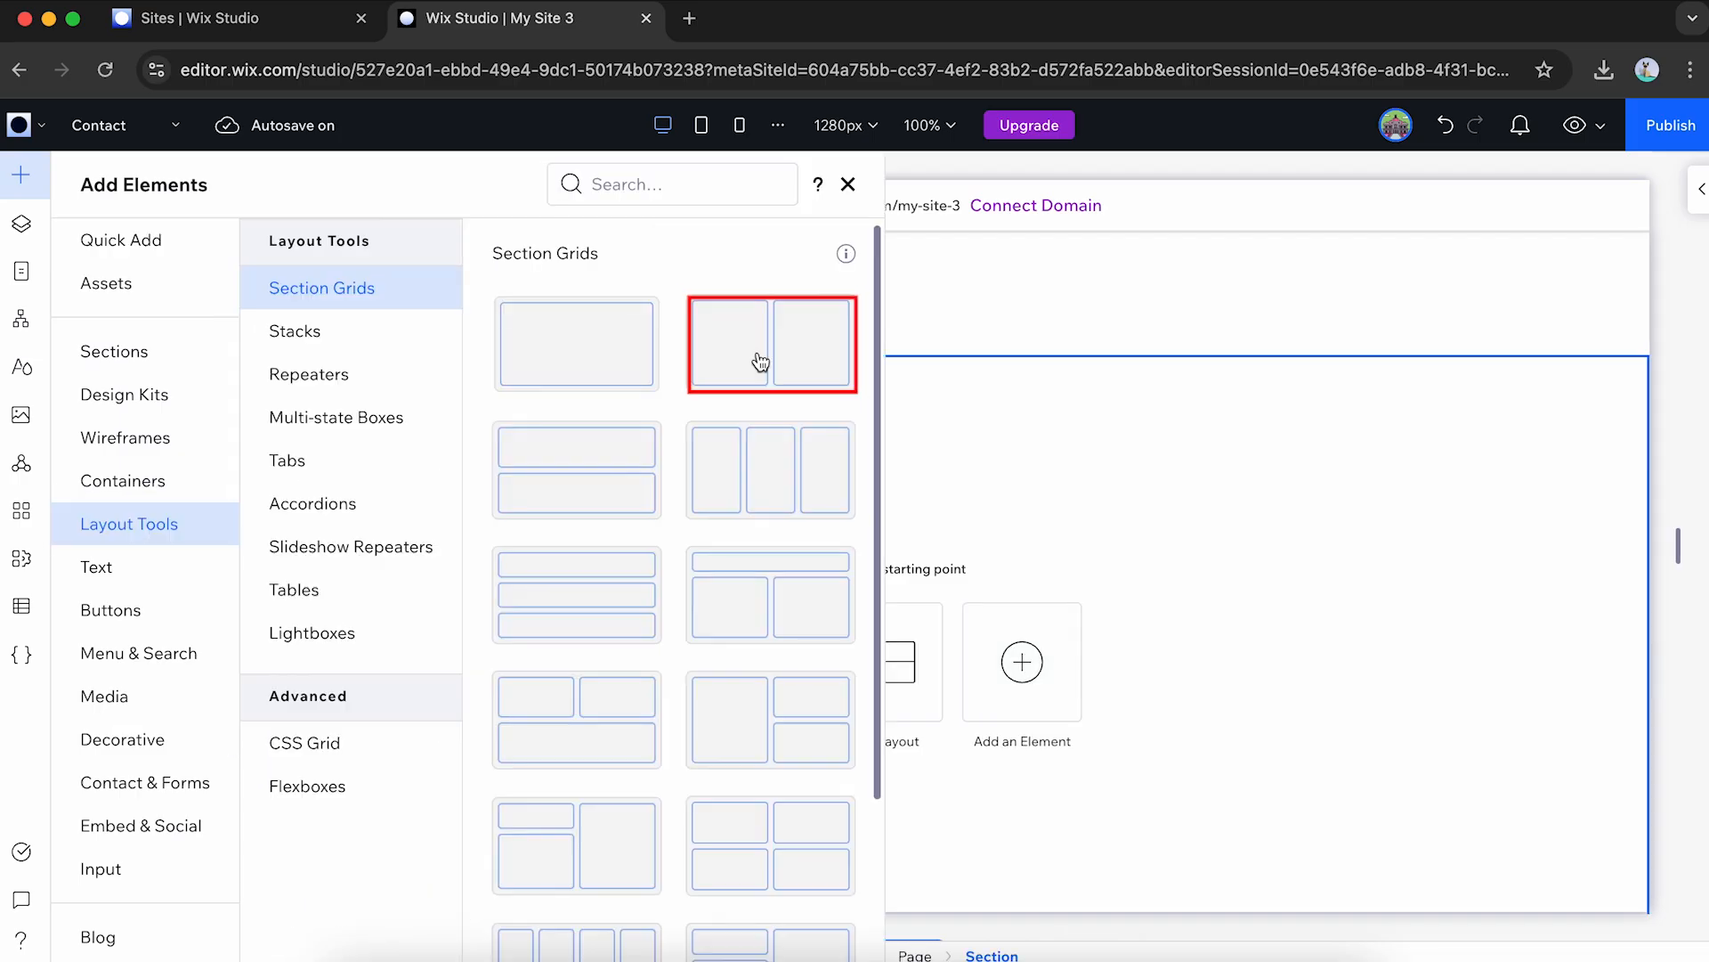
left_click_drag(756, 362, 906, 476)
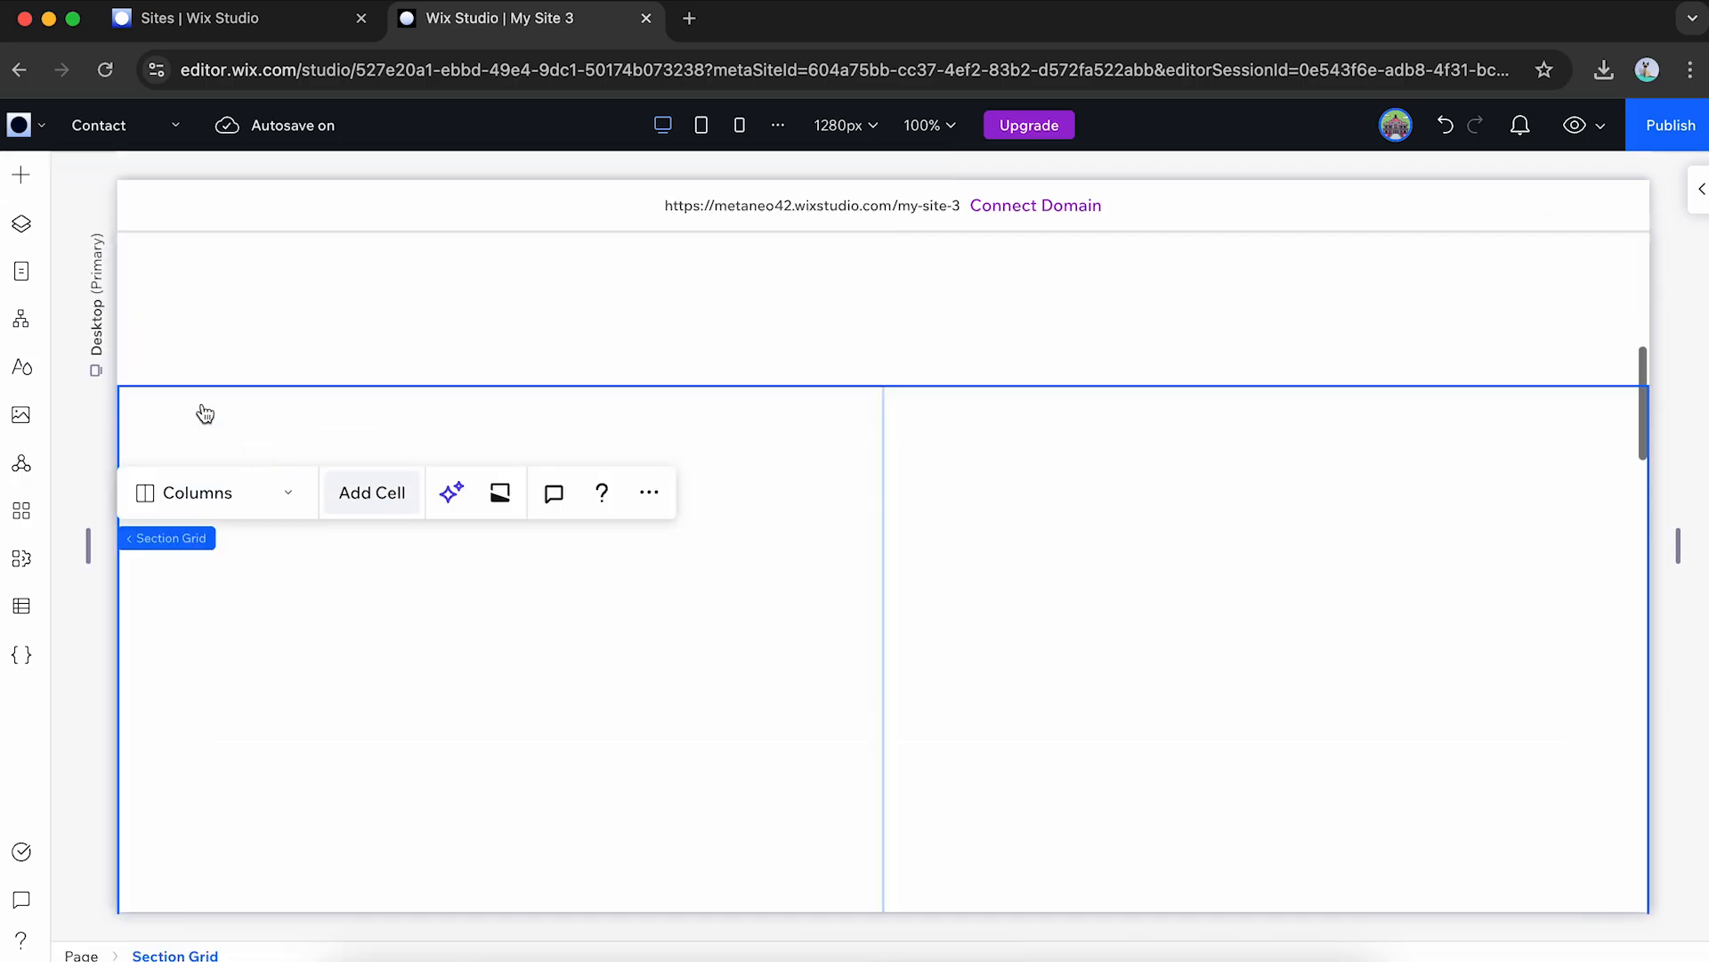
Place a Heading 5 text element in the left cell and enter the New York photographer's introduction, ending "it's about telling the right story.".
left_click(18, 178)
left_click(143, 566)
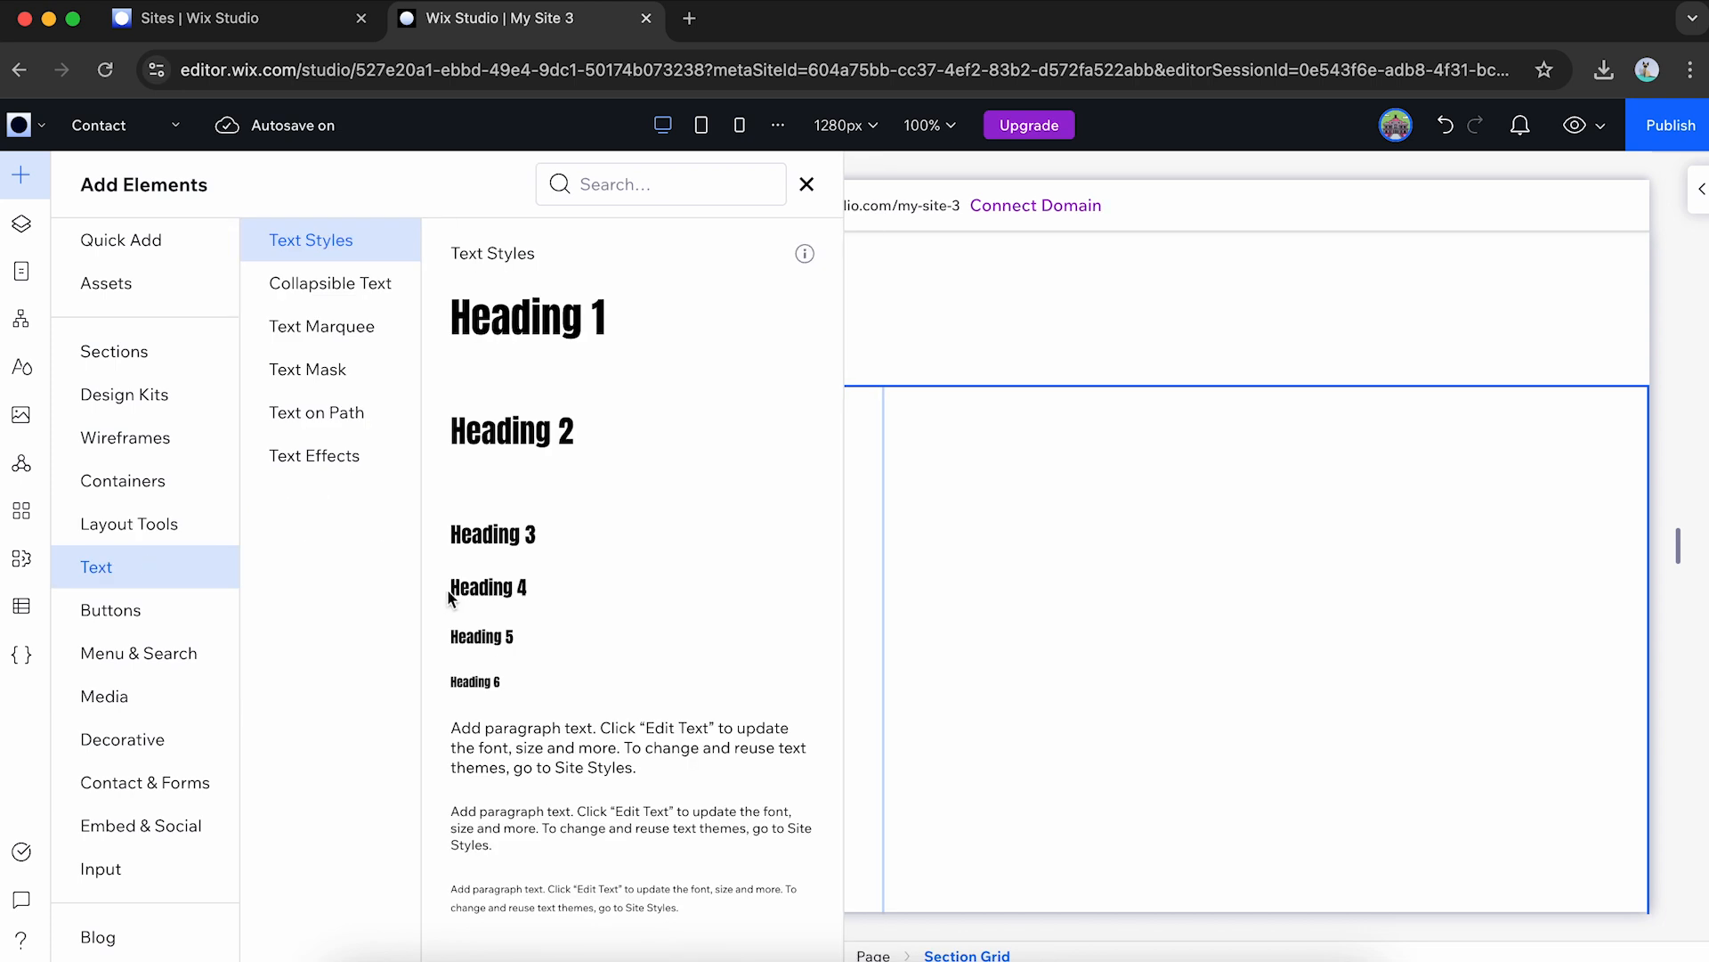
left_click_drag(478, 641, 507, 488)
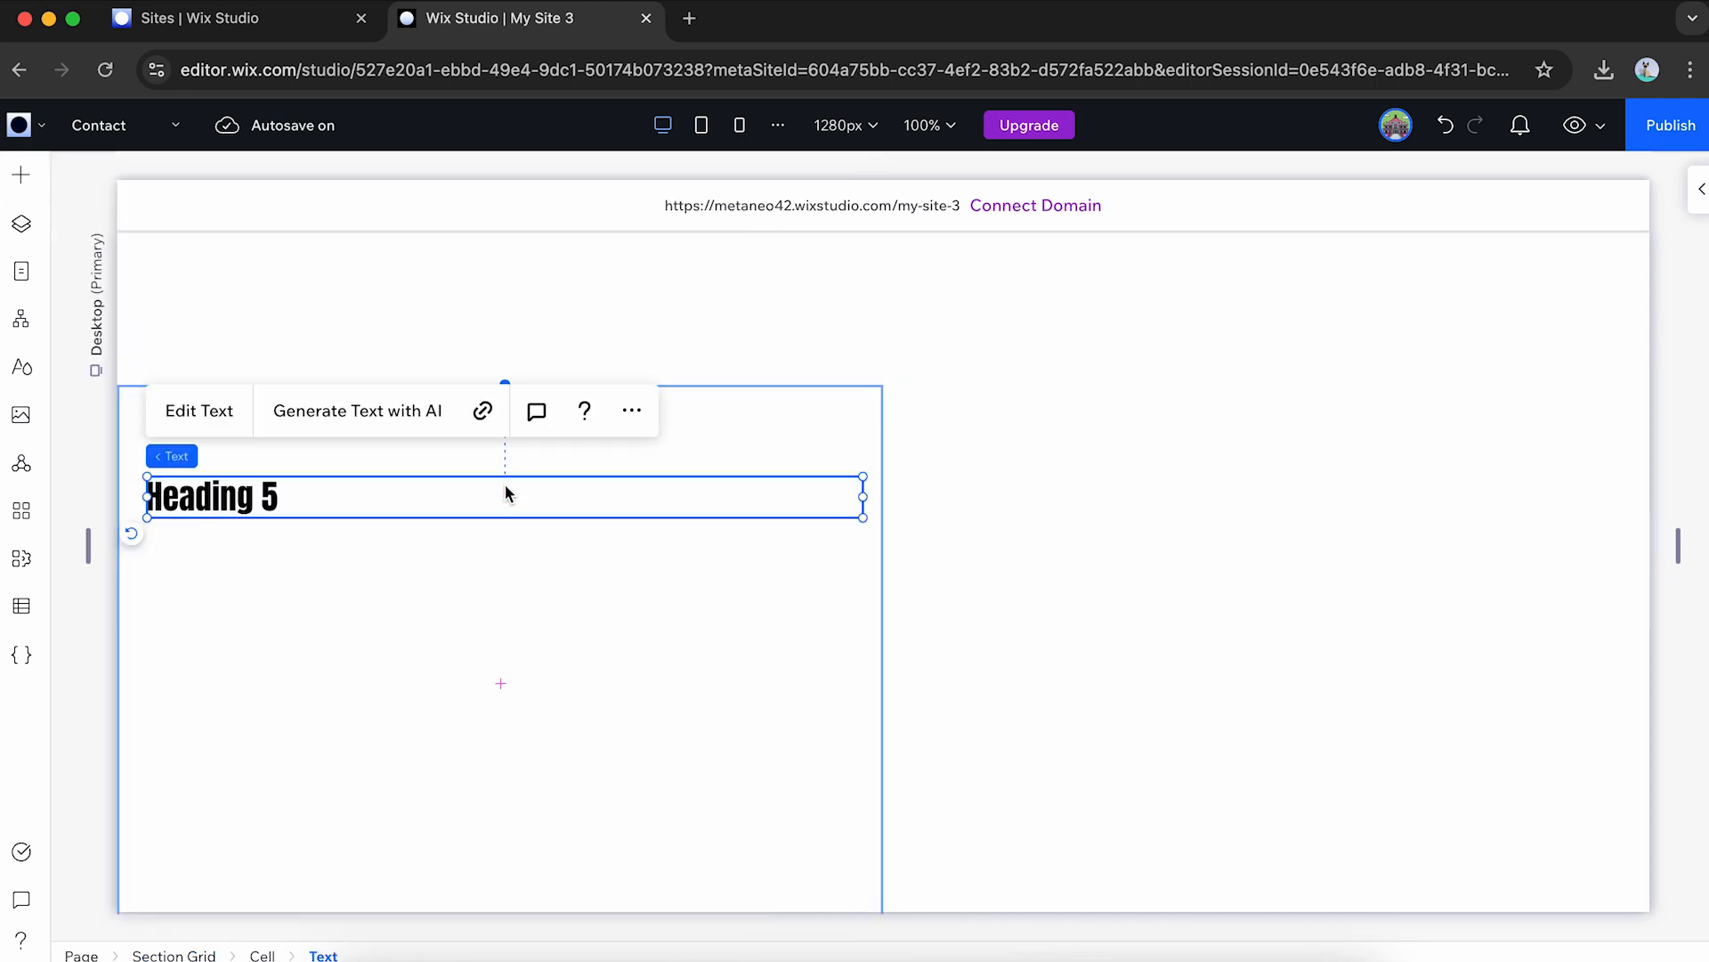
left_click(221, 417)
type("I'm John")
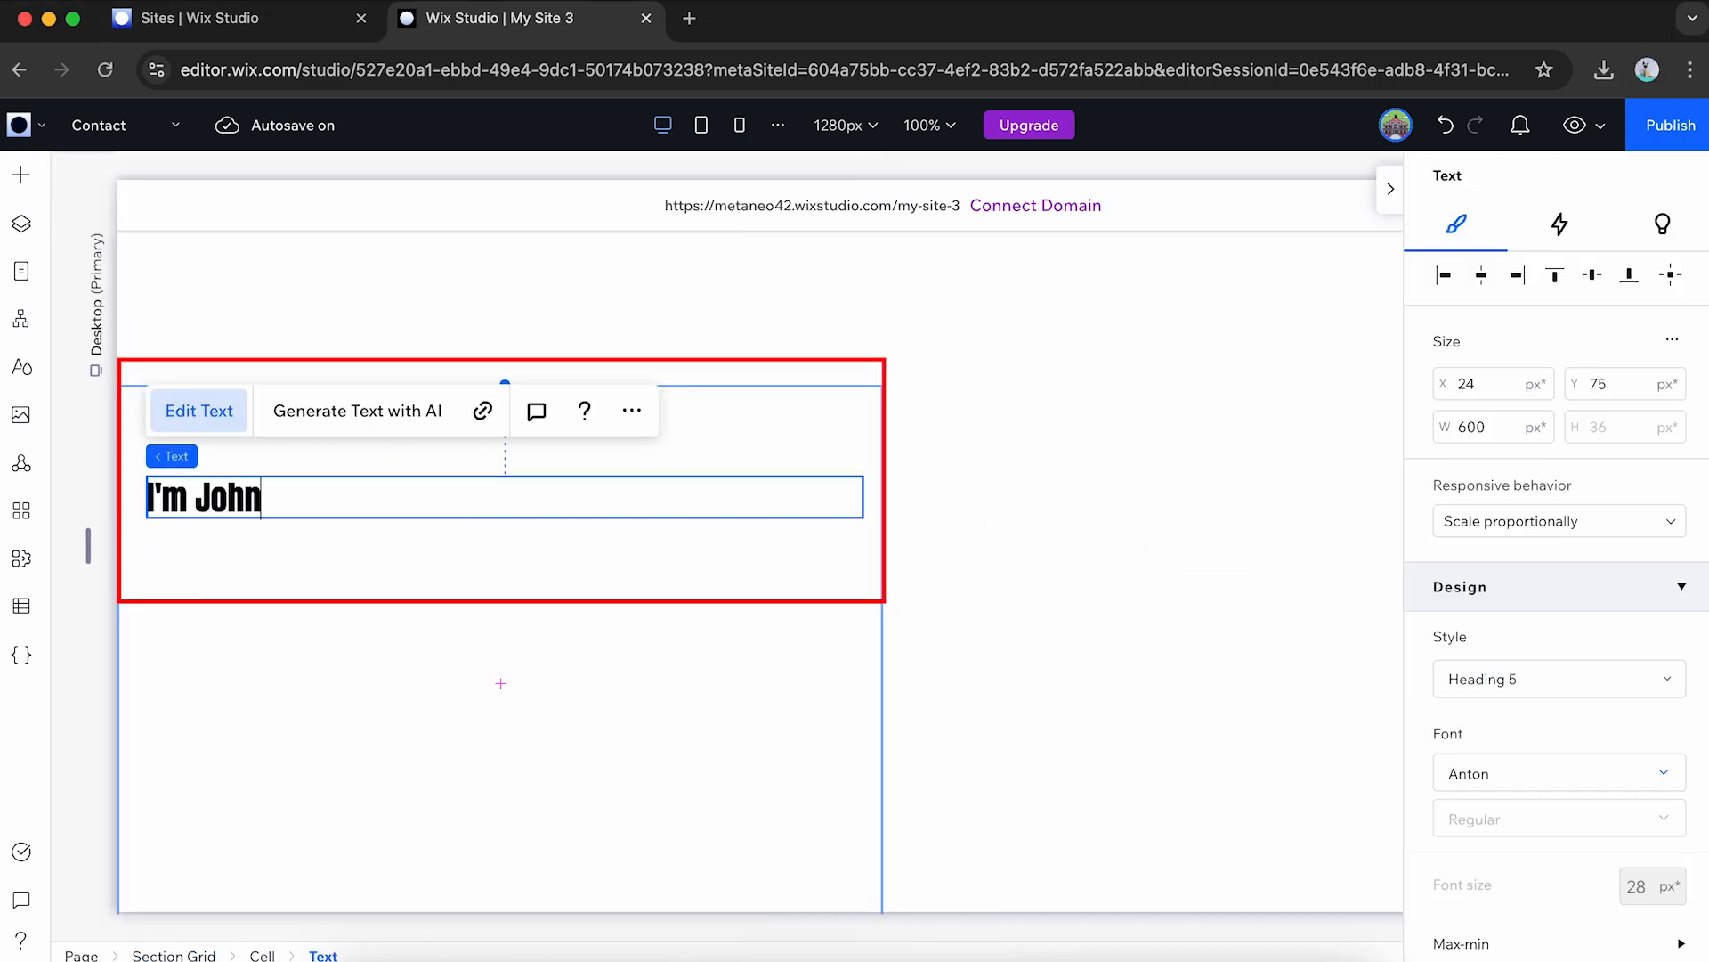
type(", a photographer based in New York. I partner with brands and individuals to create images that feel genuine and intentional. My work is about more than just a perfect shot")
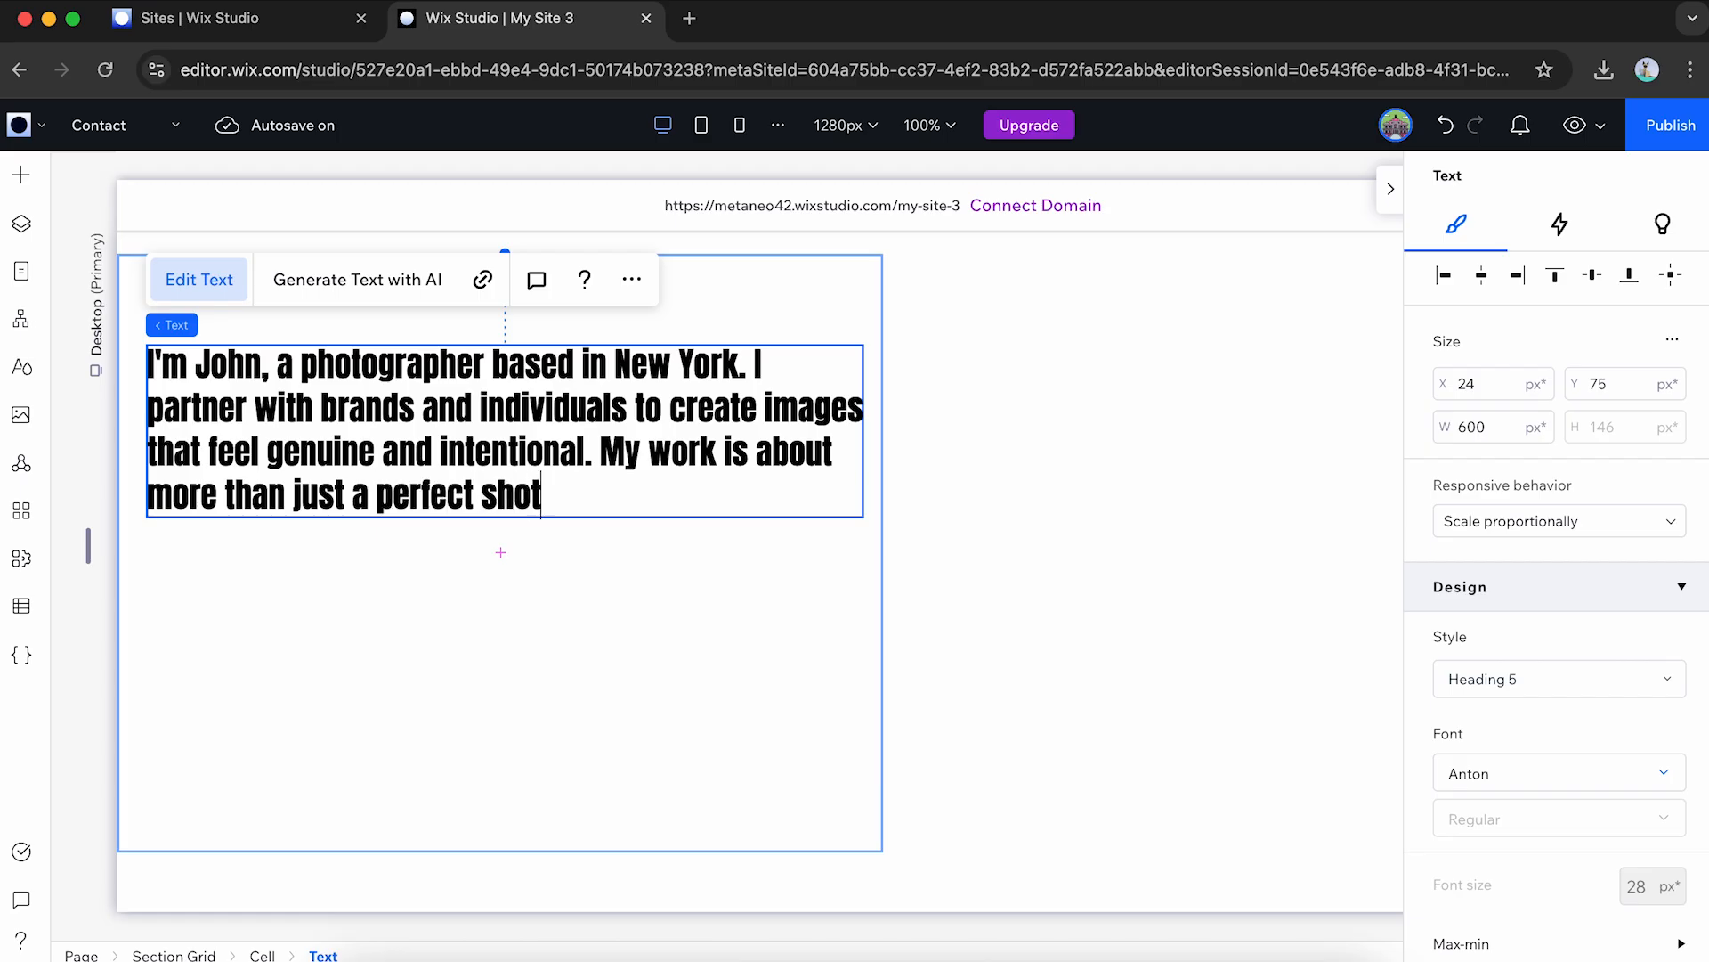
type("-it's about telling the right story.")
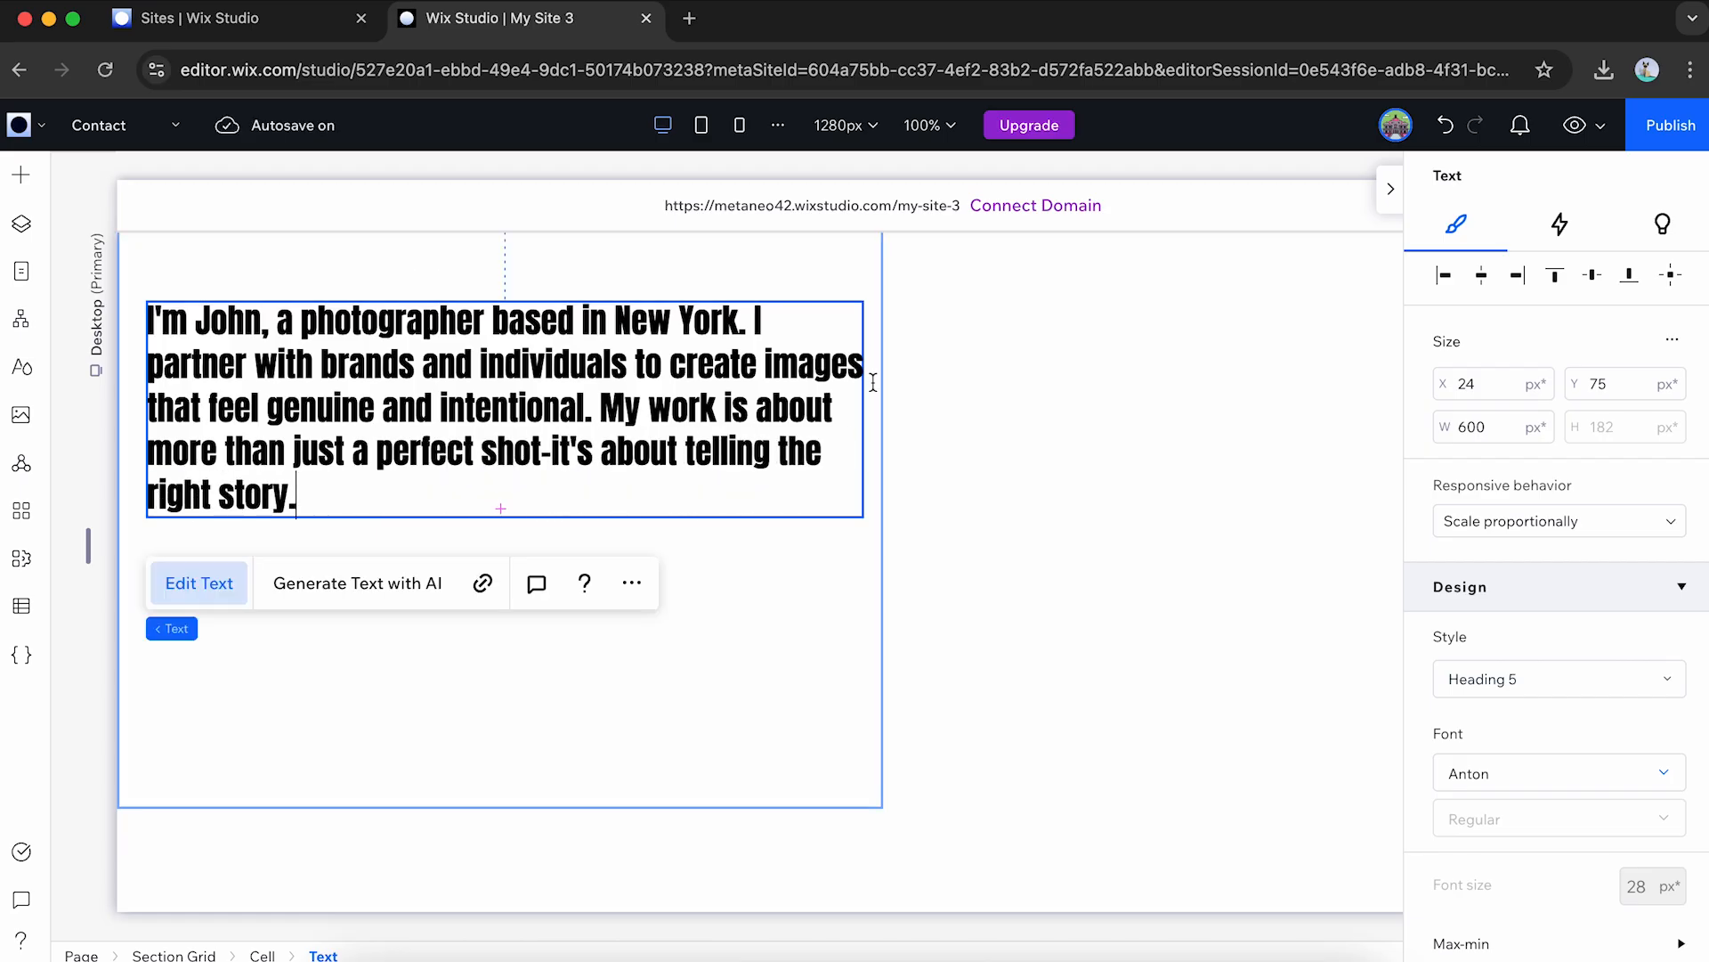
Upload pexels-hazardos-1214566.jpg and add it as the image filling the right cell.
left_click(1008, 479)
scroll(1006, 482, "up", 2)
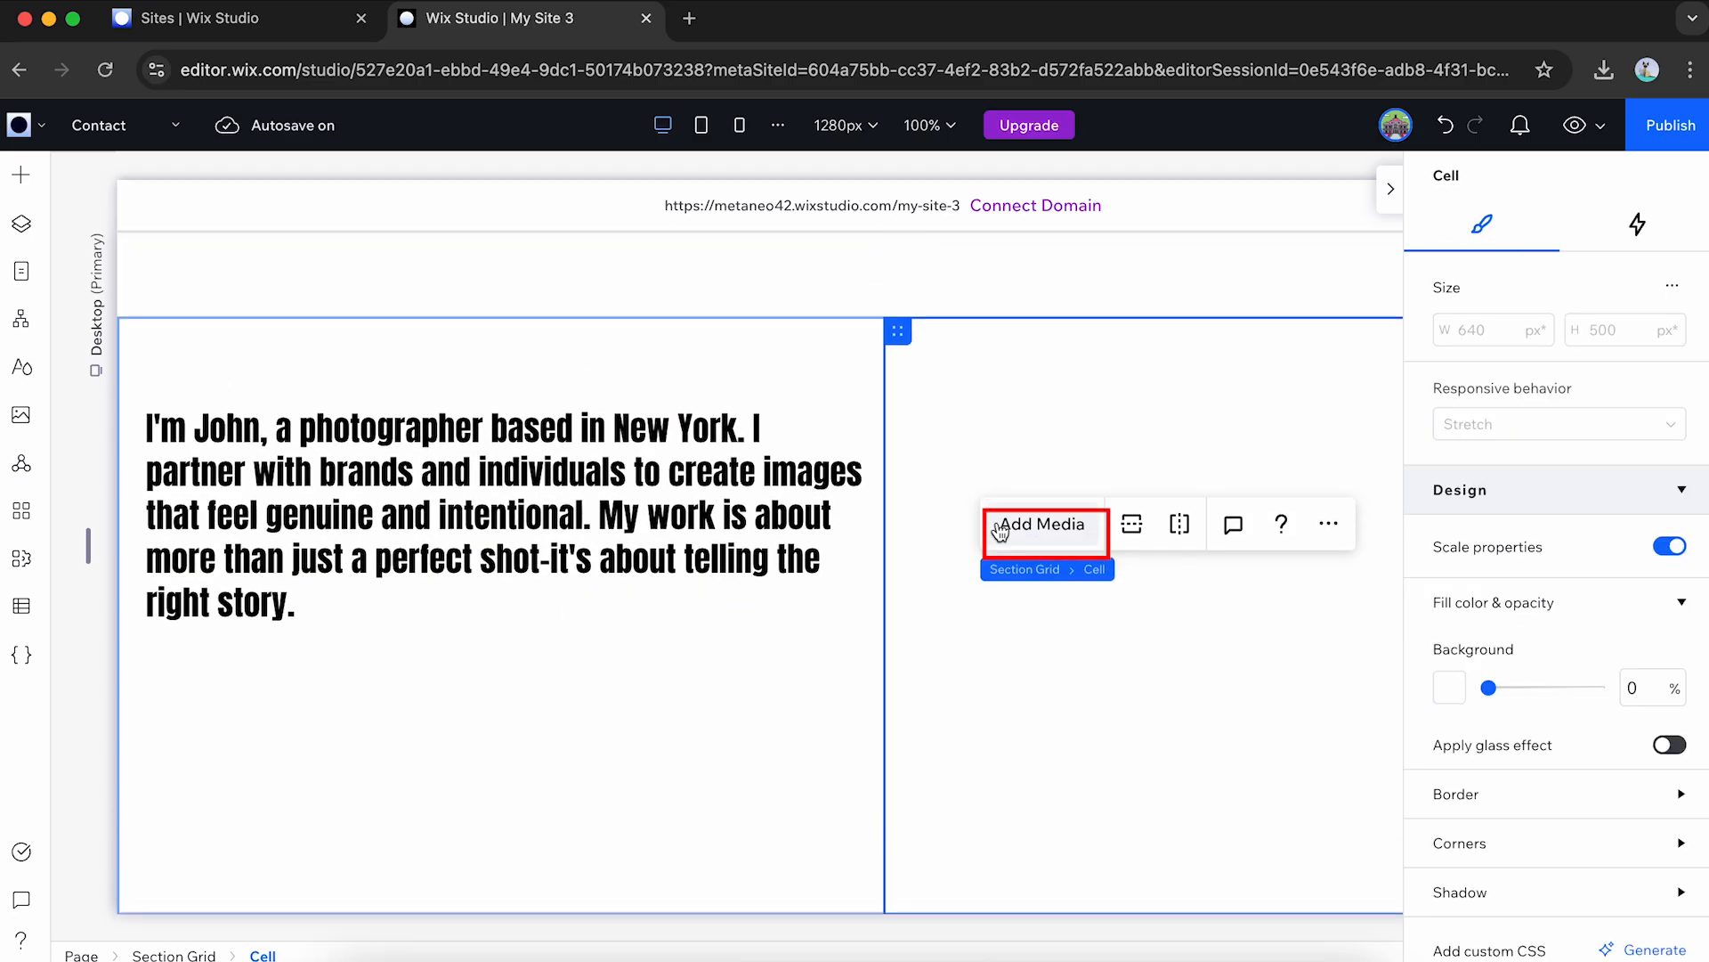
left_click(1001, 529)
left_click(217, 260)
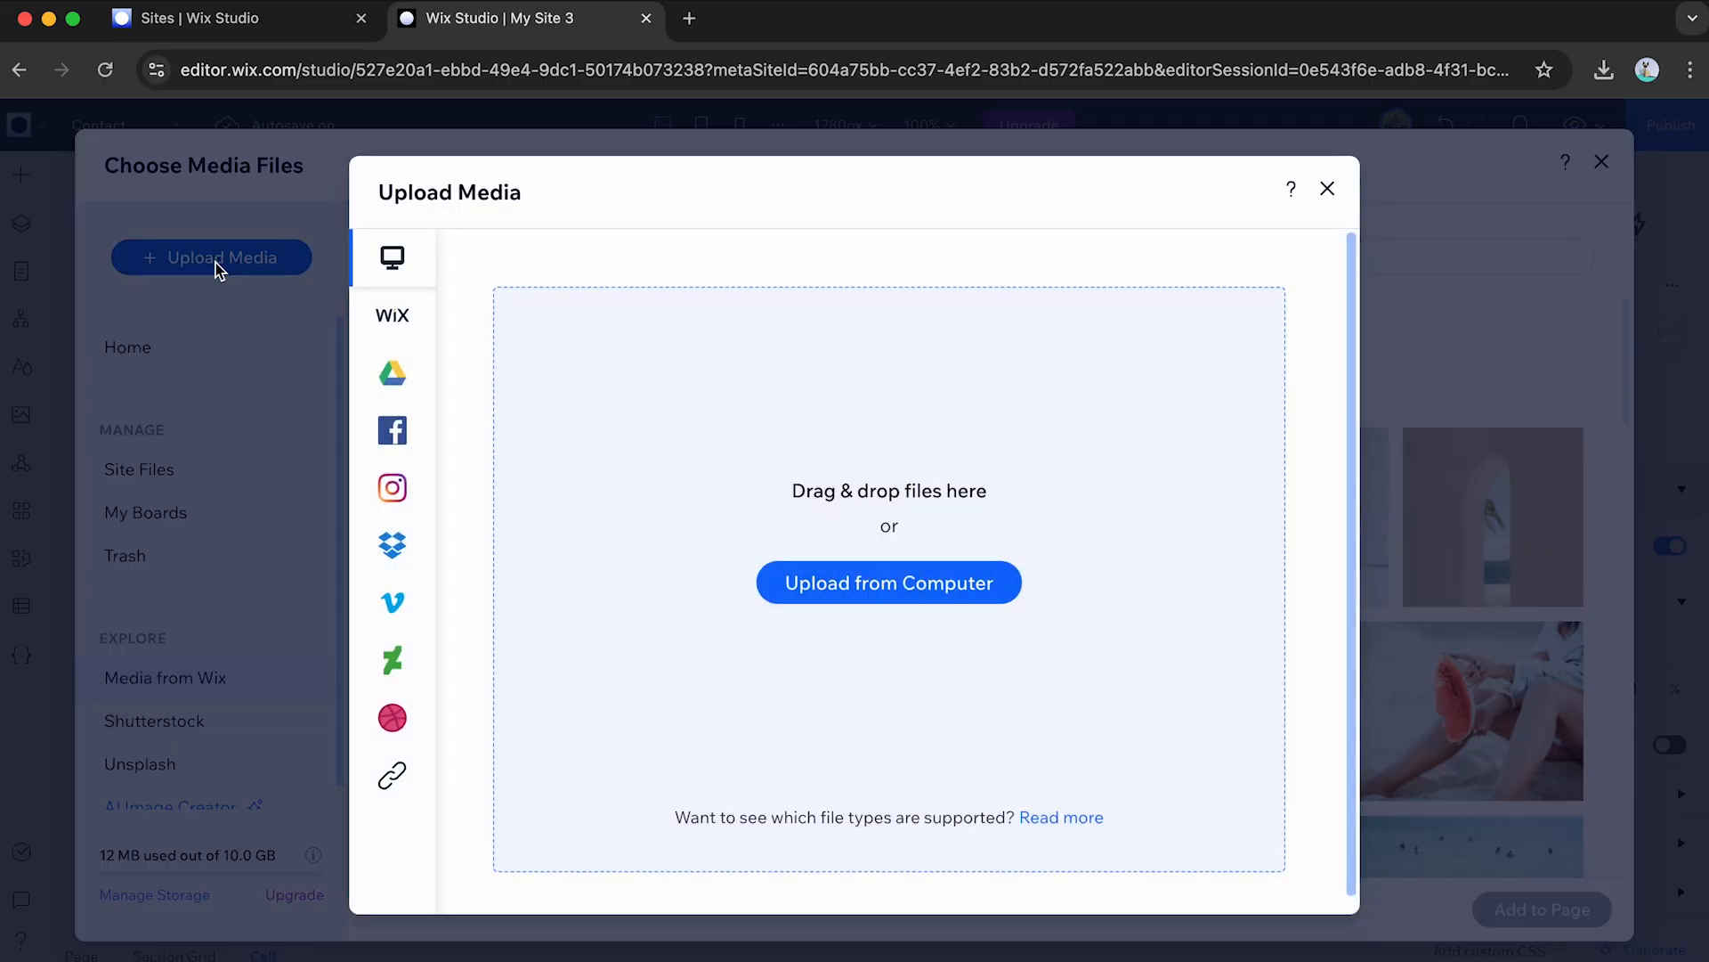
left_click_drag(1078, 345, 618, 469)
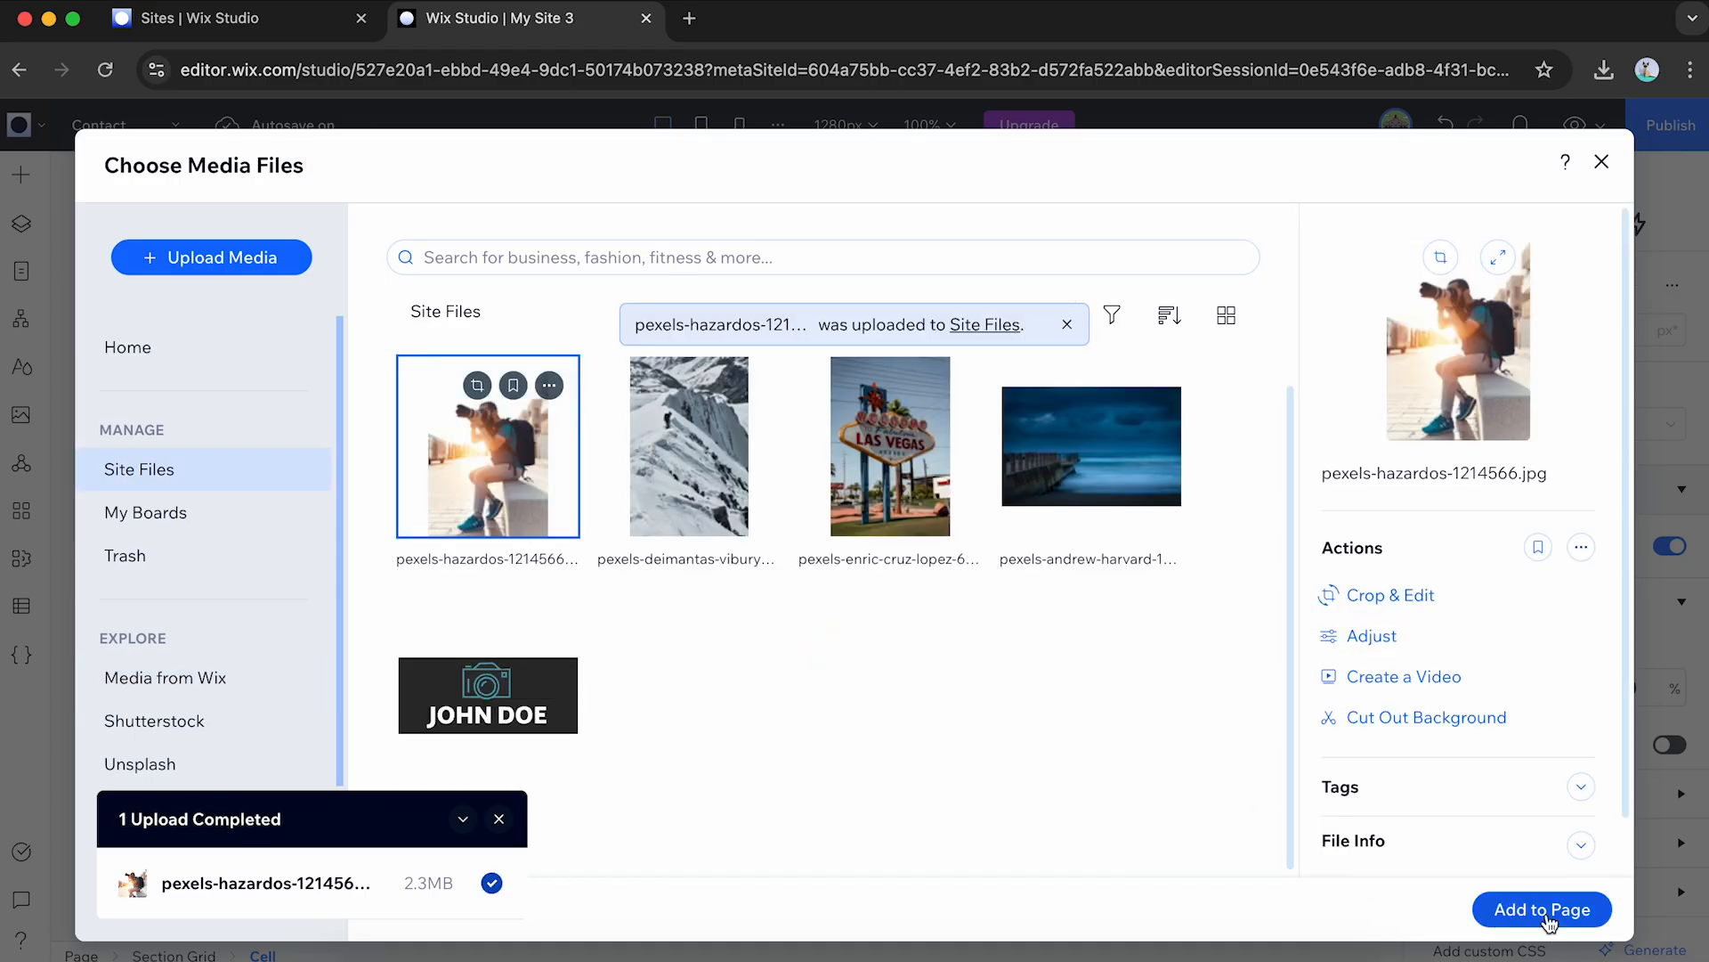
left_click(1543, 910)
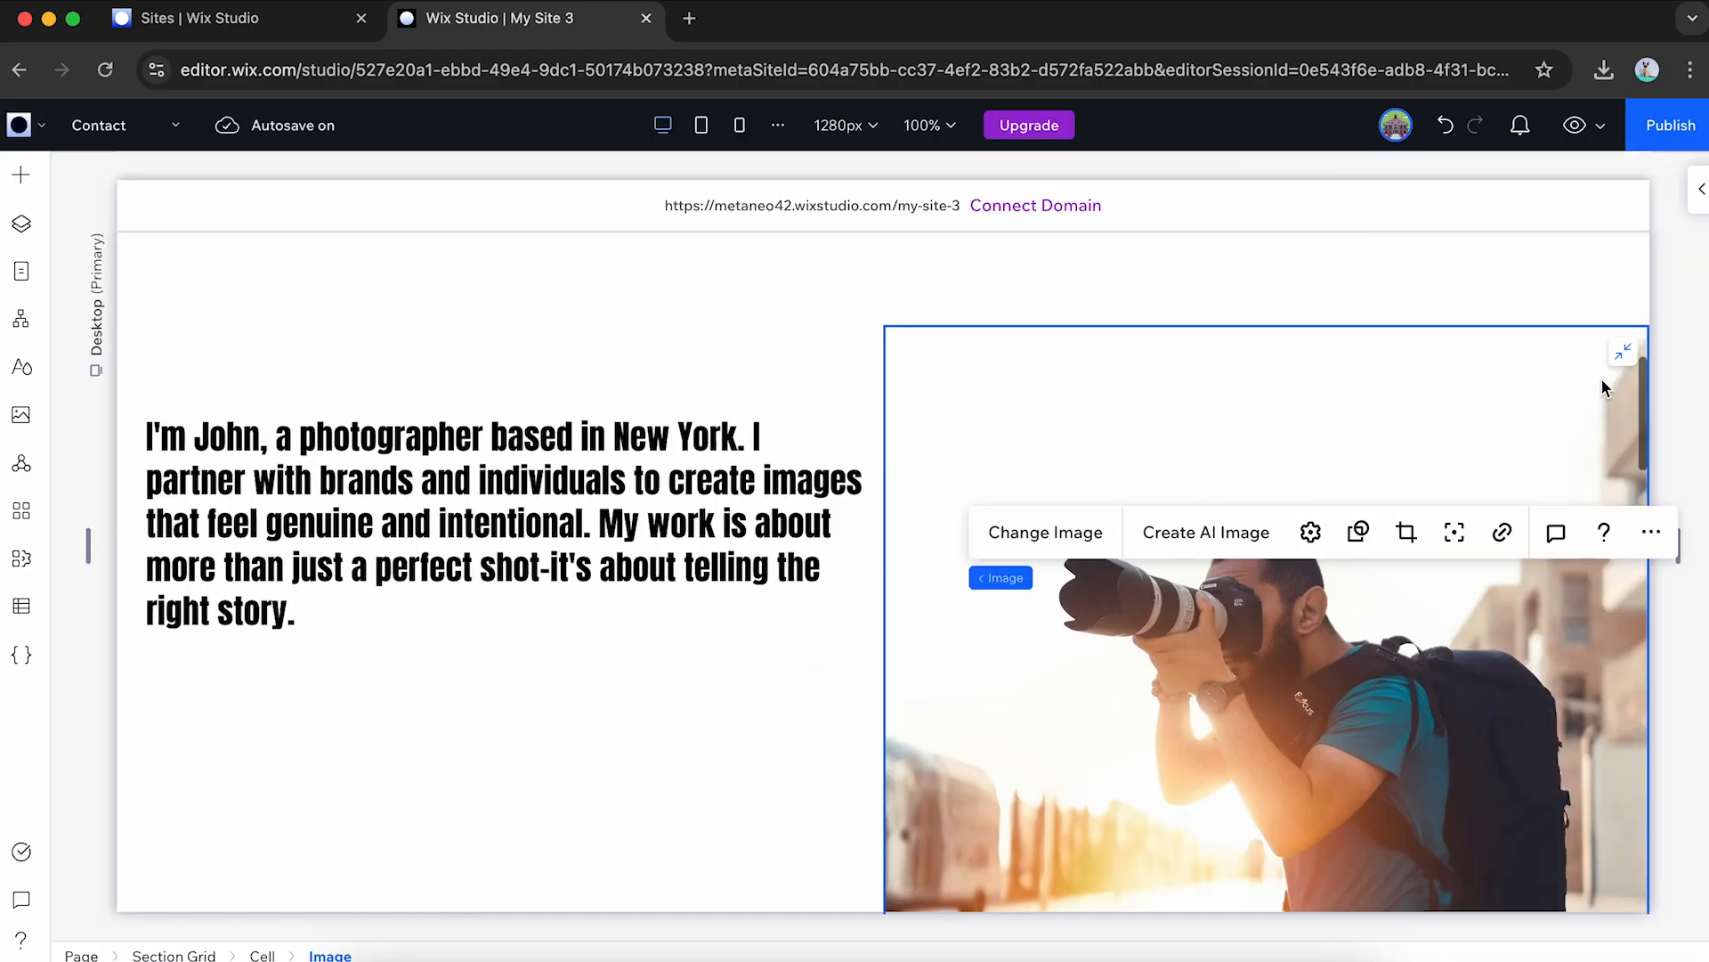
Add a section between the two-column section and the footer, and place a Pro Gallery with a four-column layout in it.
scroll(1601, 388, "down", 2)
scroll(1487, 476, "up", 1)
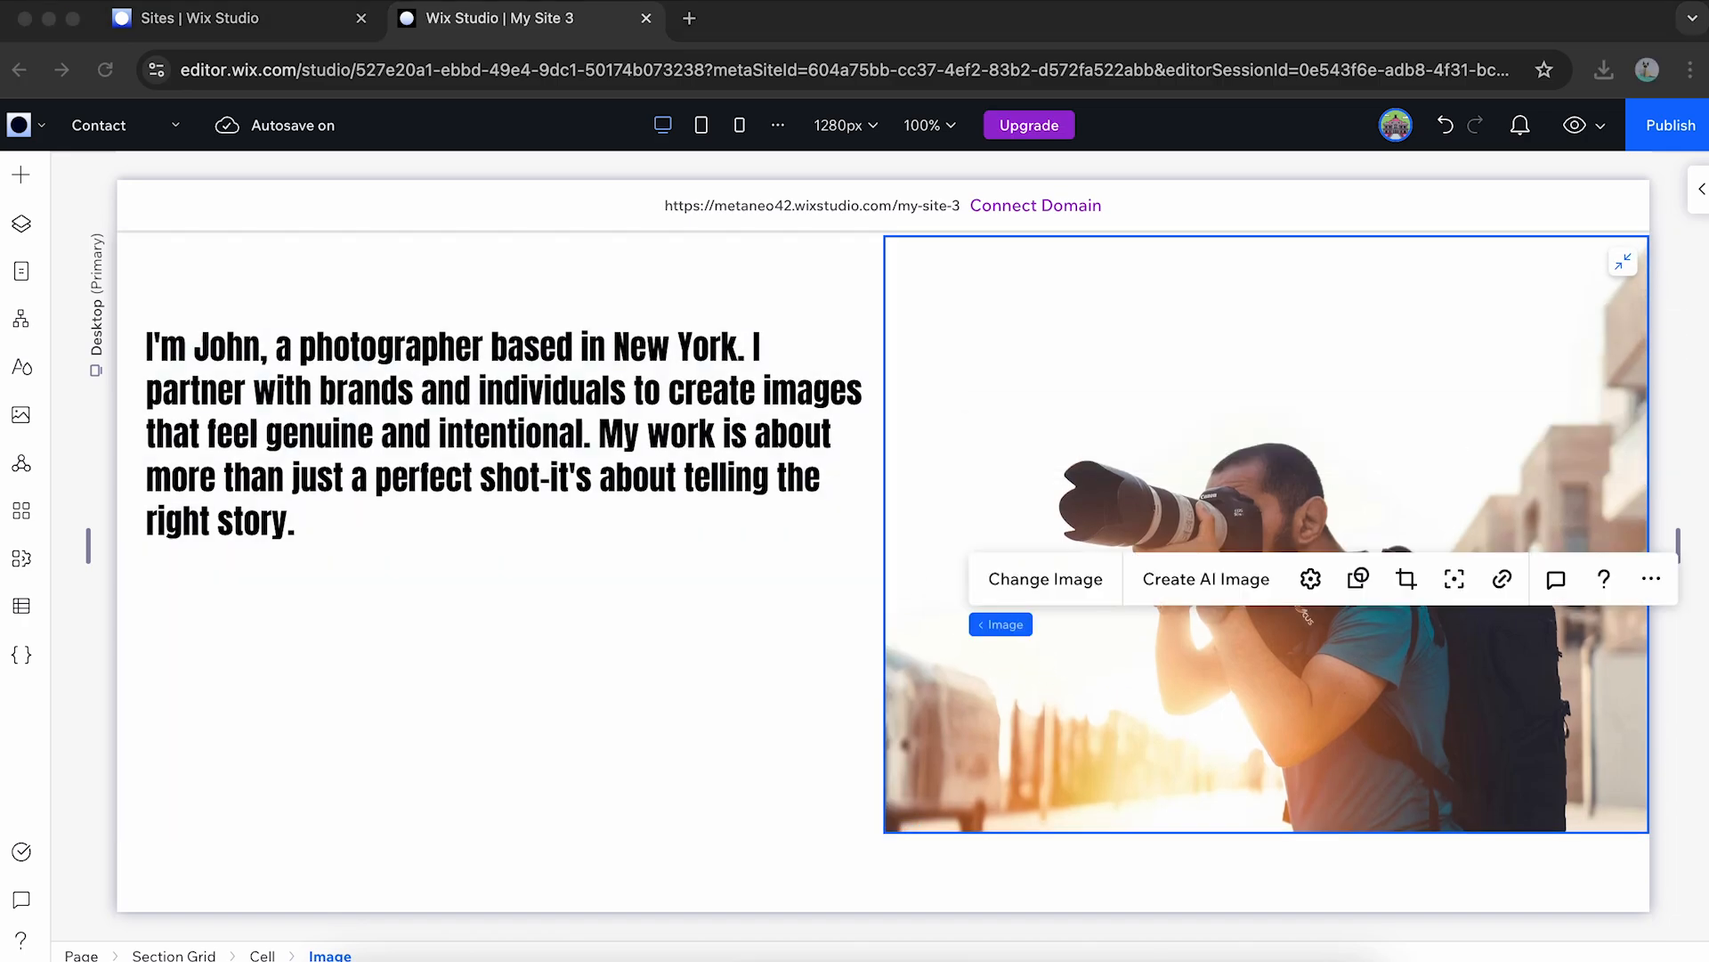
scroll(487, 192, "up", 1)
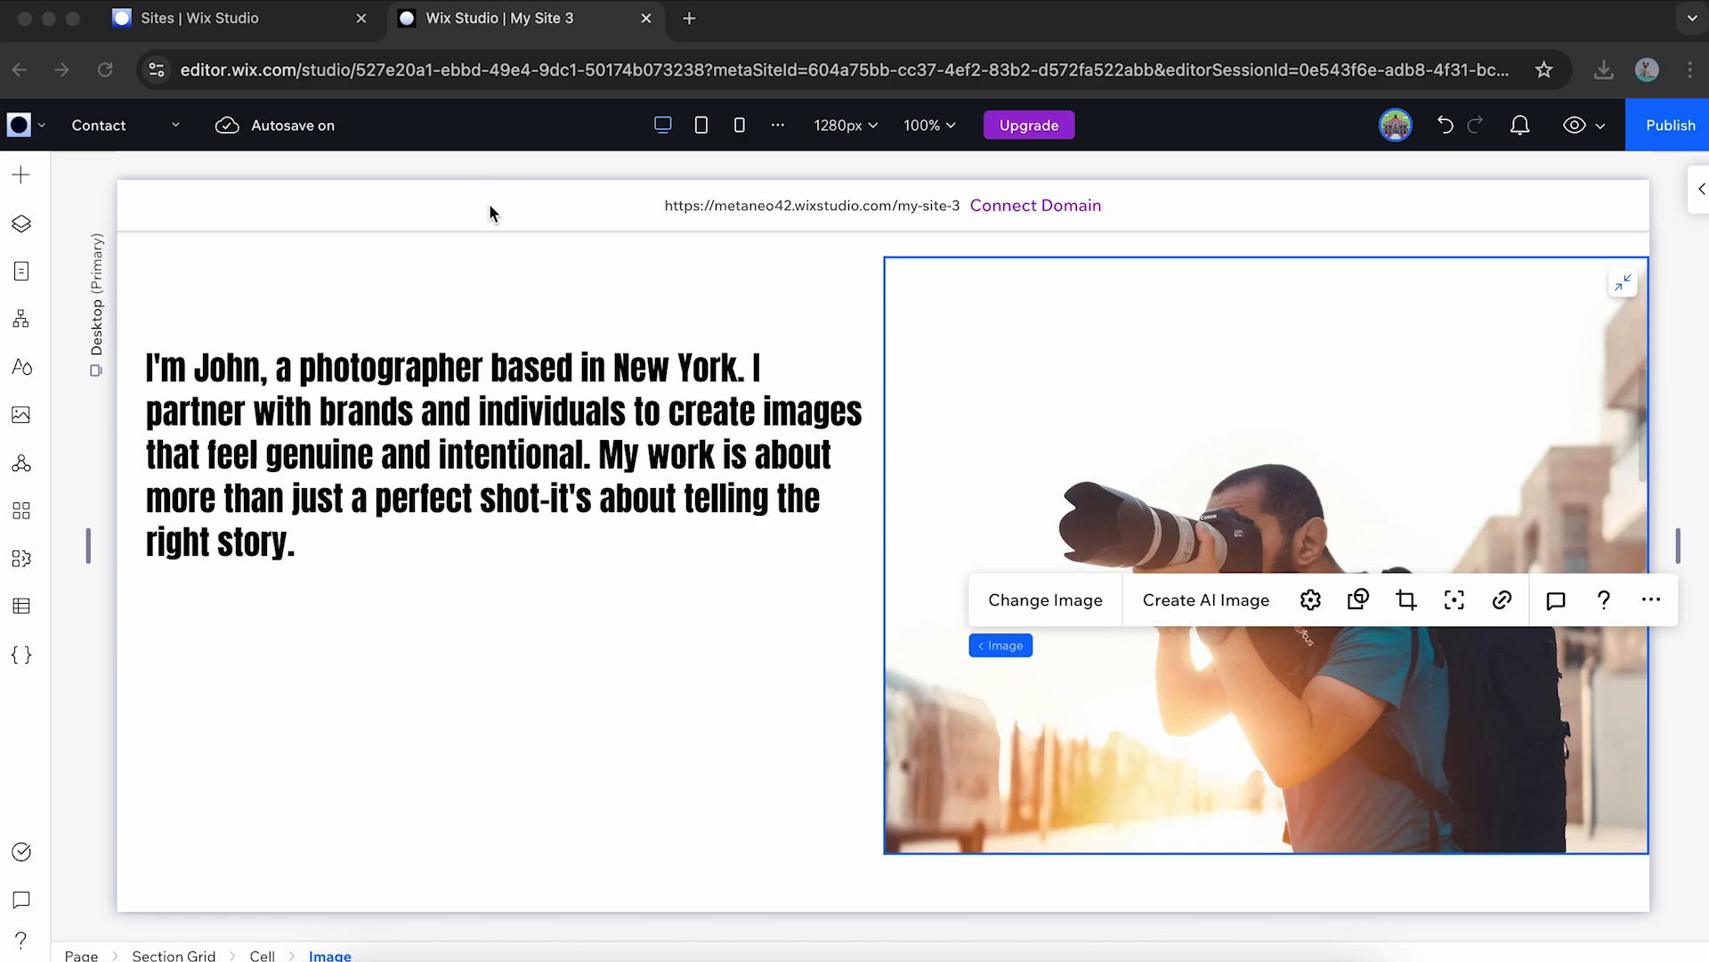
scroll(453, 312, "up", 5)
scroll(283, 464, "up", 3)
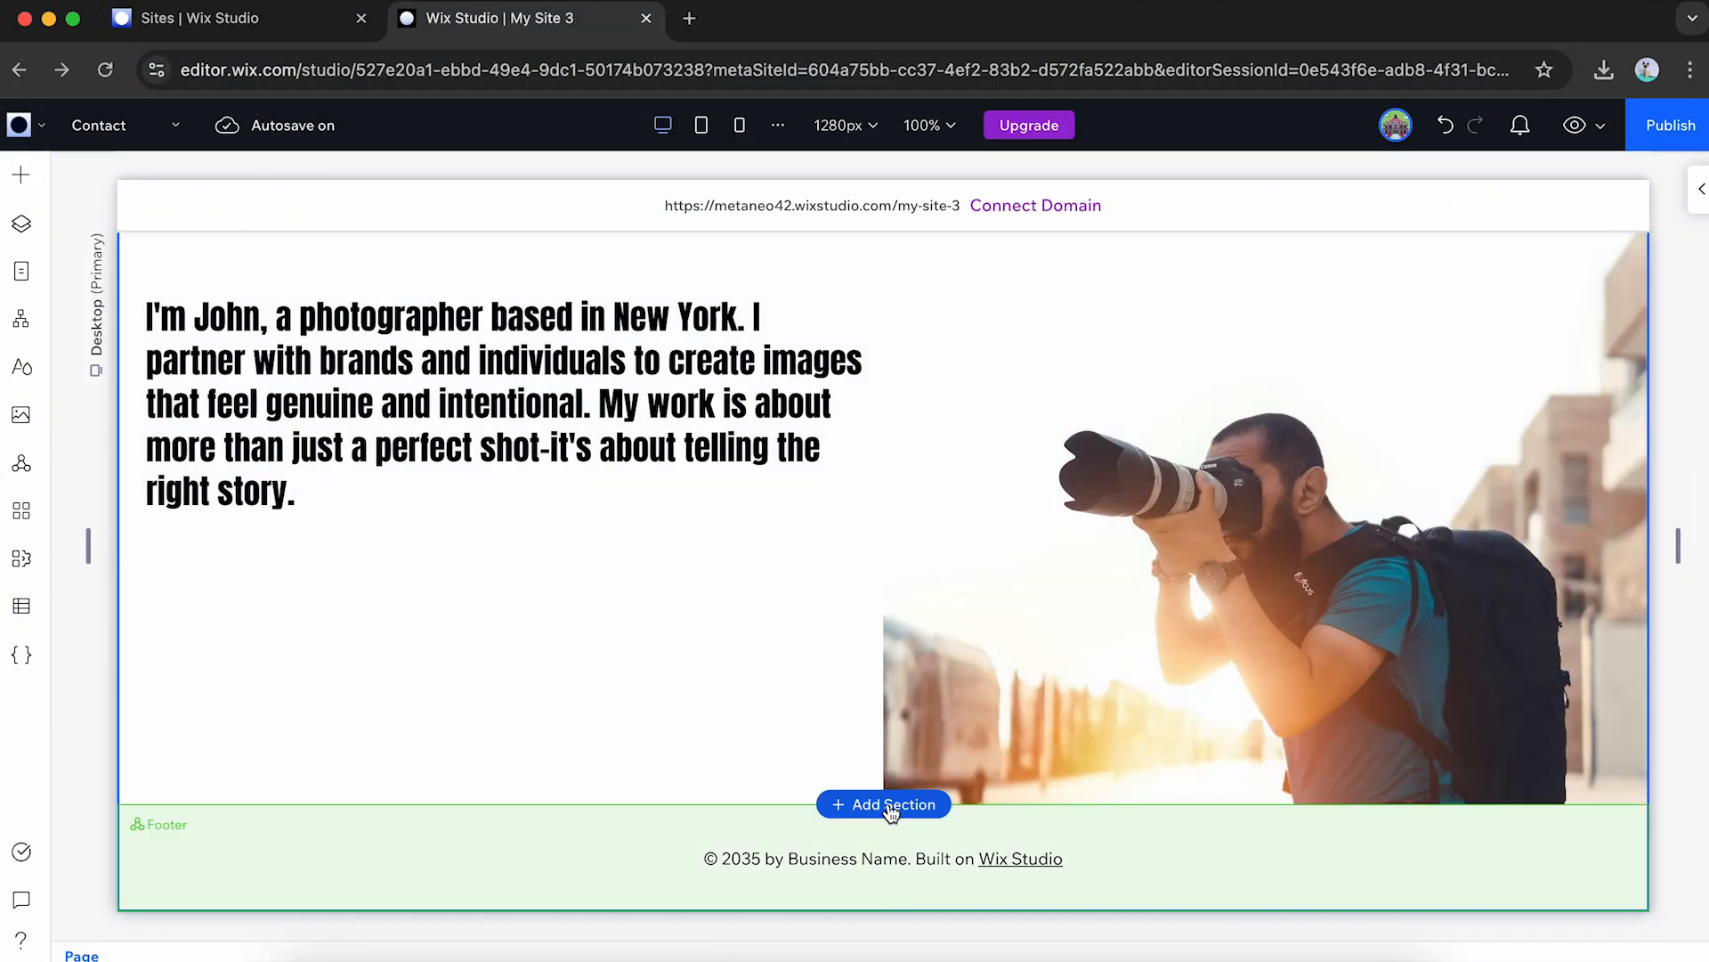
left_click(890, 806)
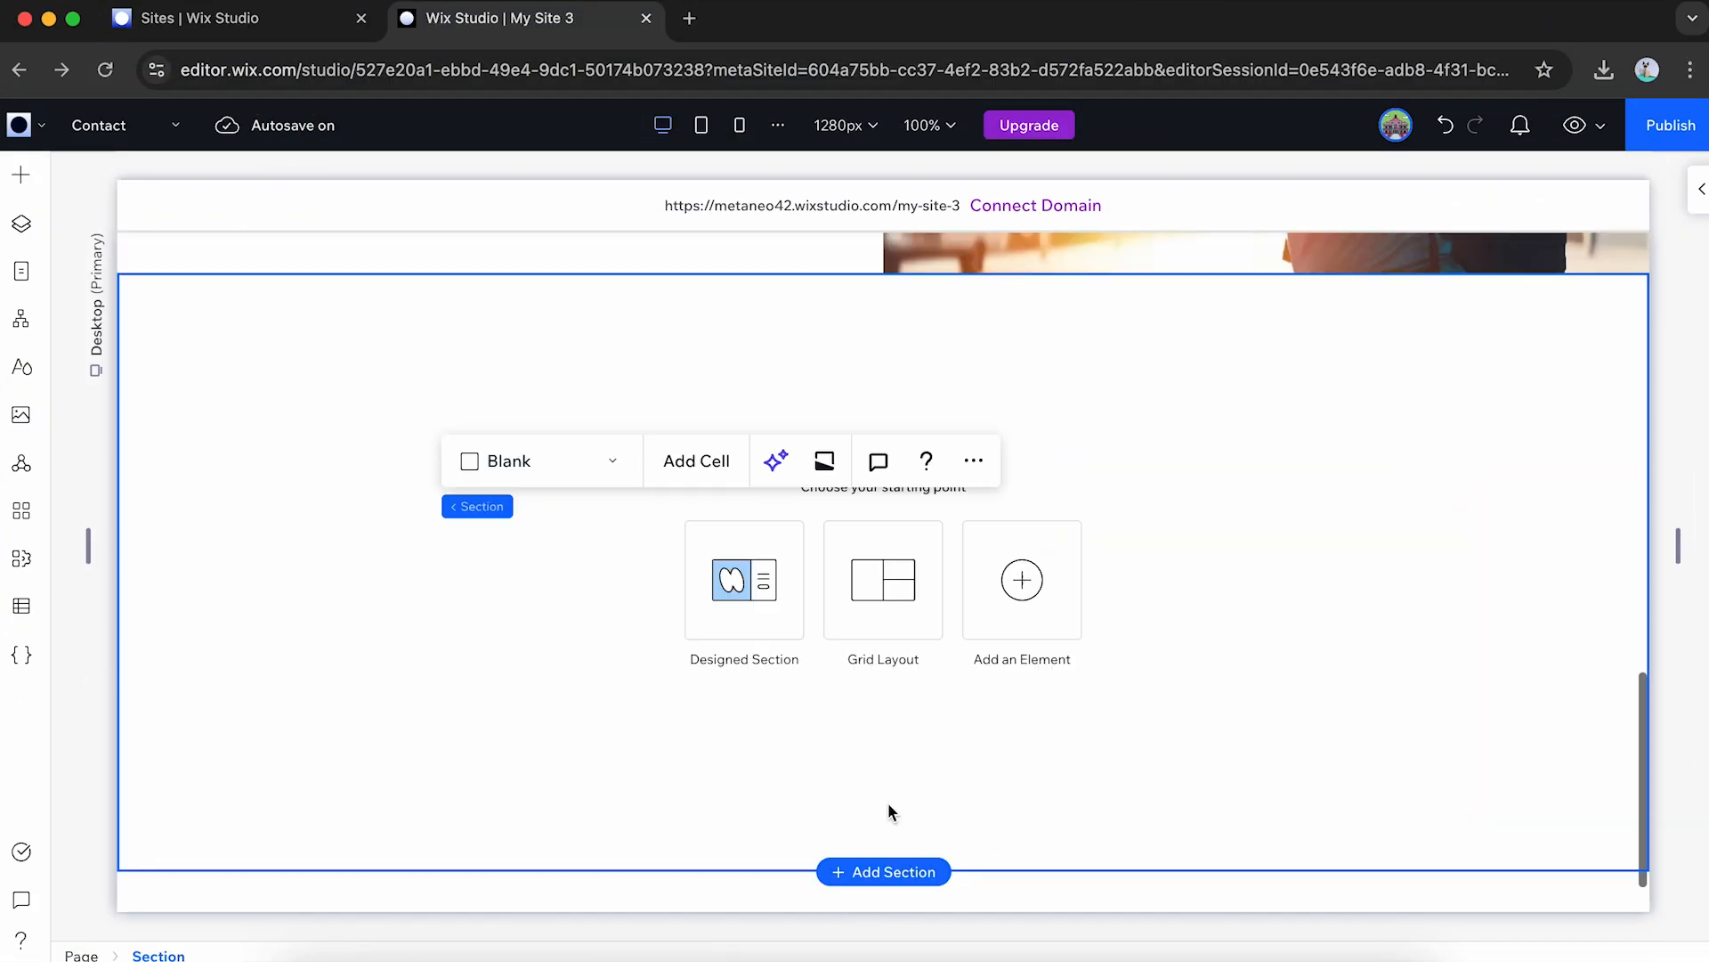
left_click(1012, 620)
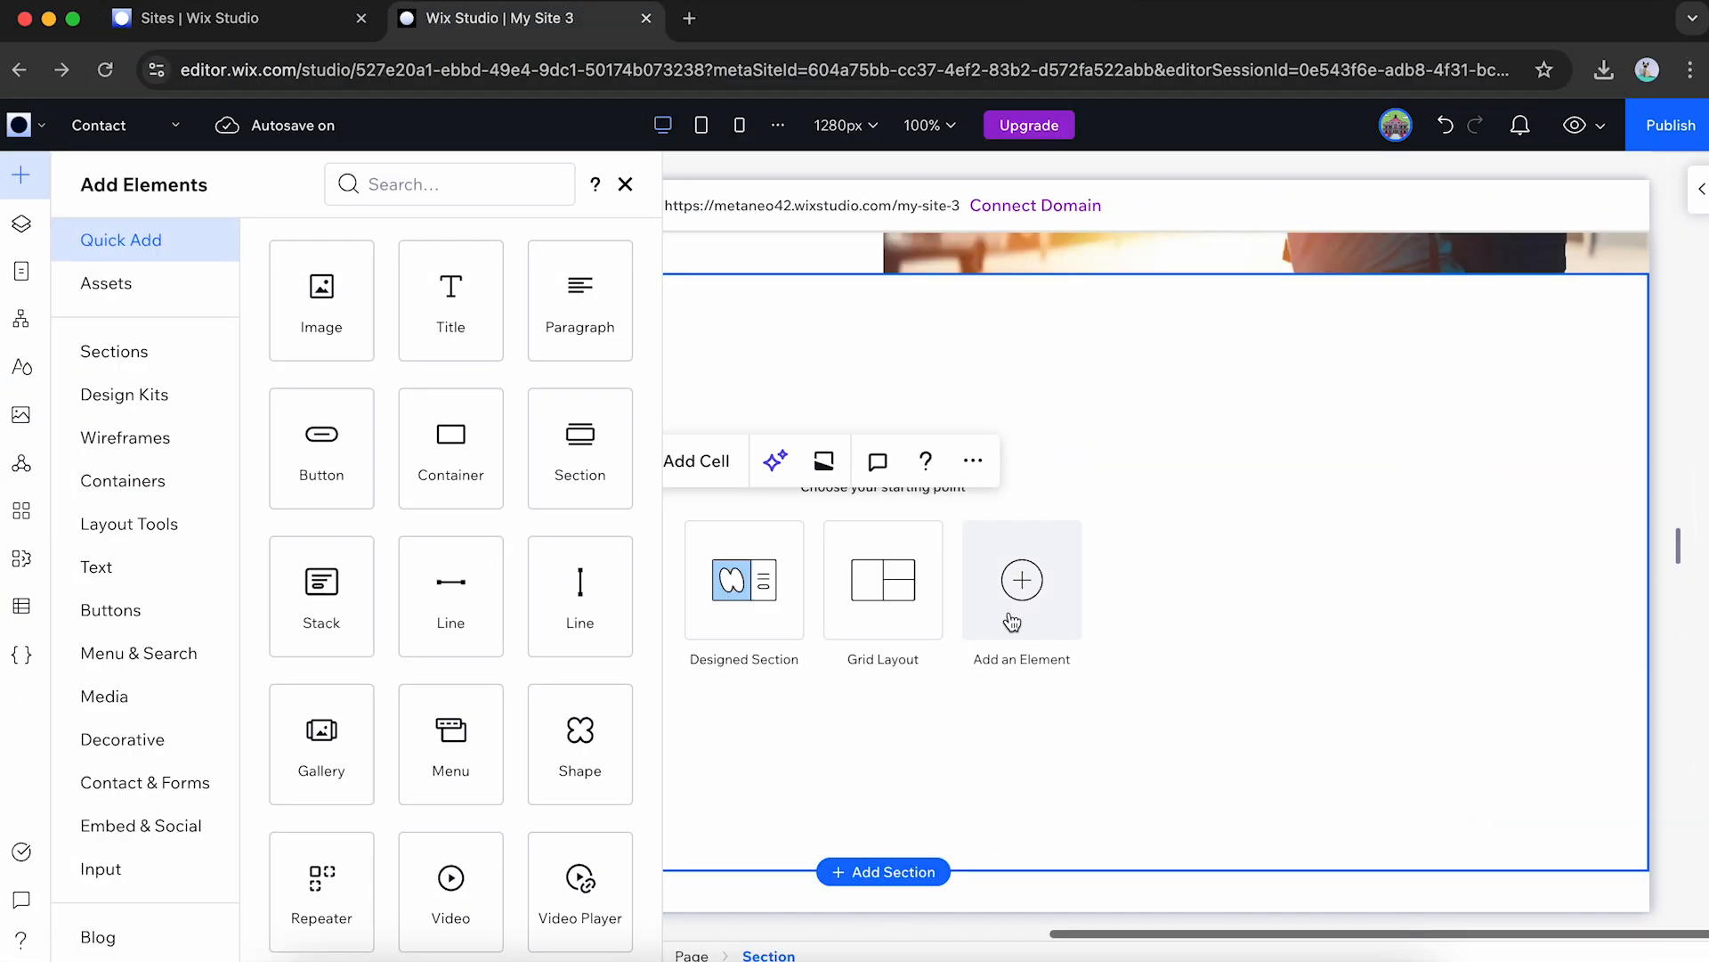
left_click(134, 699)
left_click(343, 450)
left_click_drag(633, 465, 994, 614)
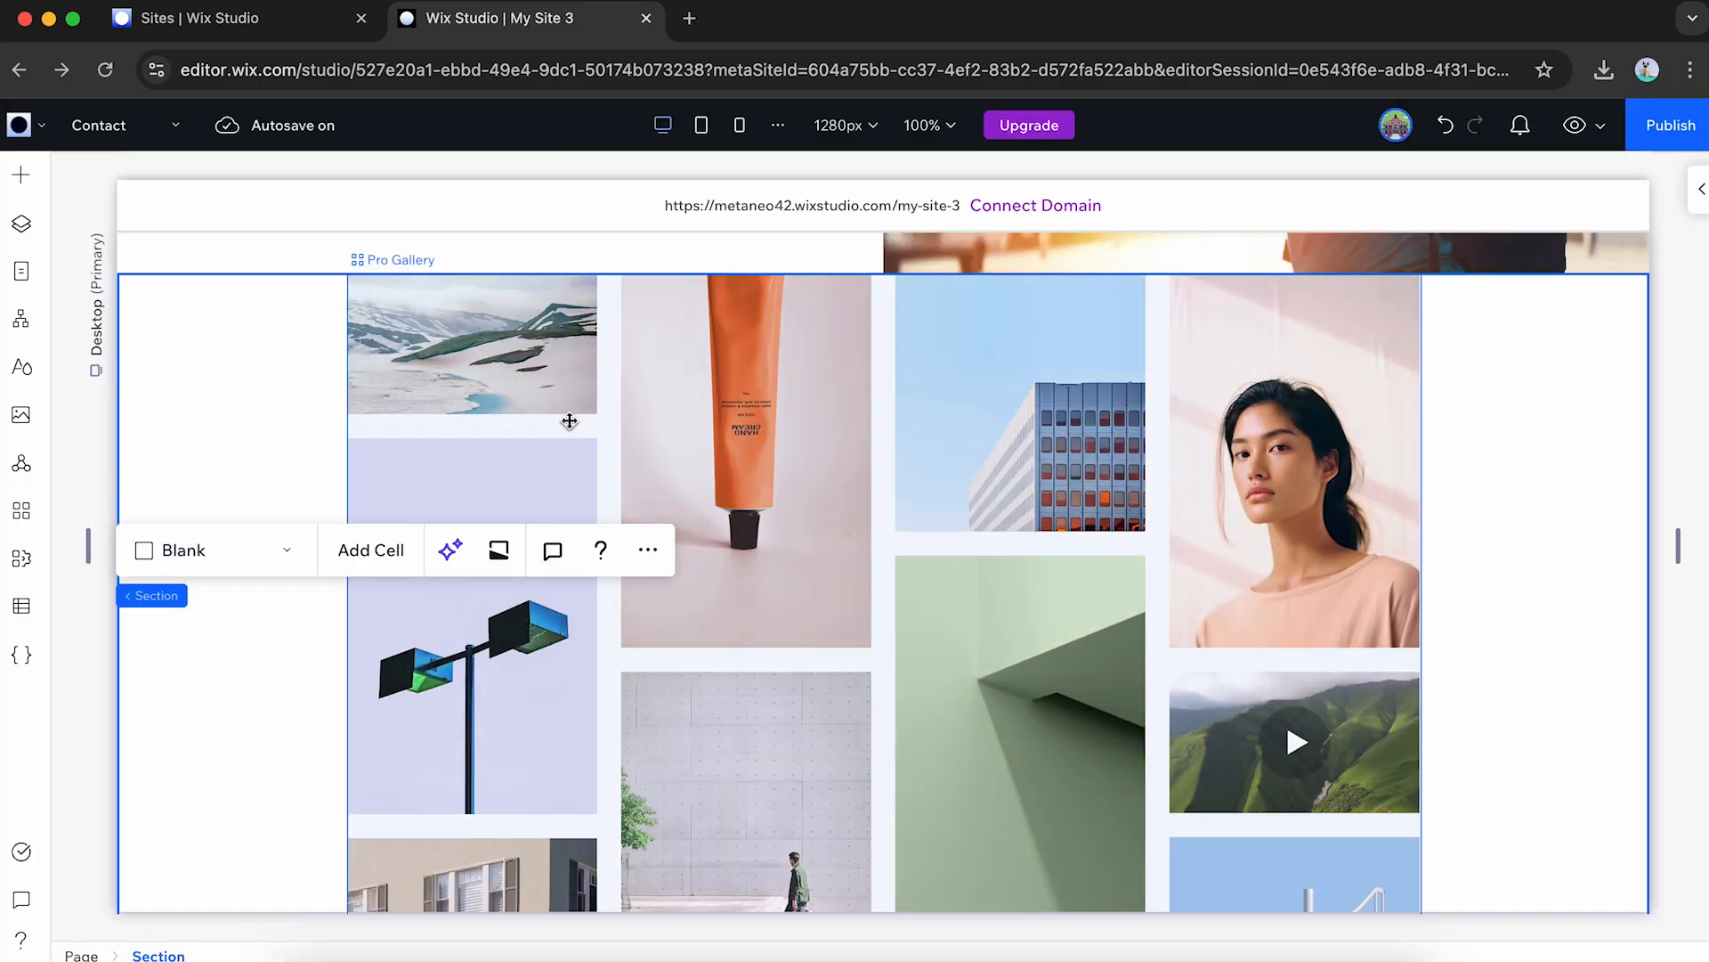
Open the gallery's media organizer and replace the first image with the orange and red Gas Haven building photo from Site Files.
left_click(501, 377)
left_click(537, 312)
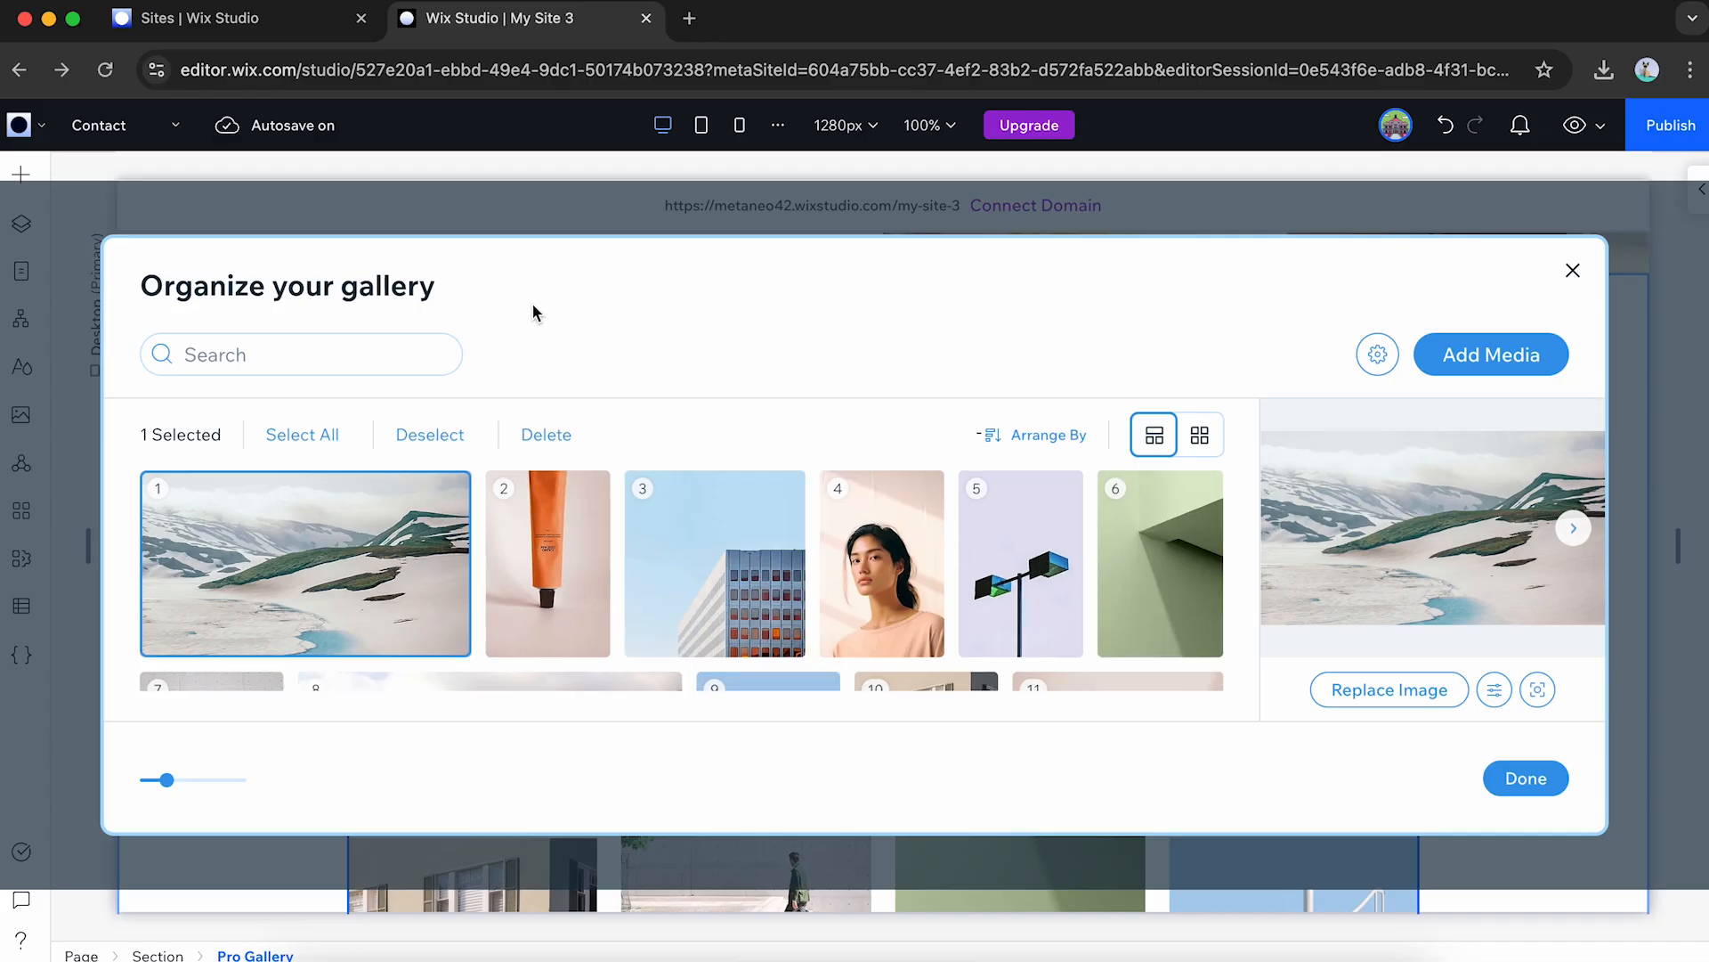
left_click(429, 436)
scroll(568, 498, "down", 3)
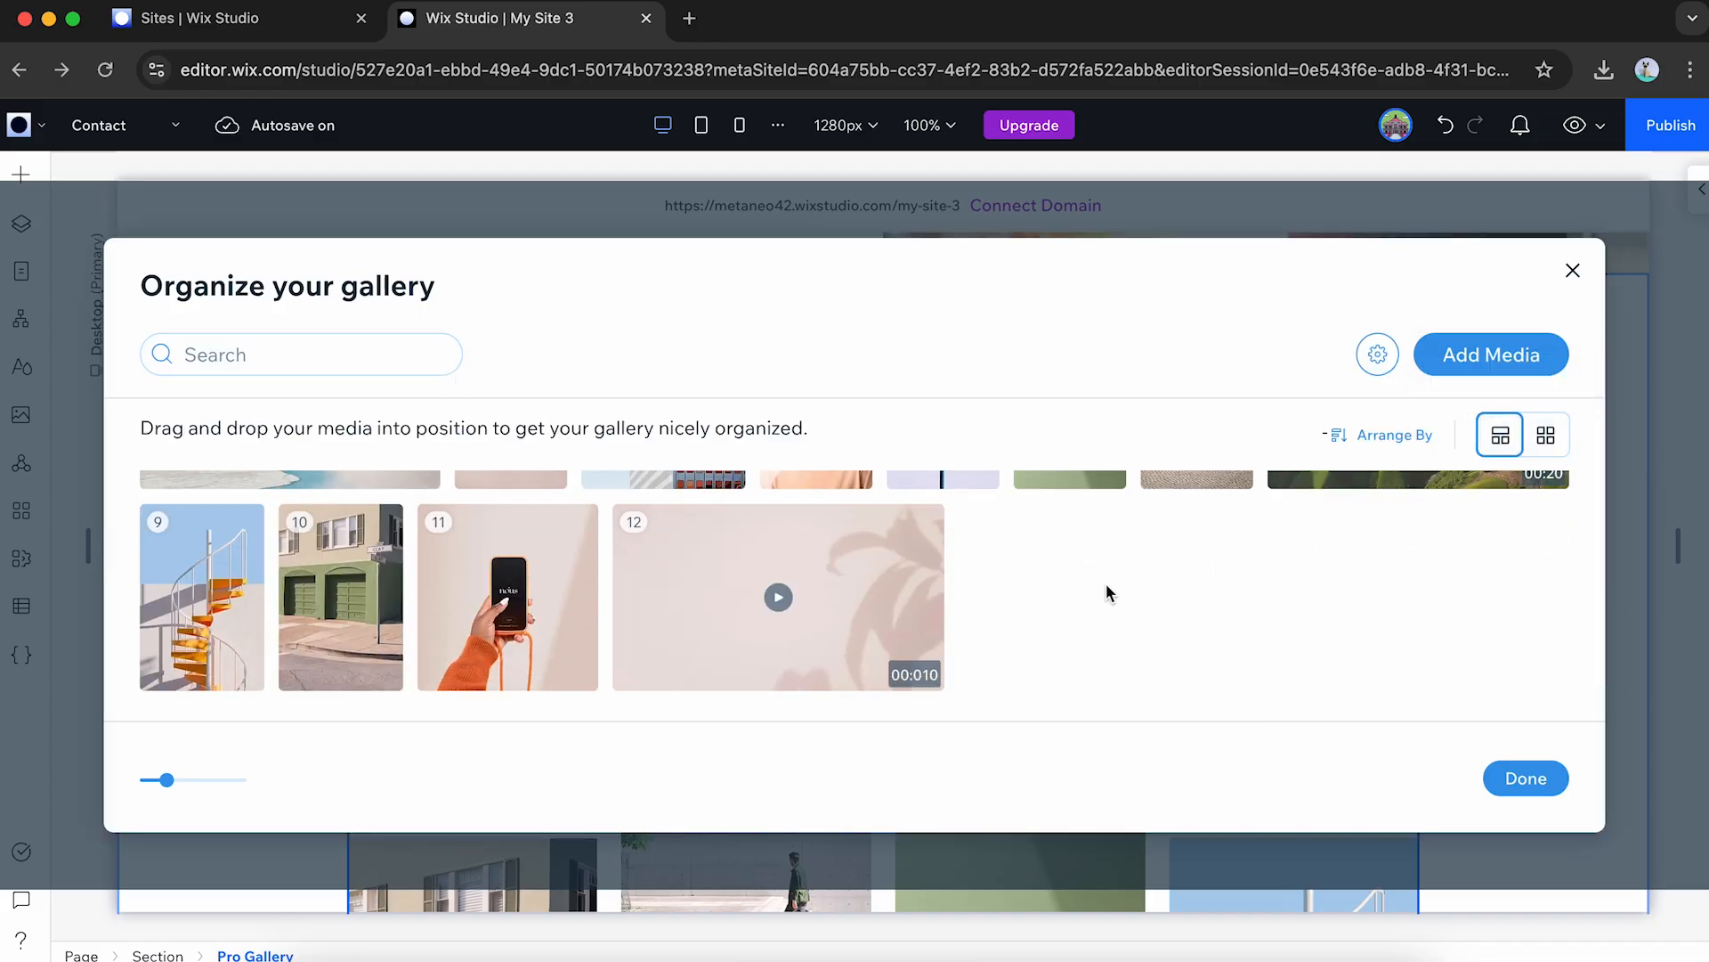
scroll(879, 559, "up", 3)
left_click(348, 552)
left_click(1397, 691)
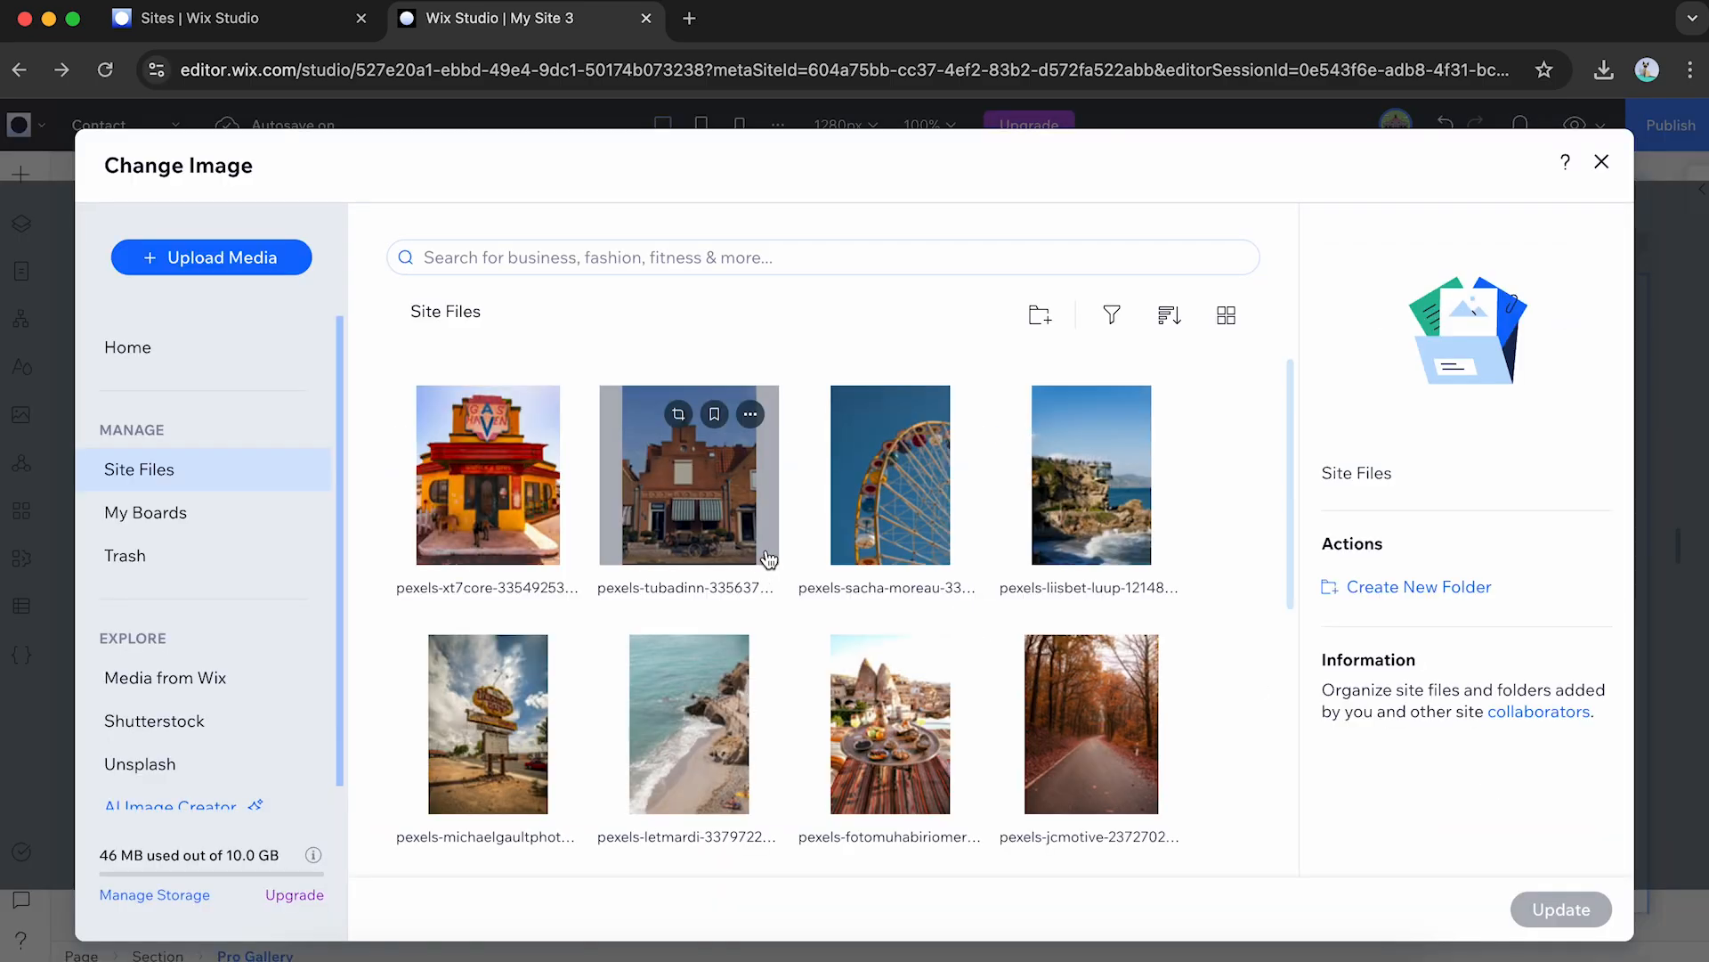
left_click(555, 511)
left_click(1561, 918)
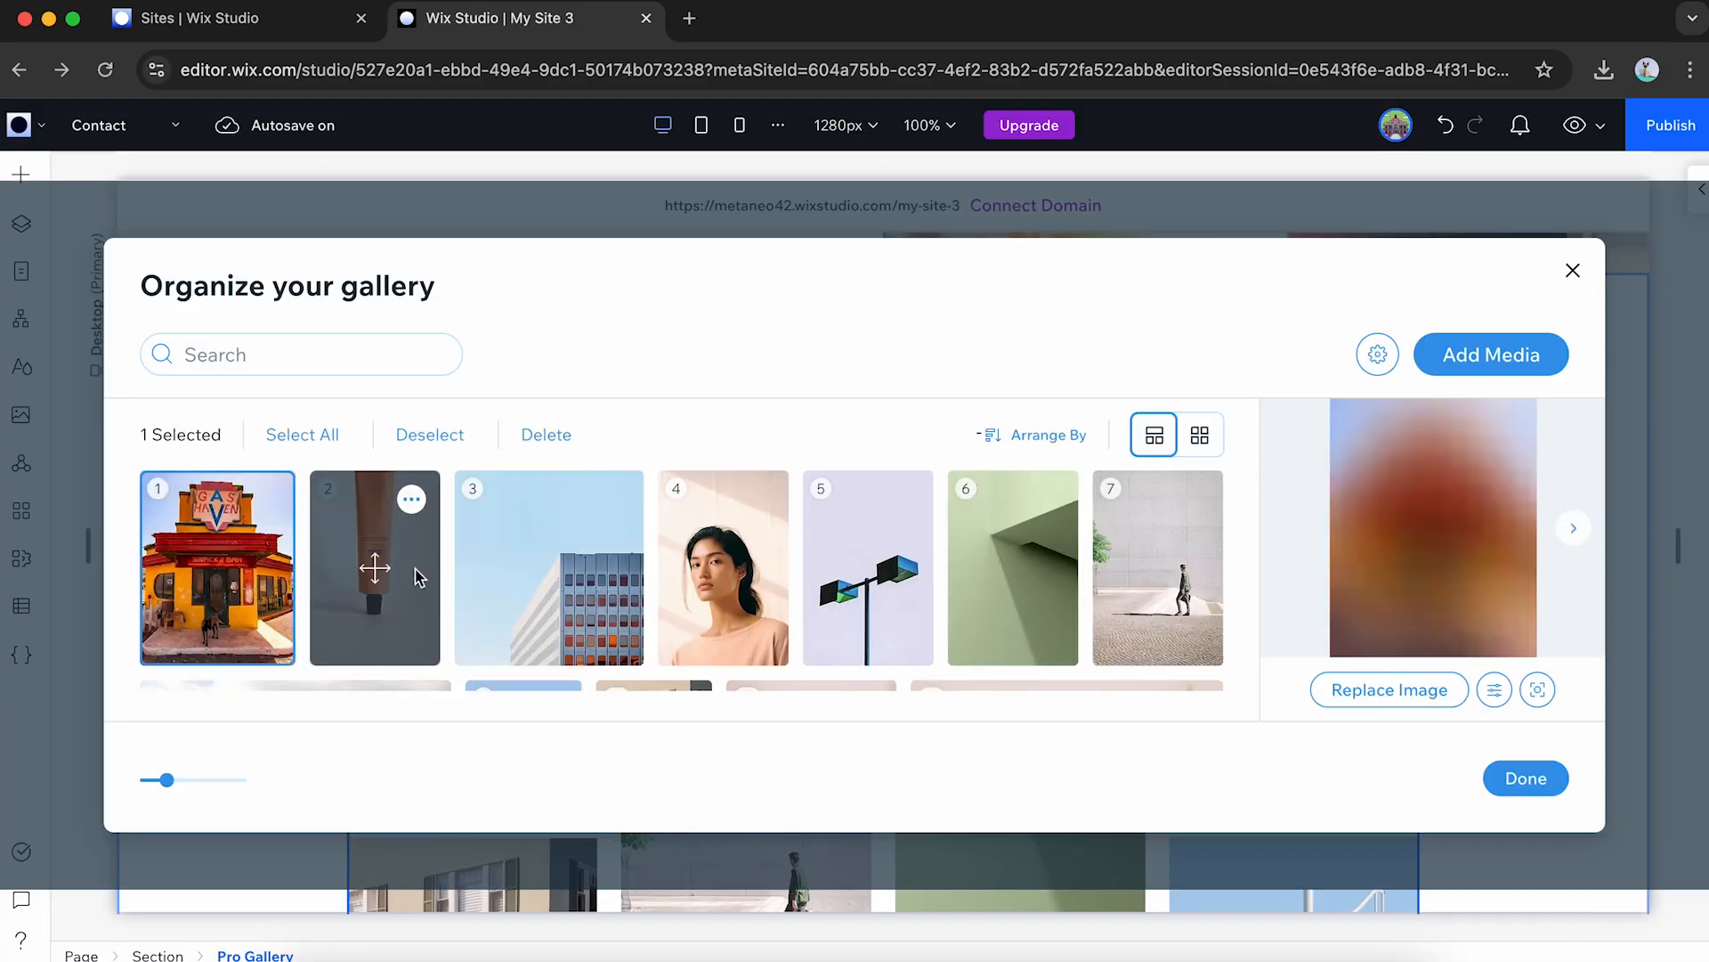
Replace the second gallery image with the brick gabled building photo and the third with the Ferris wheel photo.
left_click(1390, 690)
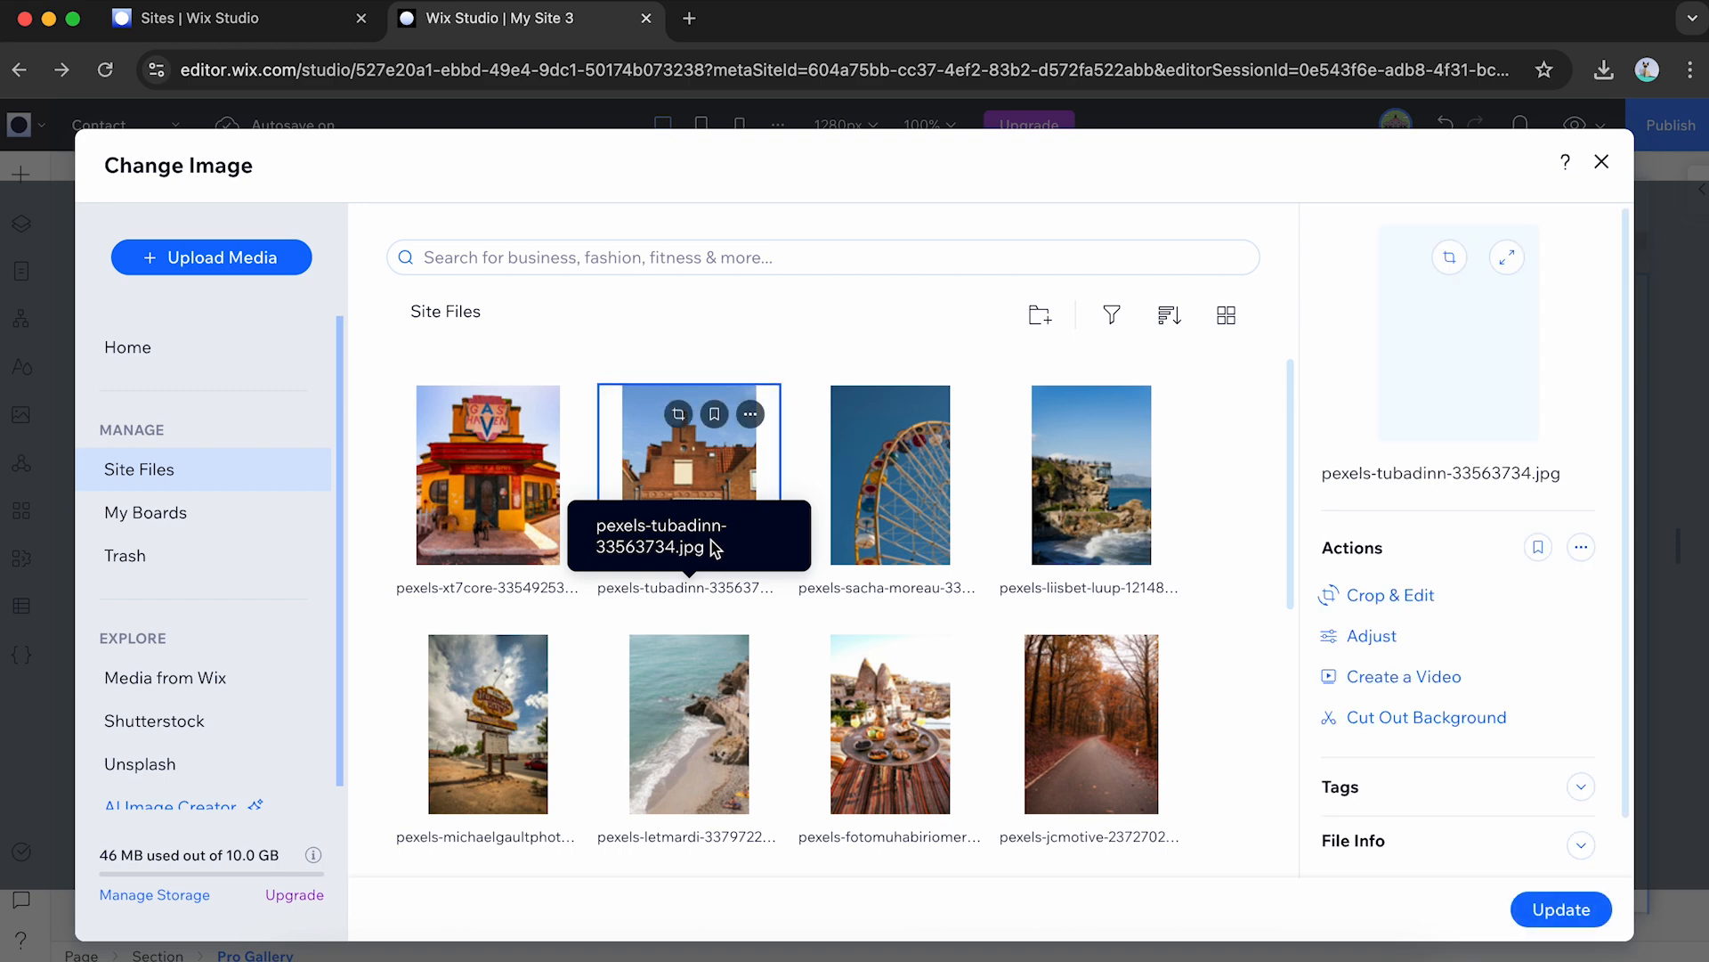
left_click(1555, 913)
left_click(557, 568)
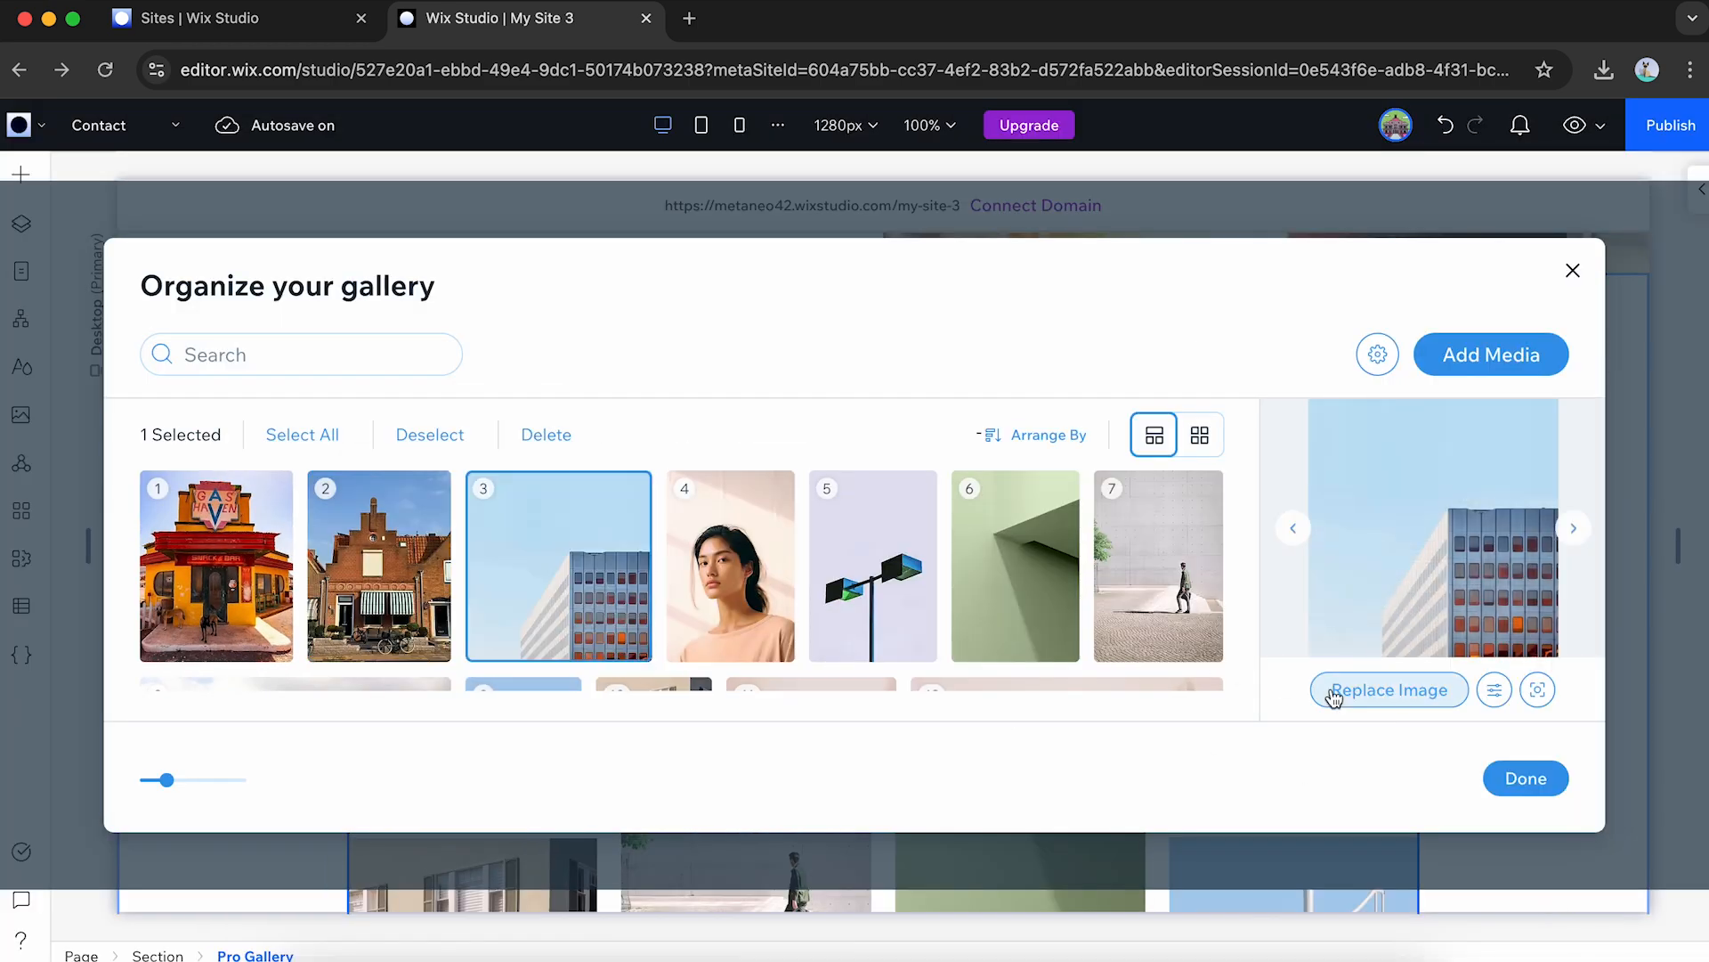
left_click(1334, 695)
left_click(891, 472)
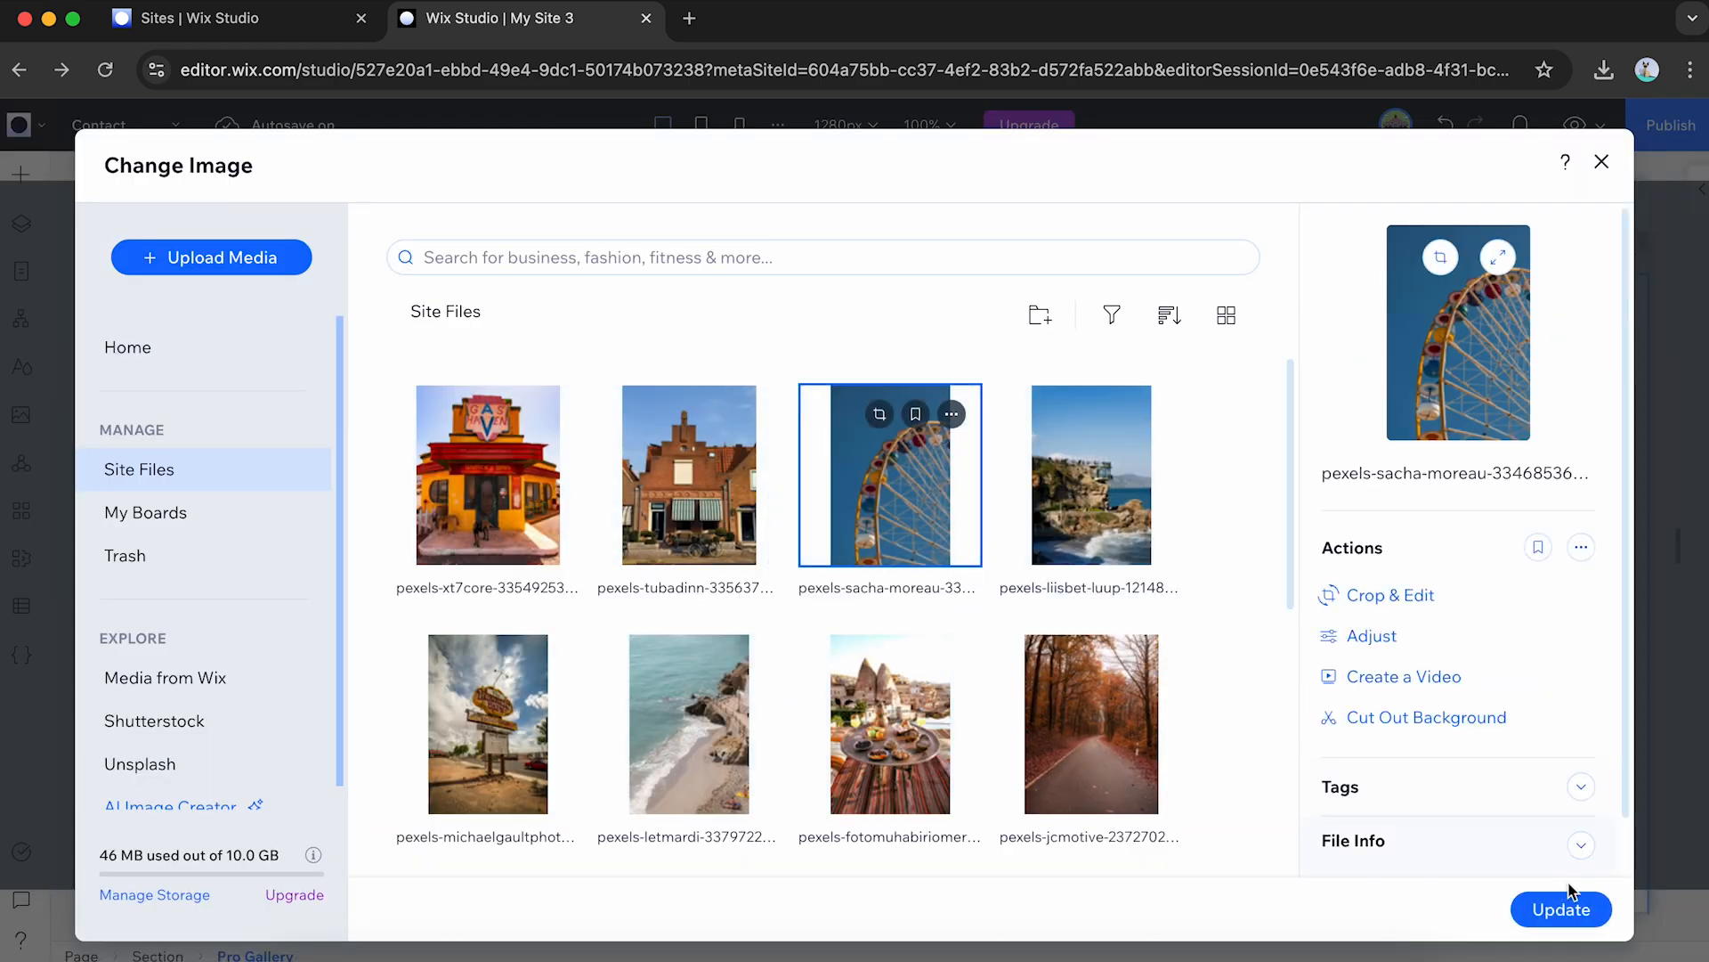
left_click(1561, 909)
Replace the fourth gallery image, the woman's portrait, with the rocky seaside cliff photo from Site Files.
left_click(757, 574)
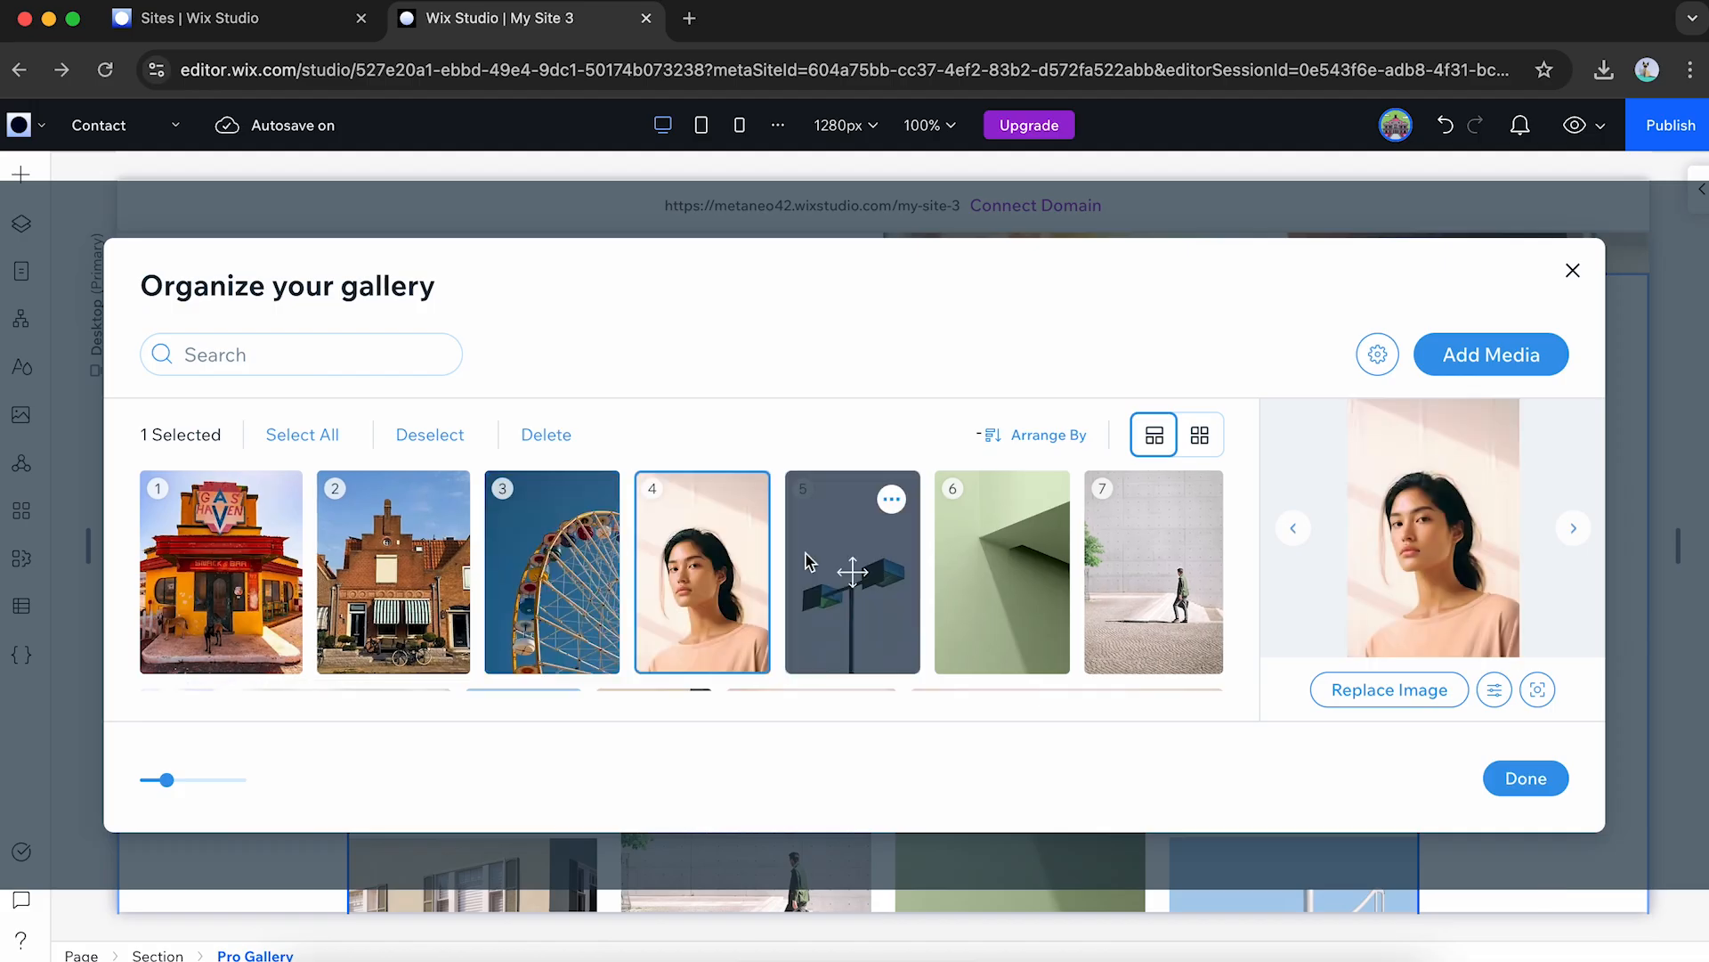
left_click(1414, 708)
left_click(1095, 468)
left_click(1526, 893)
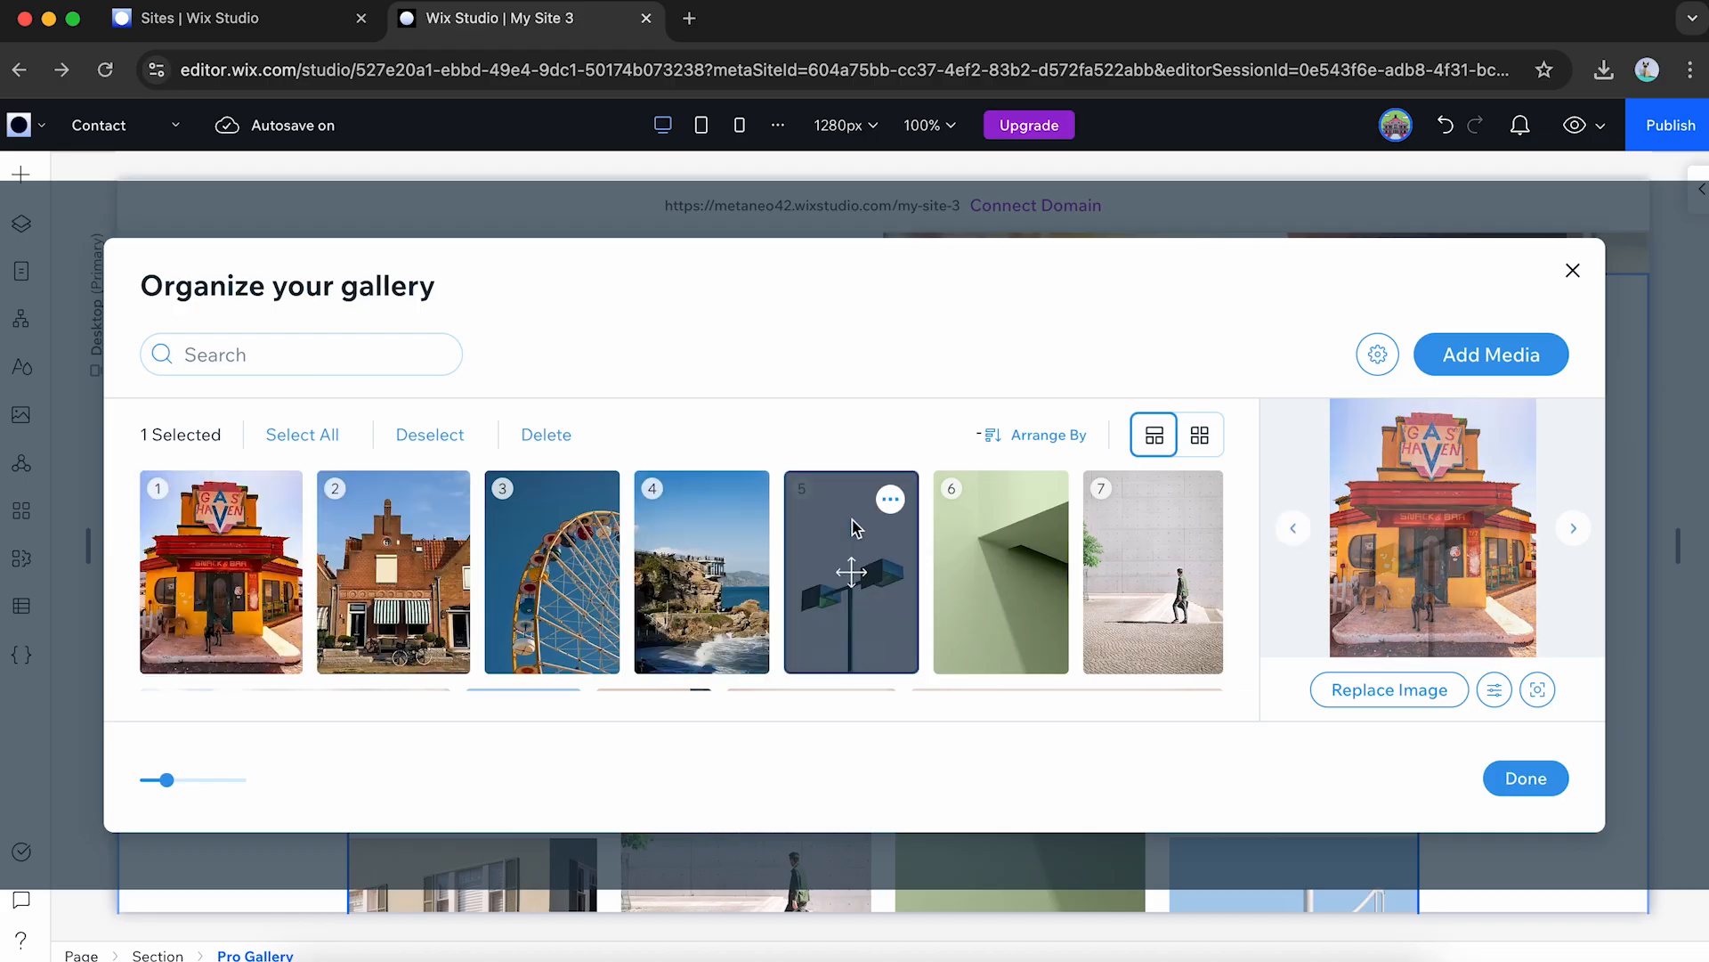
Delete all remaining sample media after the fourth image from the gallery, and finish organizing it.
left_click(561, 441)
left_click(784, 548)
left_click(553, 434)
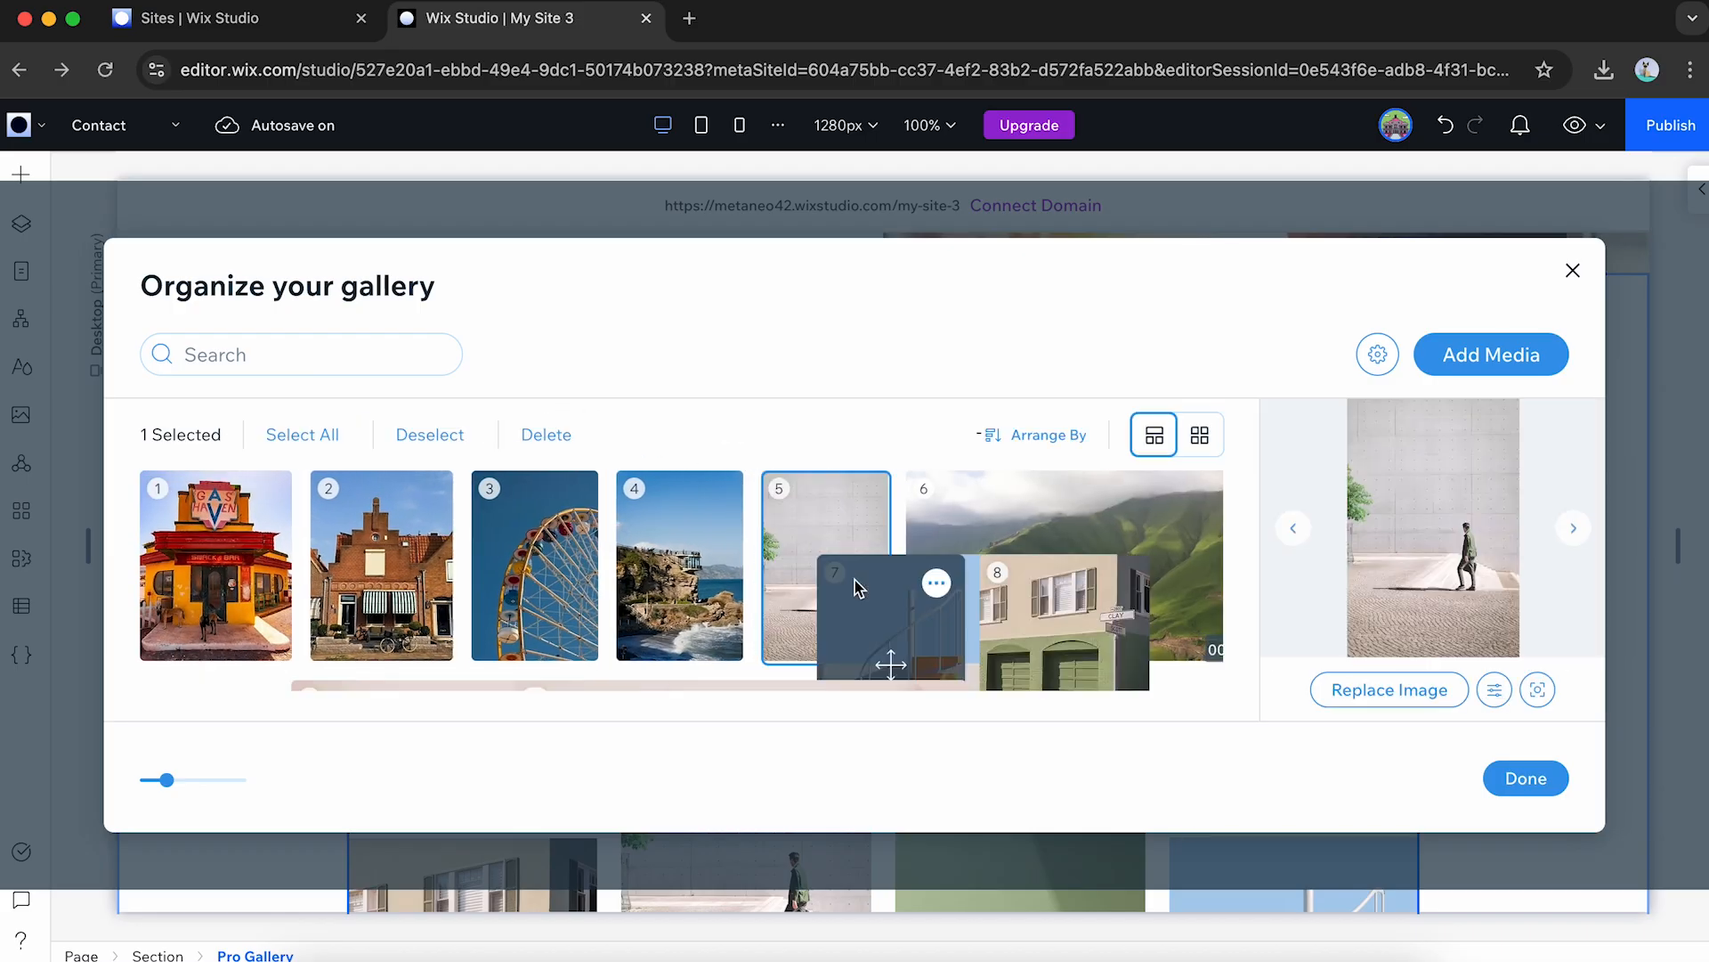
left_click(767, 521)
left_click(561, 432)
left_click(801, 547)
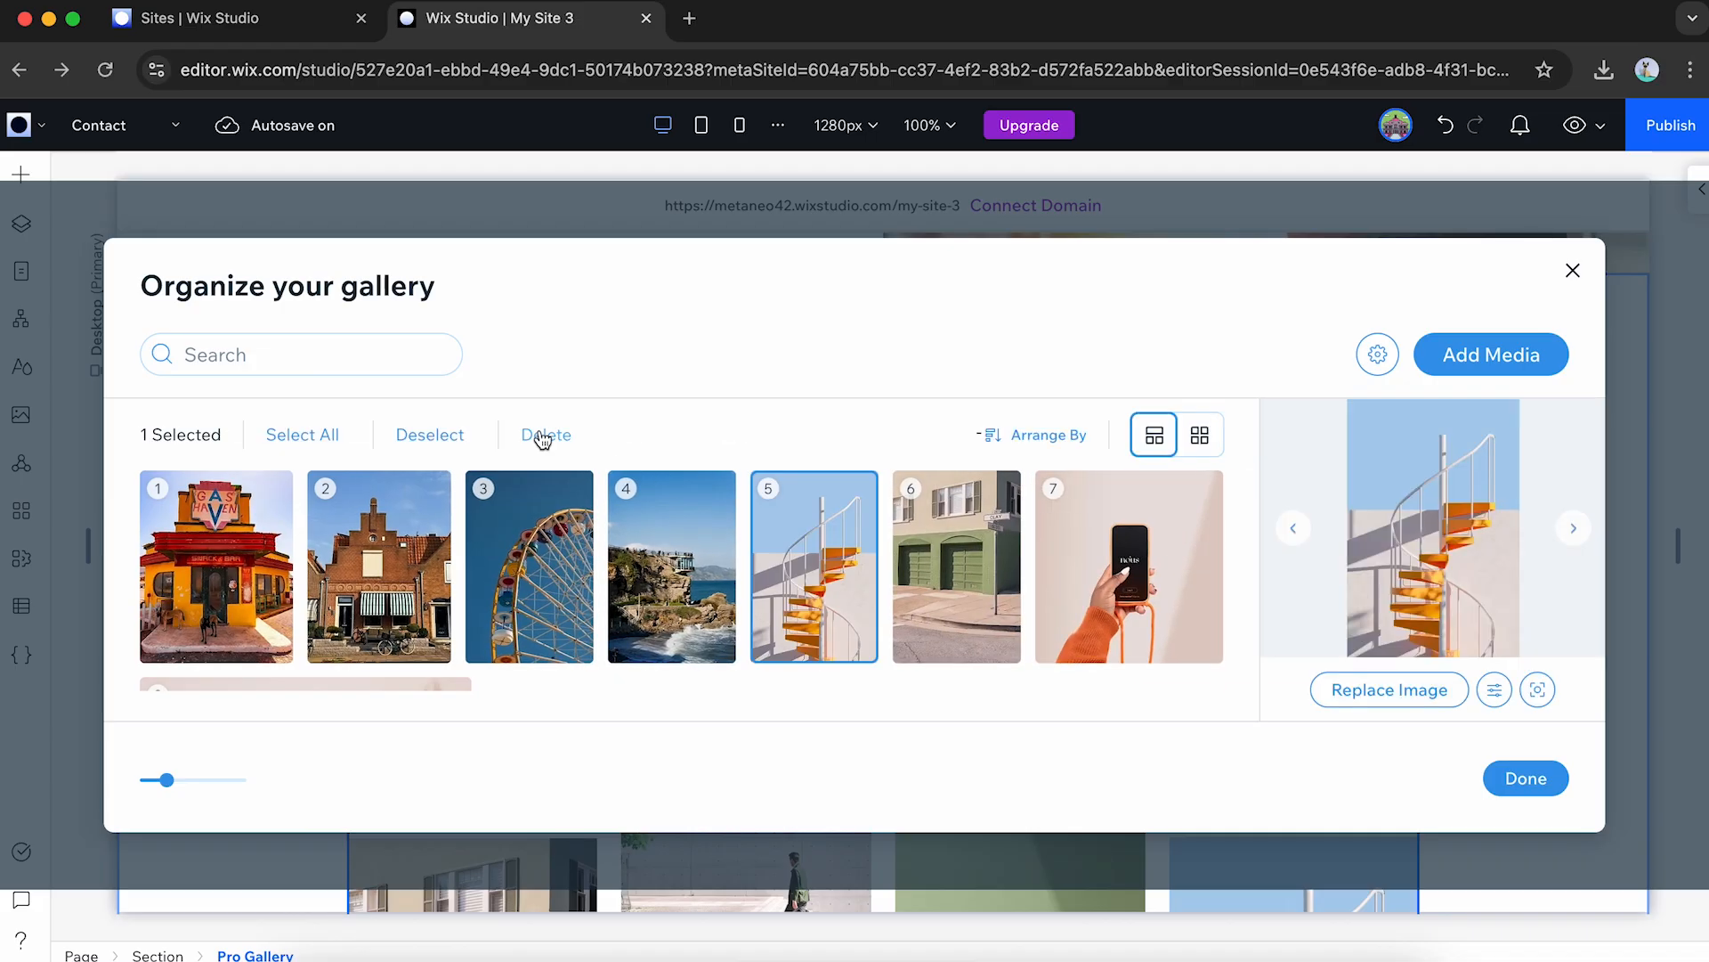
left_click(549, 435)
left_click(802, 547)
left_click(561, 432)
left_click(903, 530)
left_click(562, 434)
left_click(801, 540)
left_click(562, 434)
left_click(1524, 778)
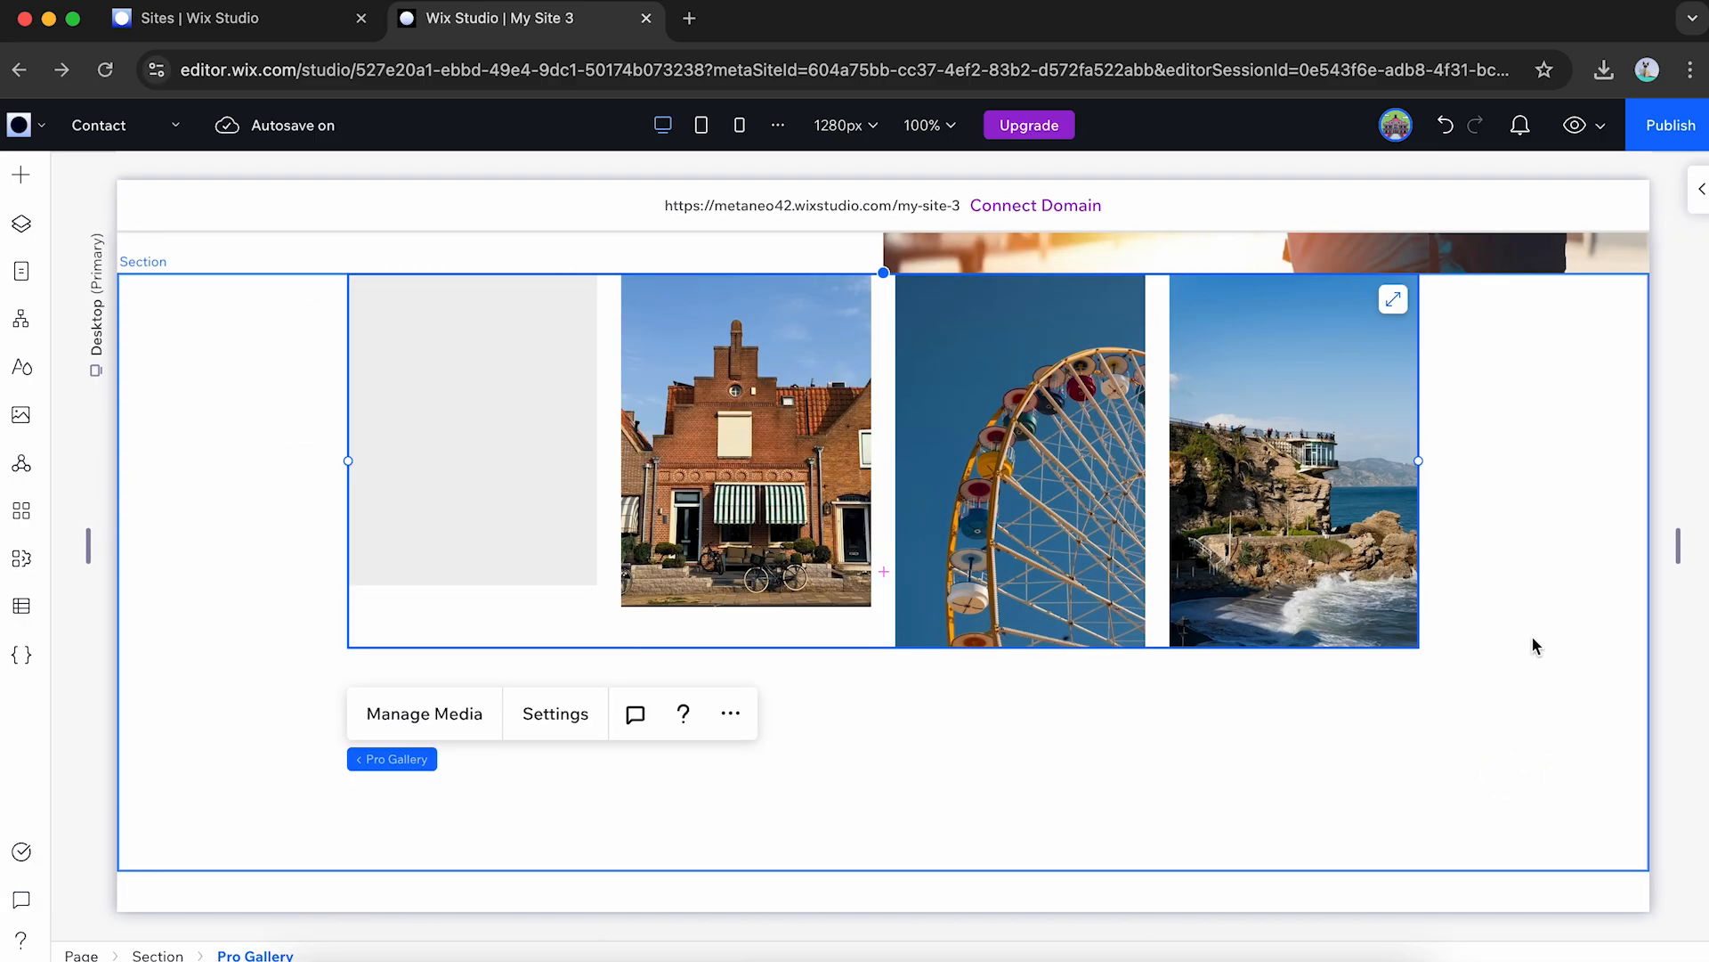
Move the gallery about 57 px below its section's top edge, widen it to about 974 px, and center it horizontally.
scroll(1534, 644, "up", 1)
left_click_drag(803, 518, 803, 587)
left_click(249, 554)
left_click(372, 783)
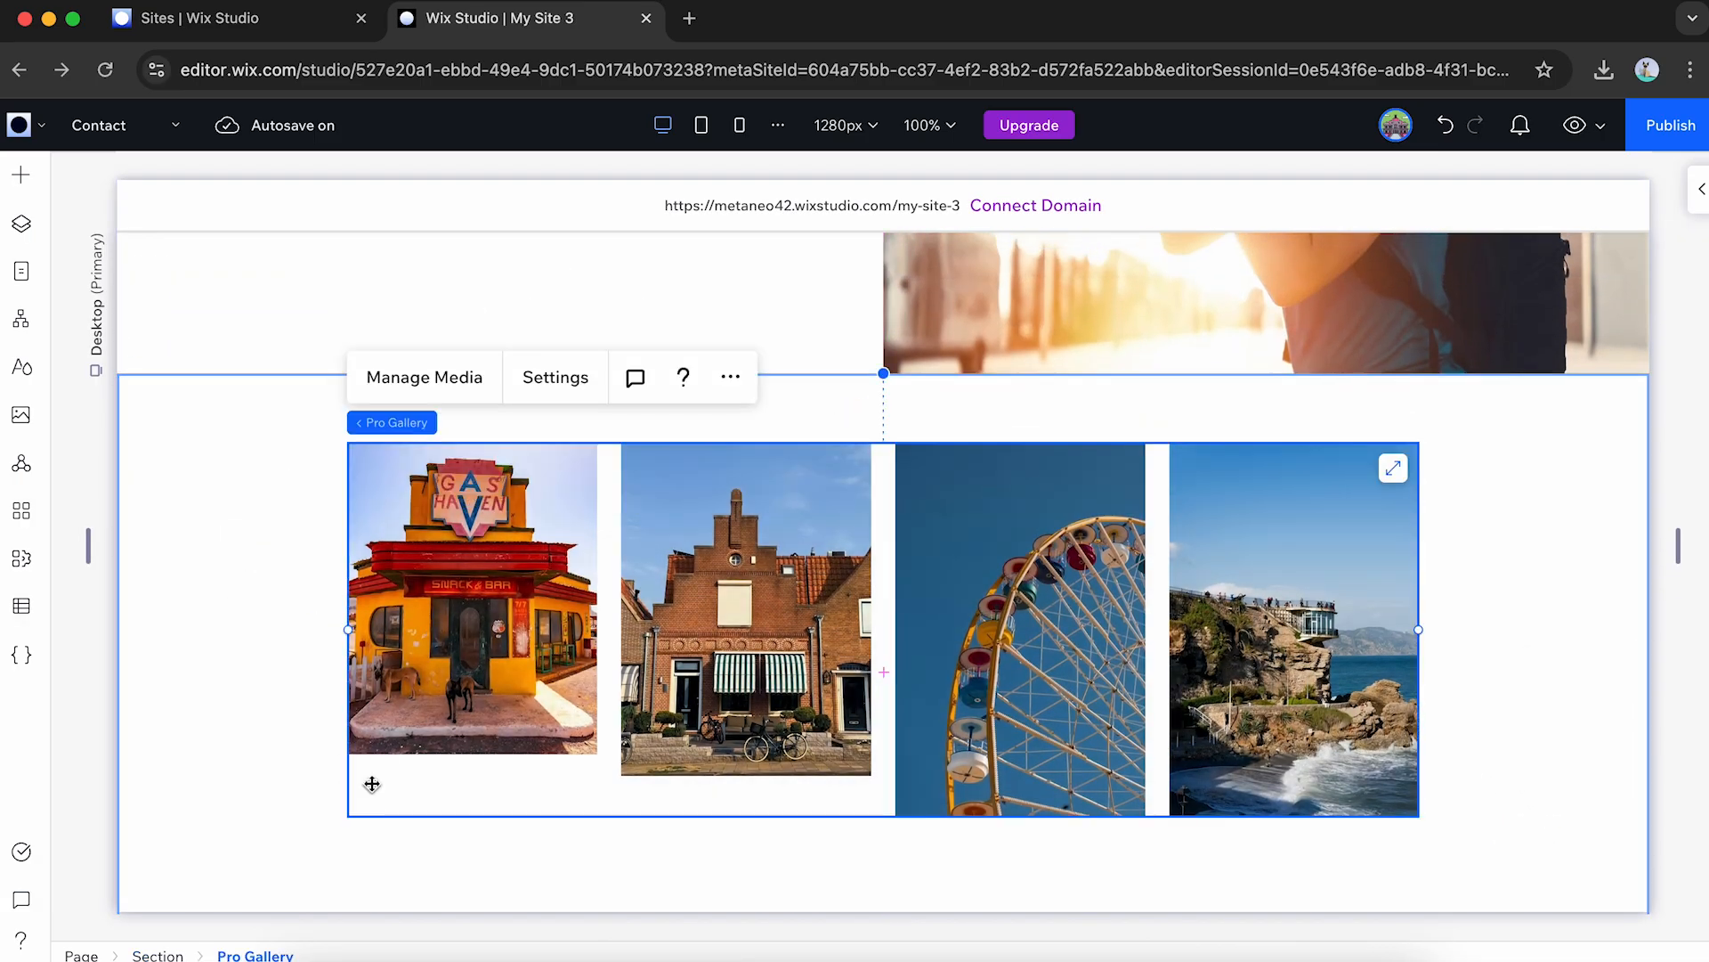
left_click_drag(348, 629, 252, 630)
left_click_drag(726, 657, 775, 656)
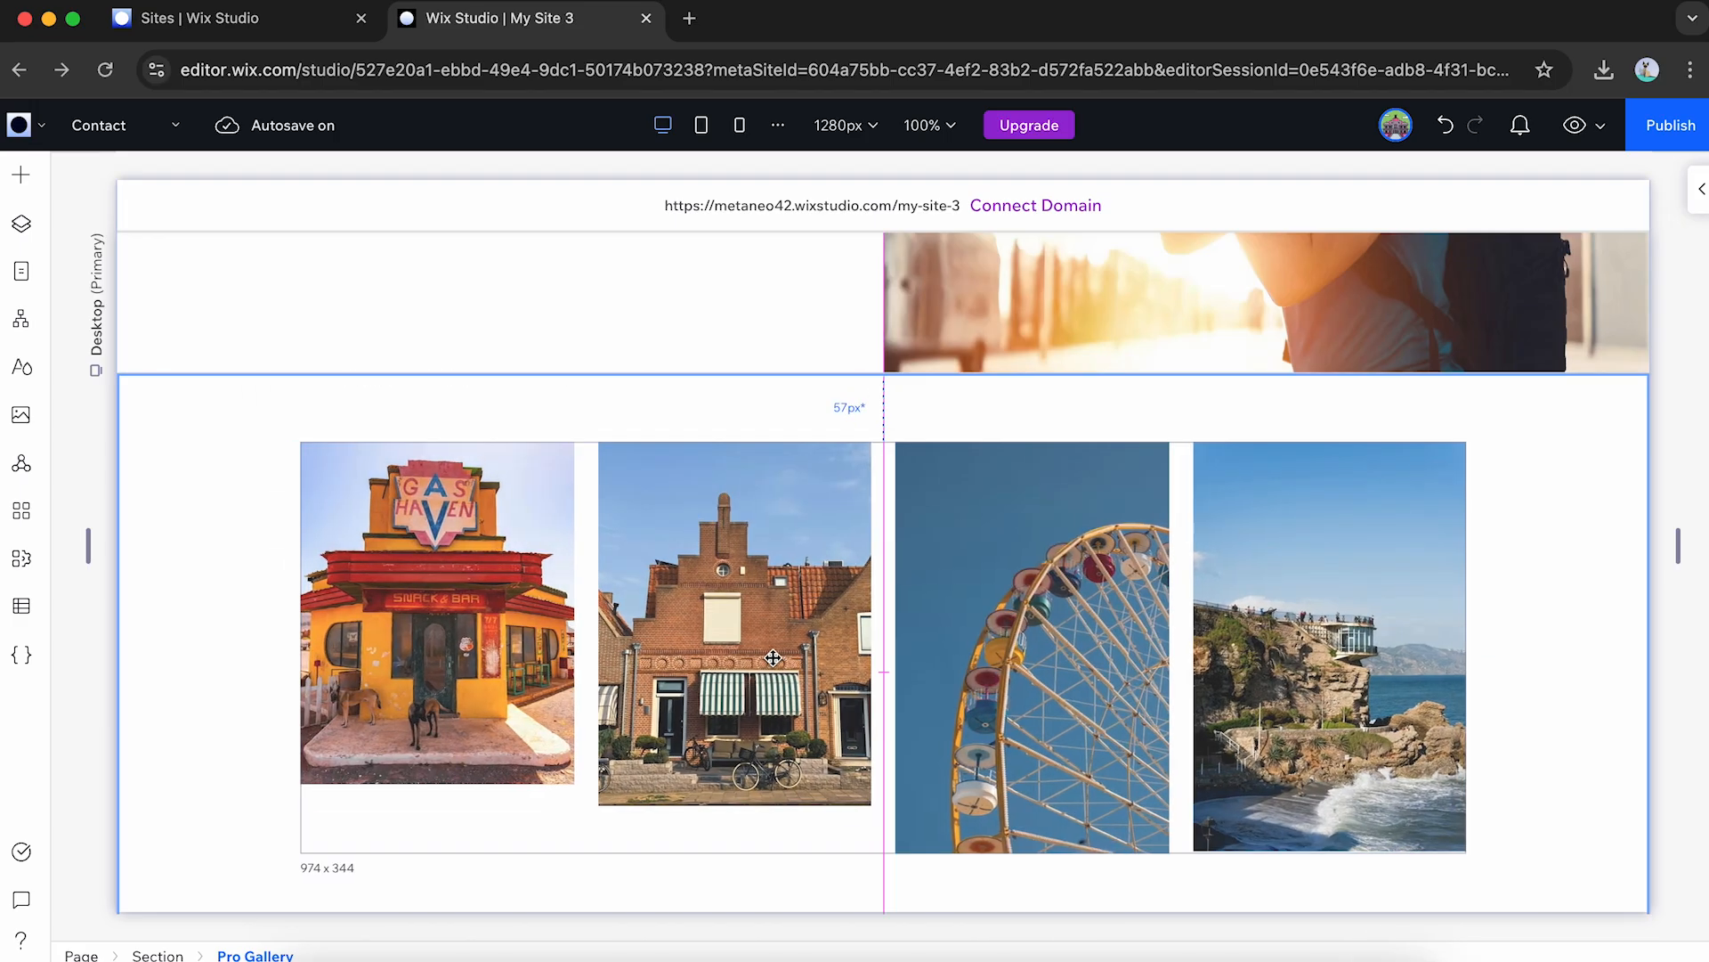
left_click(231, 616)
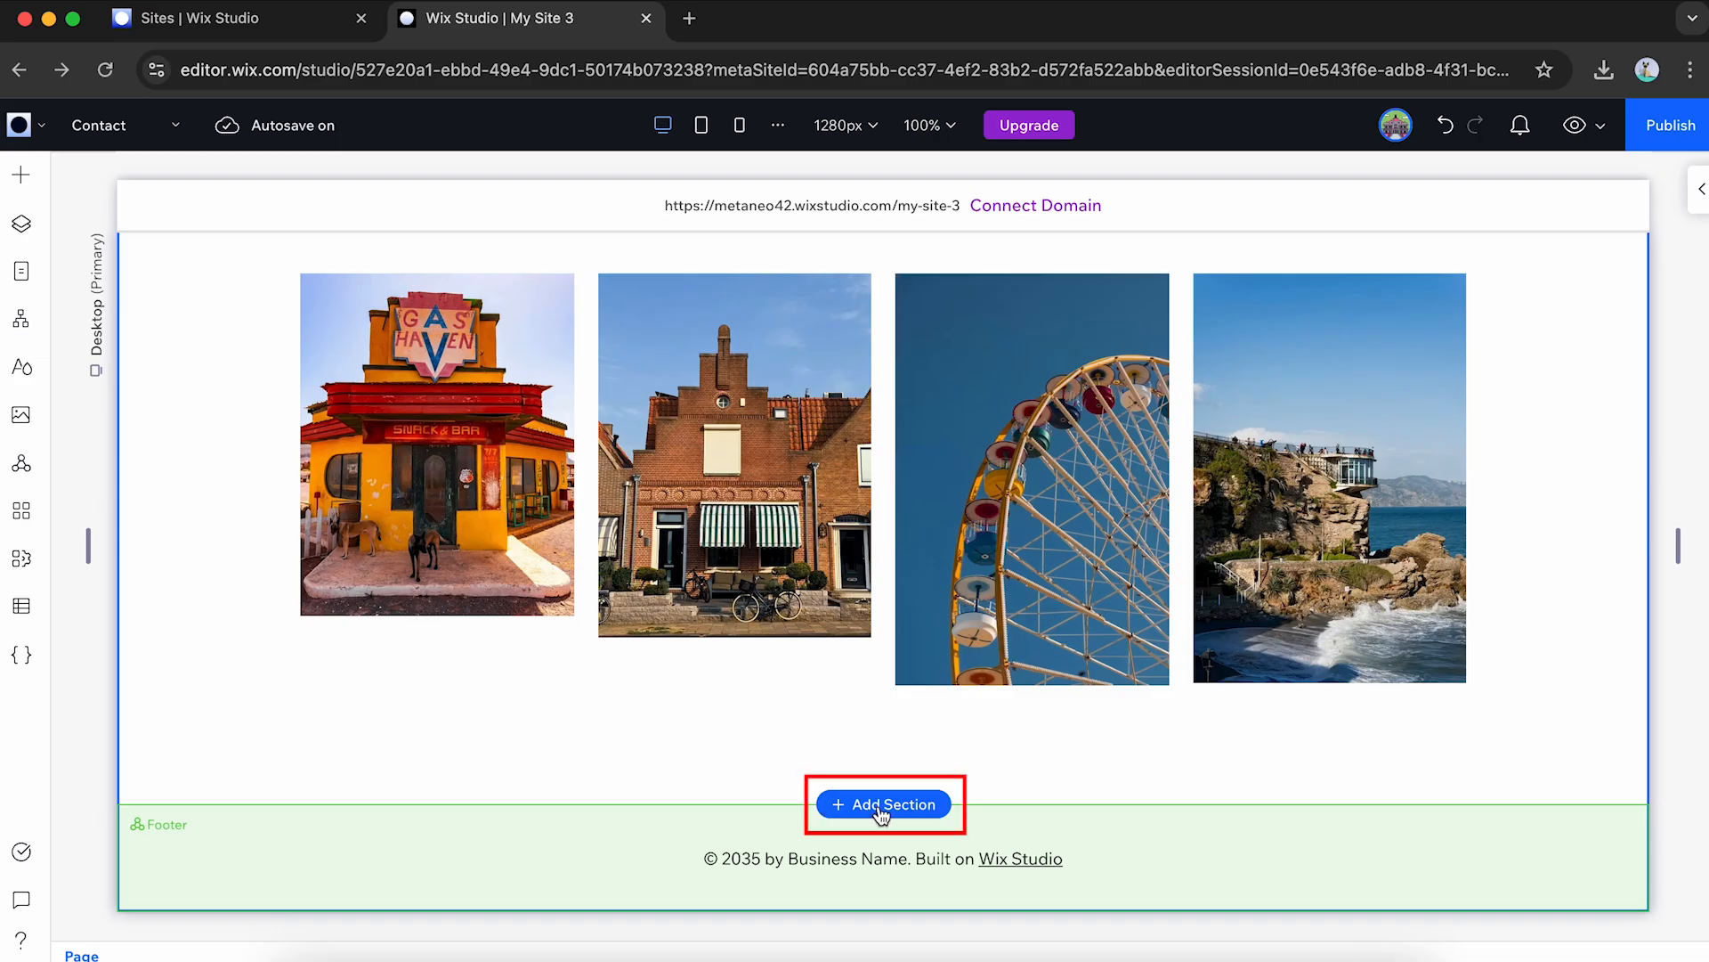
Add a blank section between the gallery section and the footer, and set its background color to #D0D040.
left_click(879, 806)
left_click(1693, 203)
left_click(1451, 677)
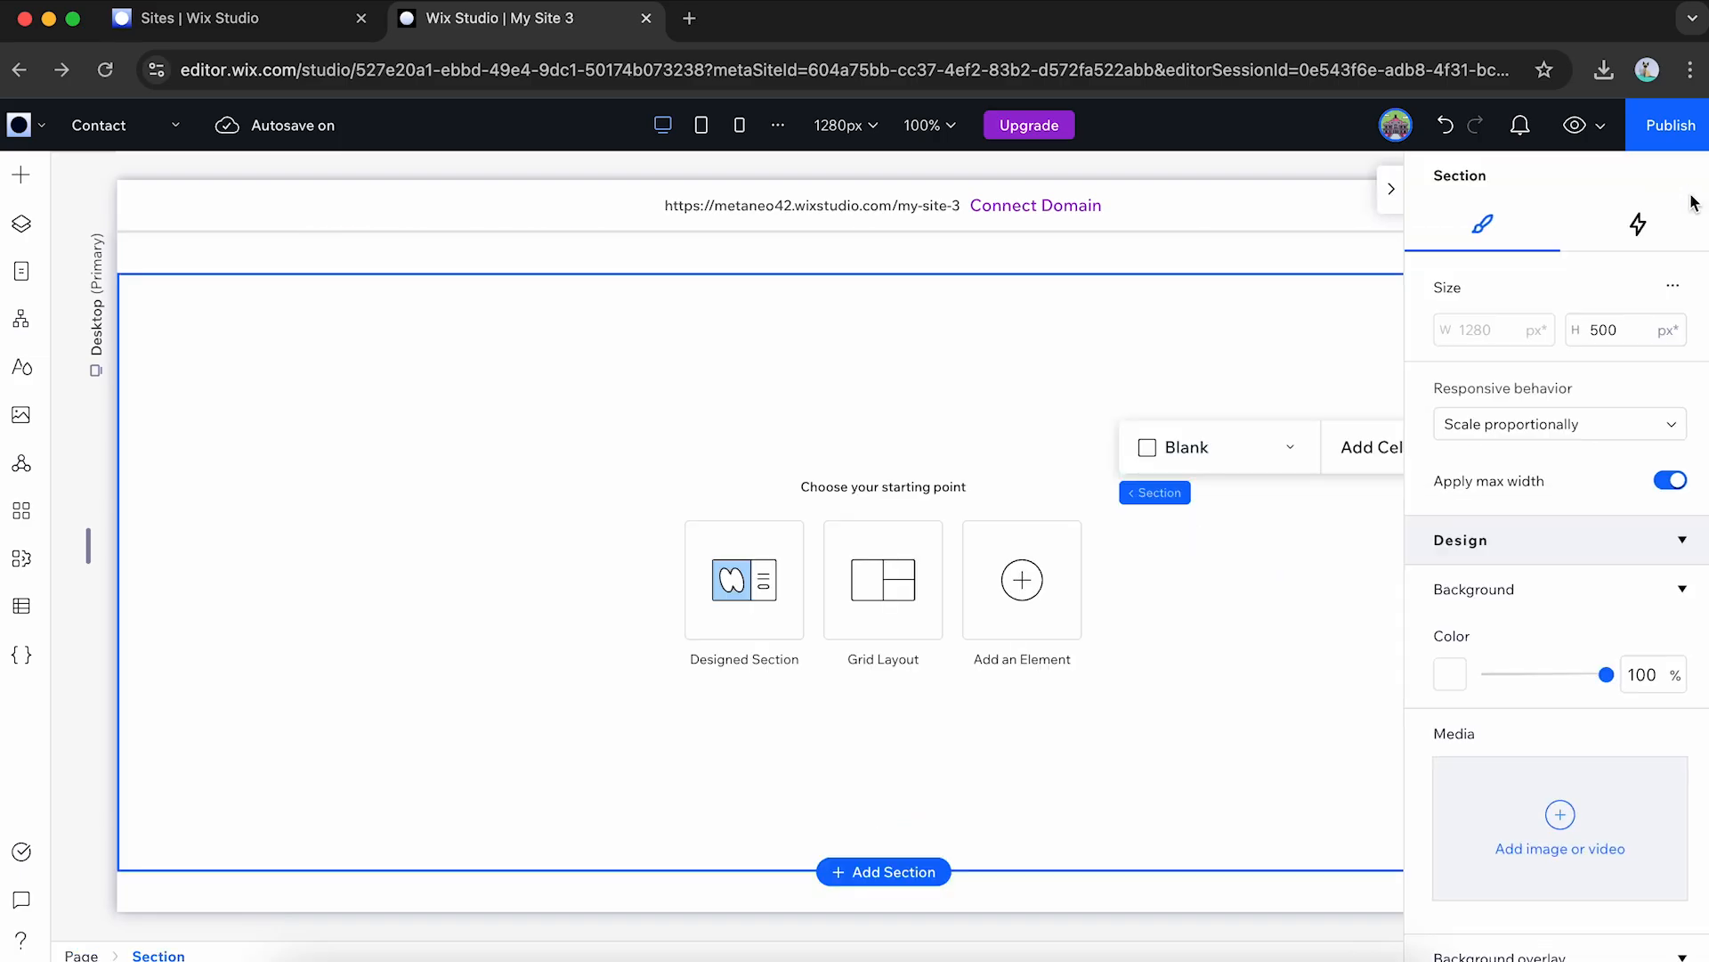
left_click(1672, 823)
left_click(1594, 860)
type("#D0D040")
left_click(1656, 928)
left_click(1679, 530)
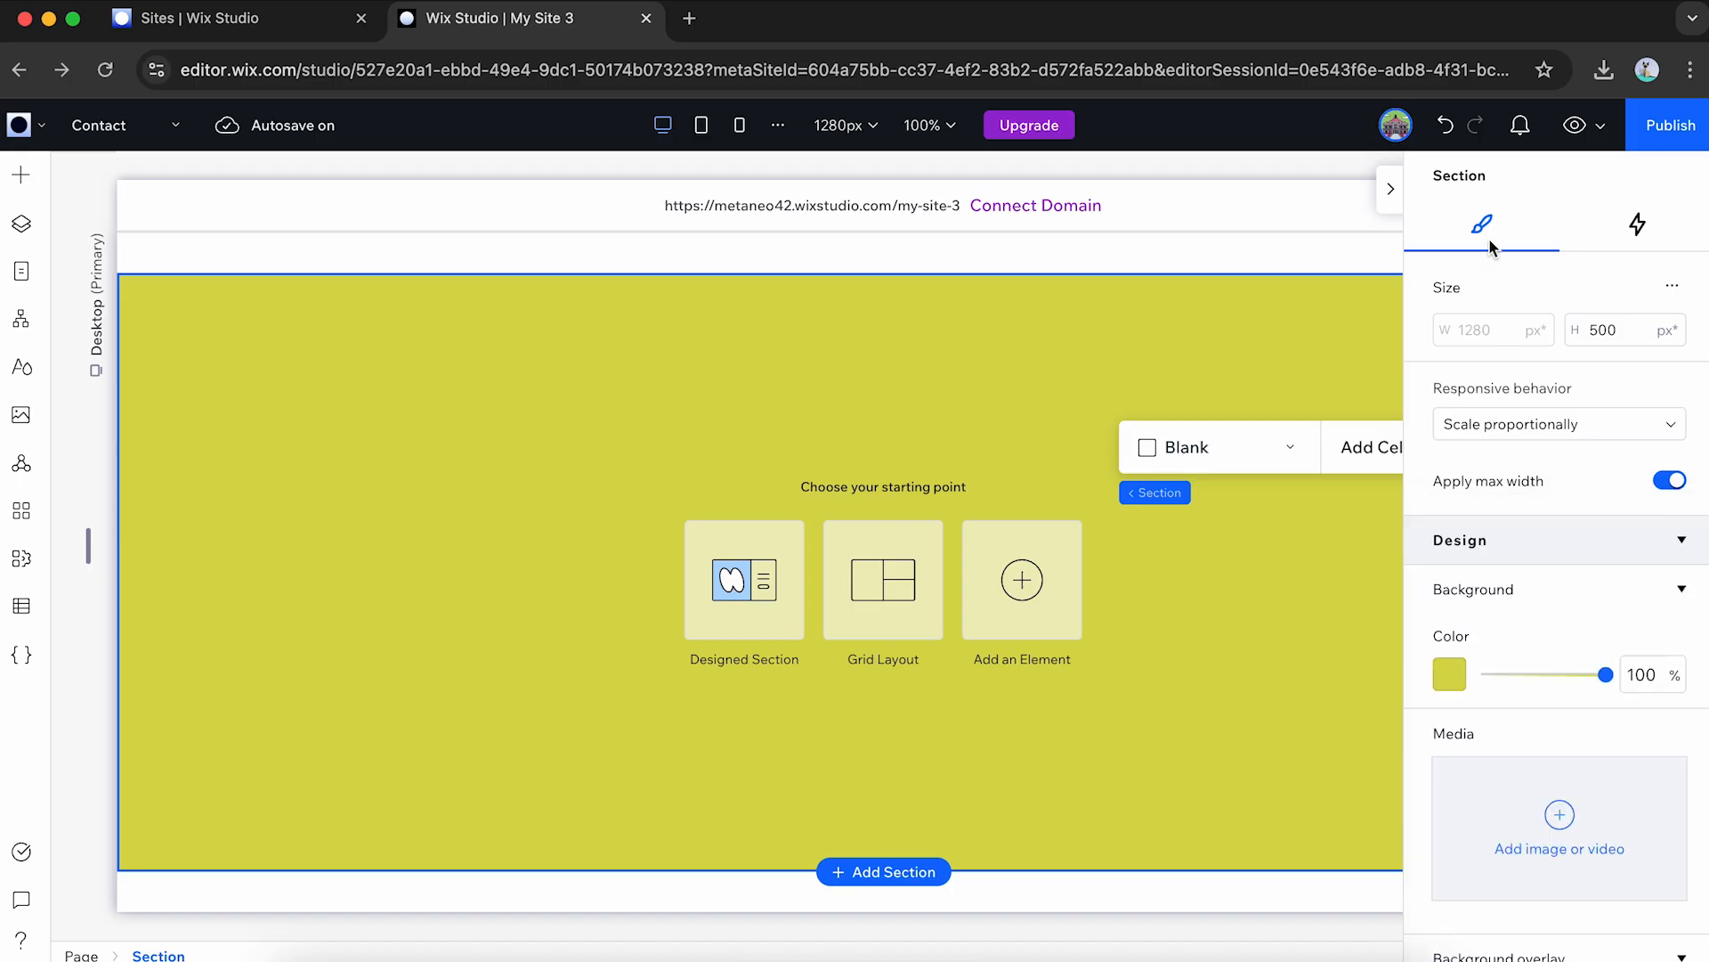
Place a Heading 2 reading "Ready to Work Together?" in the yellow-green section, at about X 340, Y 63 px.
left_click(1391, 188)
left_click(1002, 593)
left_click(105, 566)
left_click_drag(634, 318, 881, 531)
double_click(881, 531)
type("Ready to Work To")
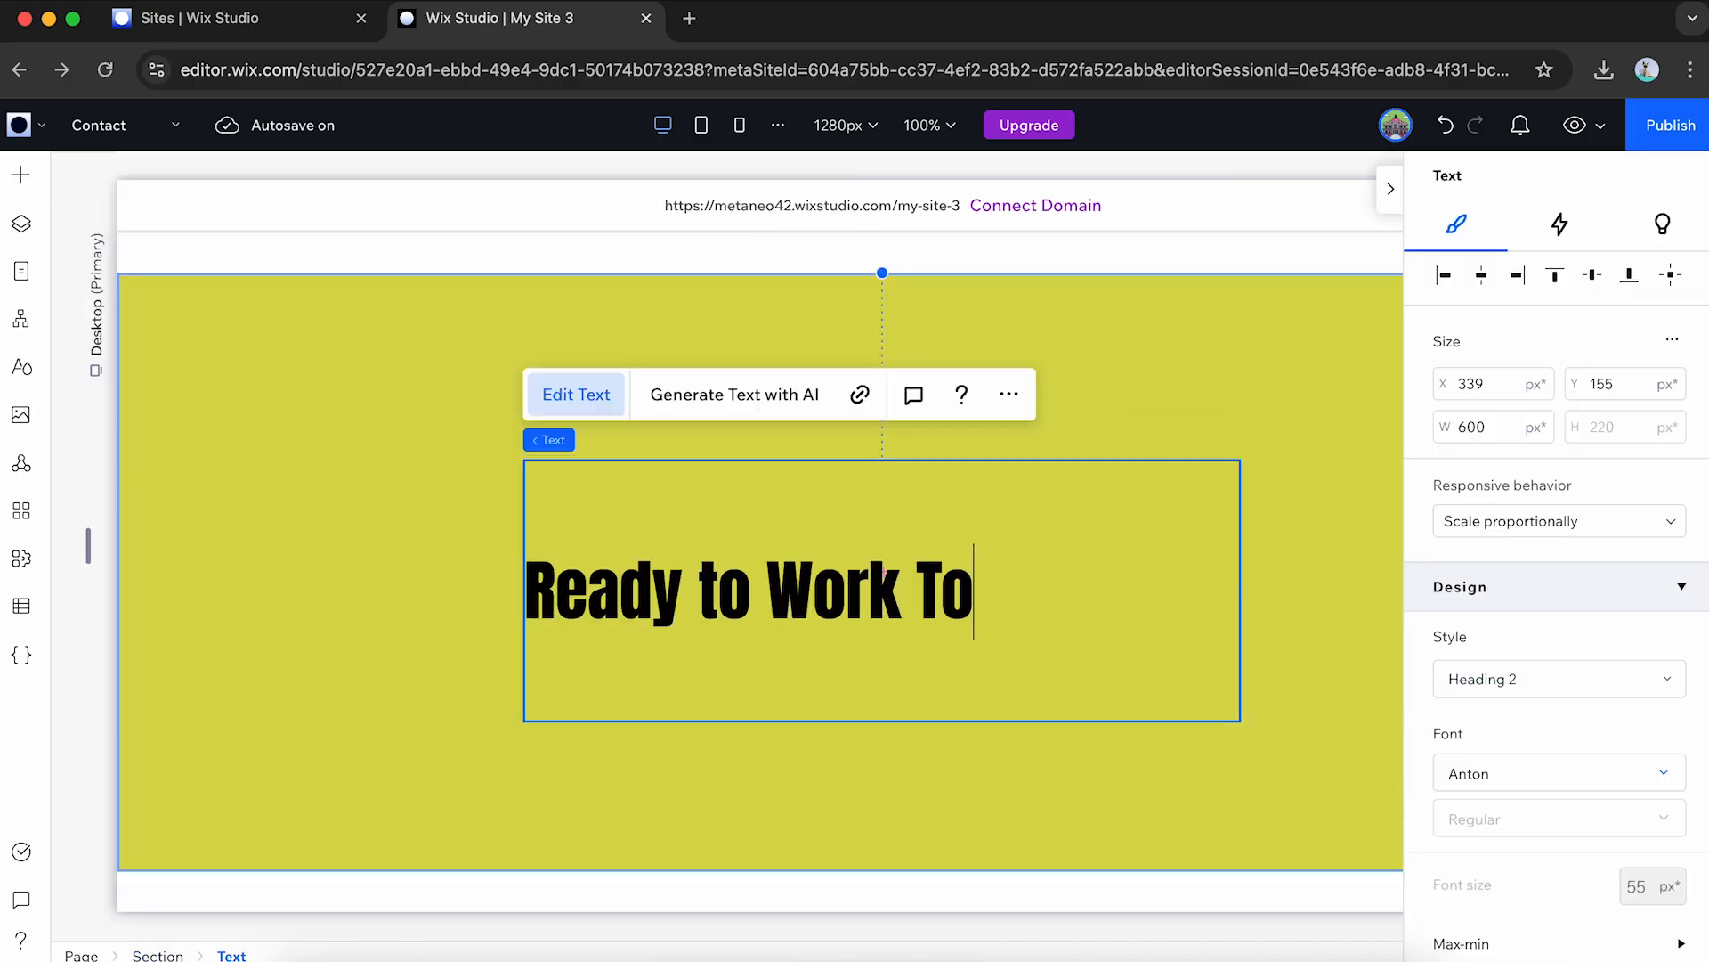
left_click(401, 554)
left_click_drag(797, 604, 820, 495)
Add a button at about X 521, Y 223 px below the heading, label it "Get in Touch", and link it to a site page.
left_click(21, 175)
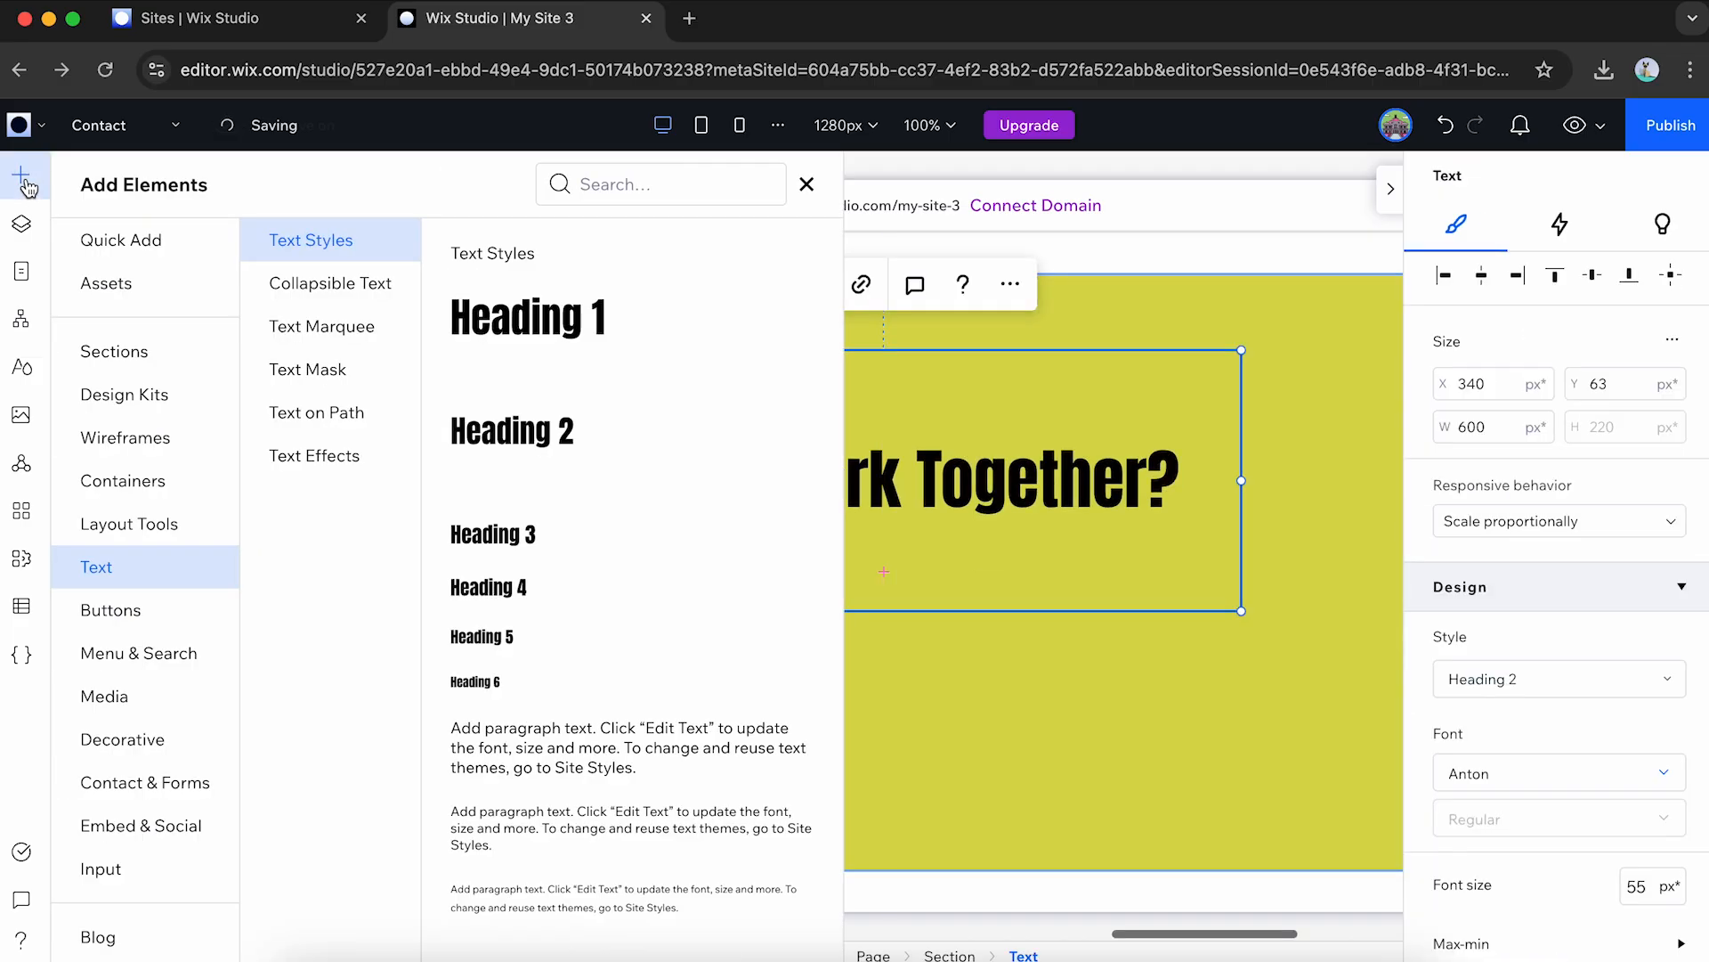
left_click(105, 241)
left_click_drag(329, 374, 825, 567)
left_click(810, 483)
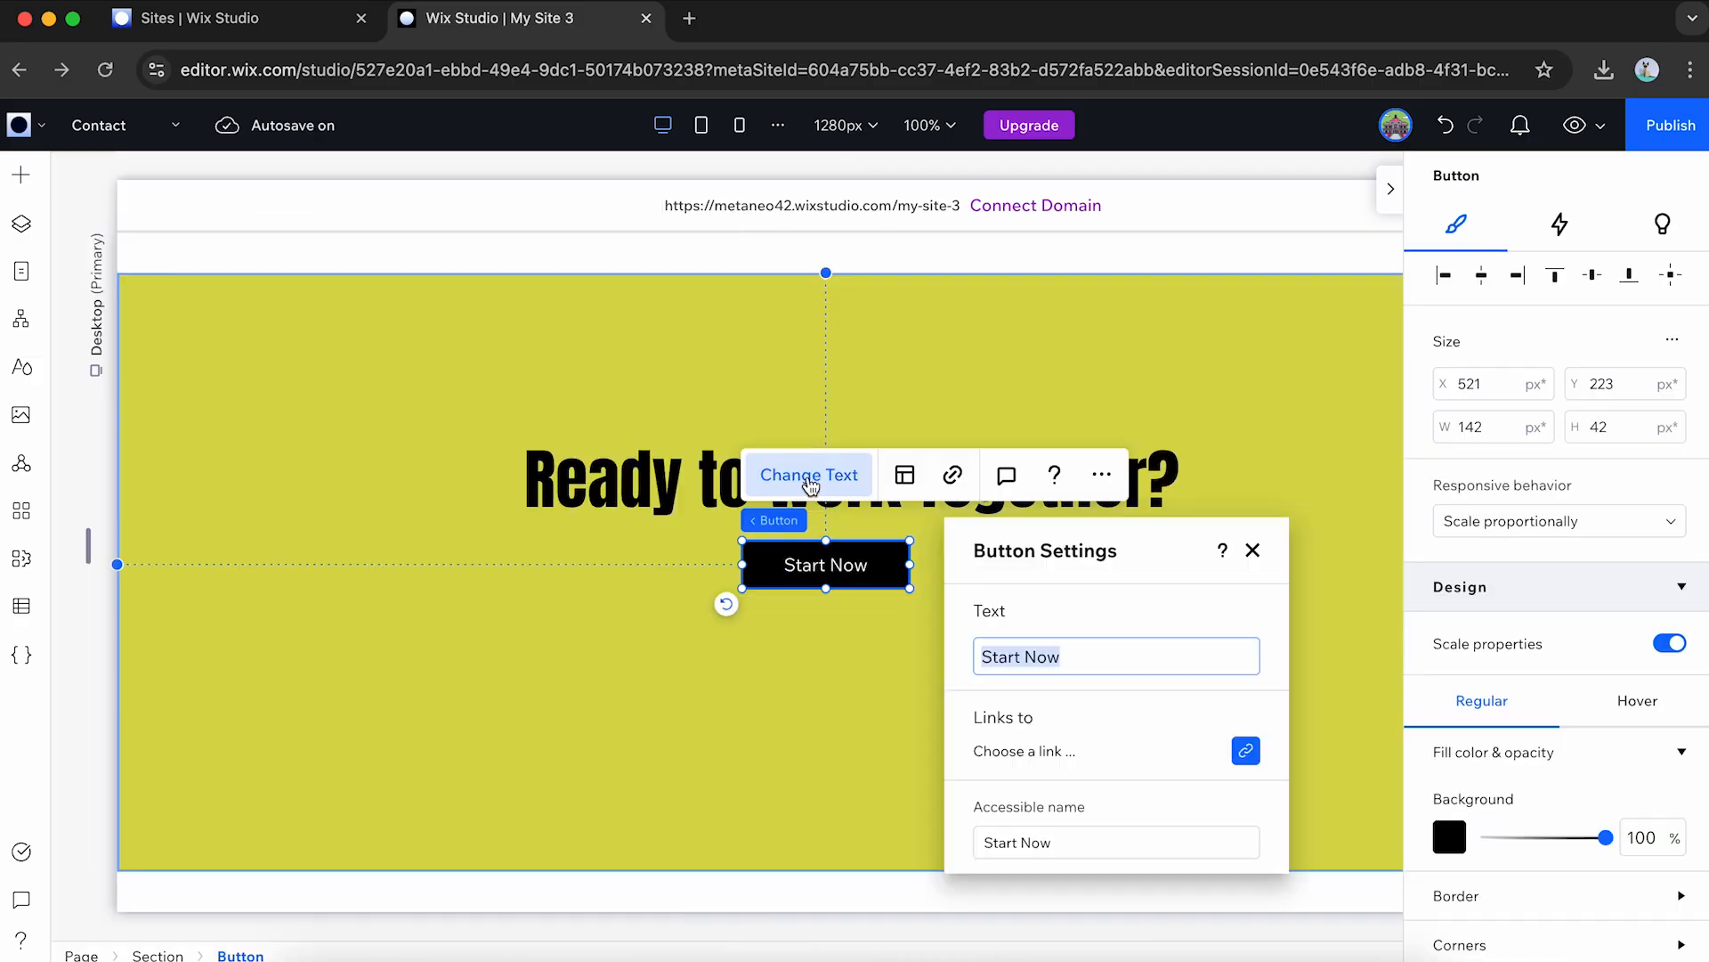
left_click(1246, 752)
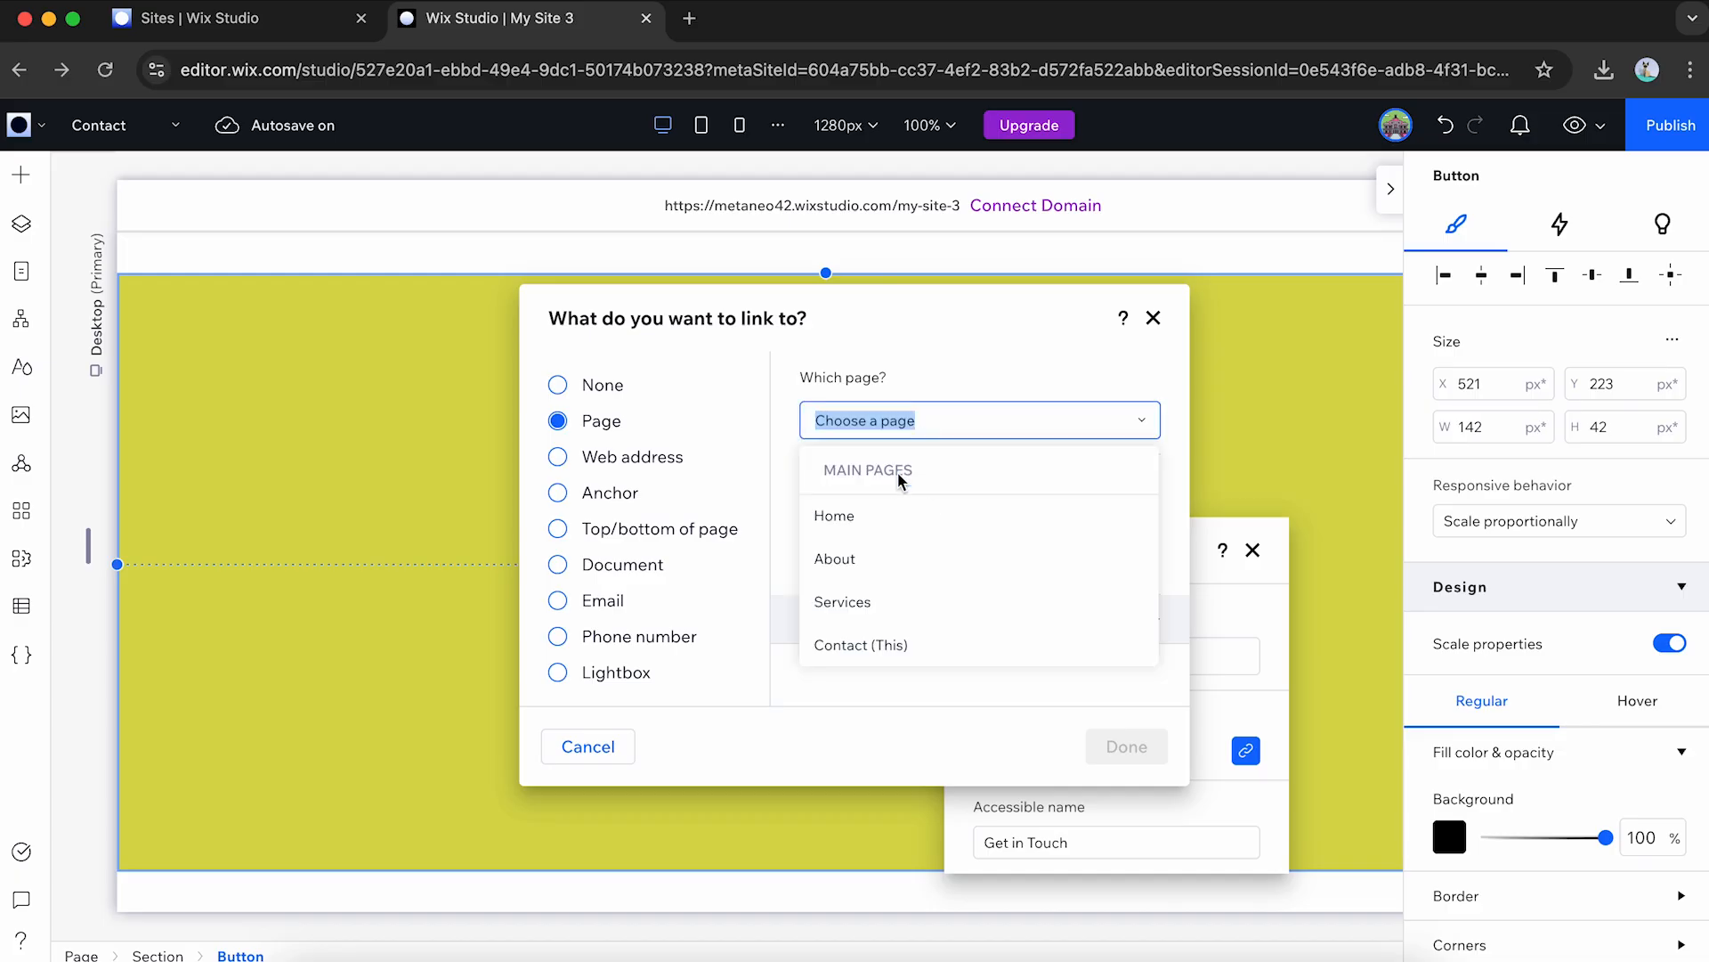
left_click(1126, 747)
left_click(1252, 550)
Switch to the mobile breakpoint and review the page layout from the footer up to the header.
left_click(740, 125)
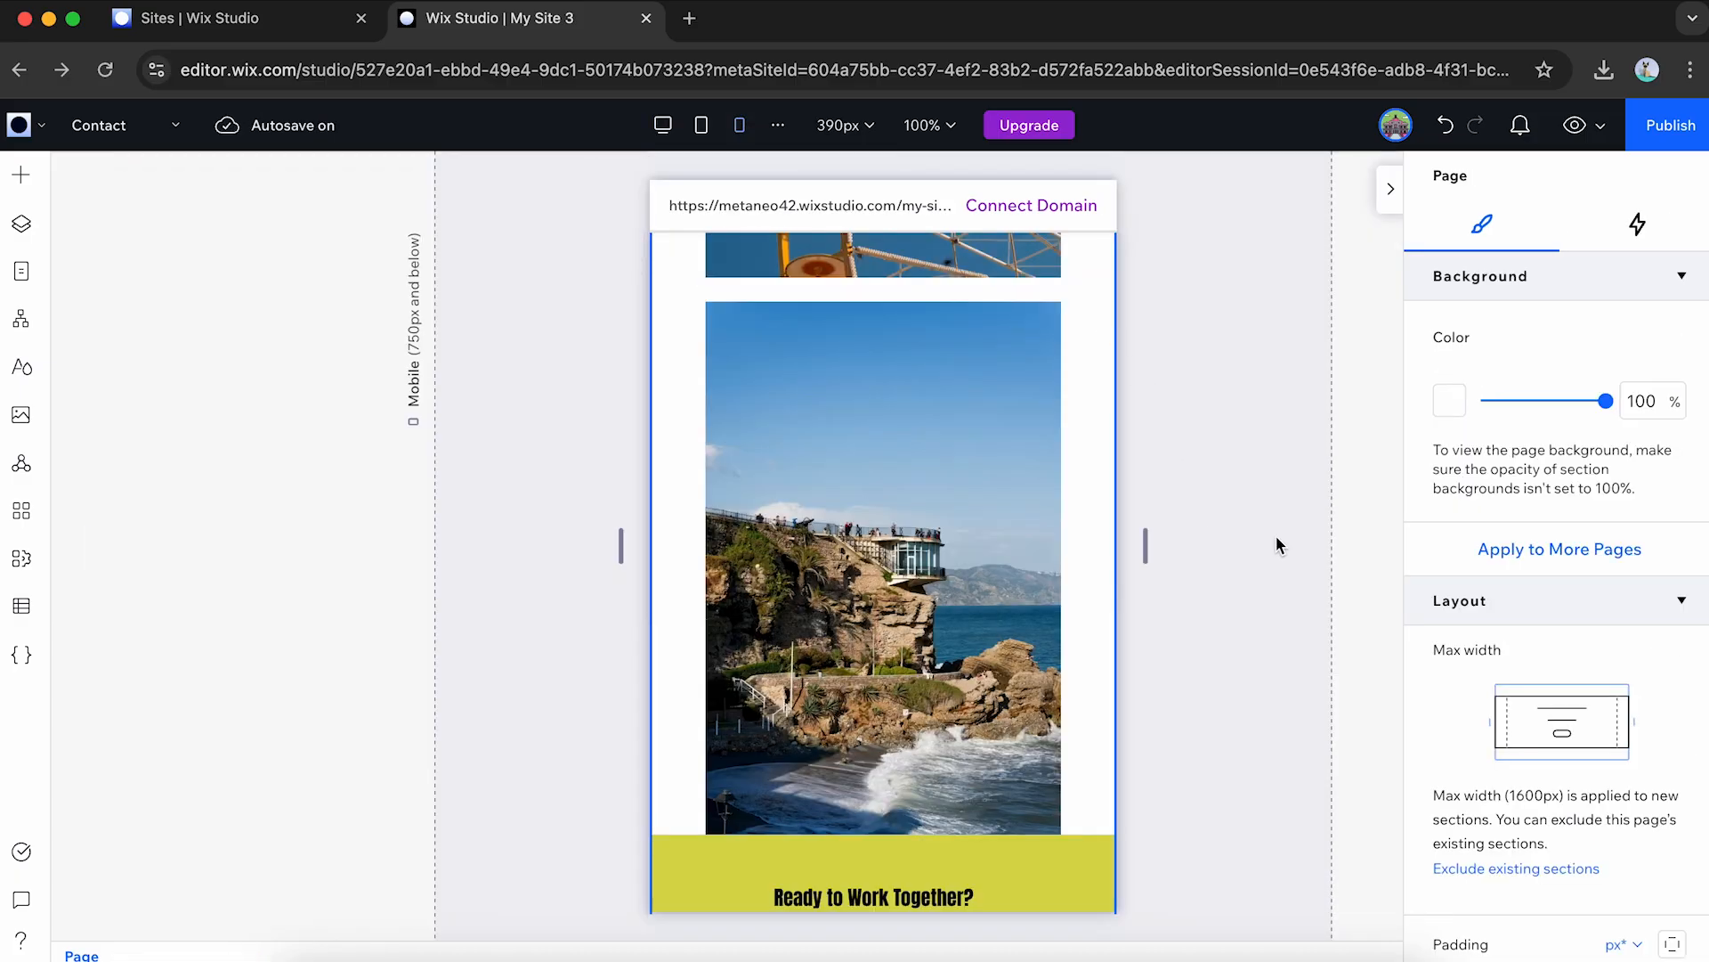
scroll(1168, 461, "down", 2)
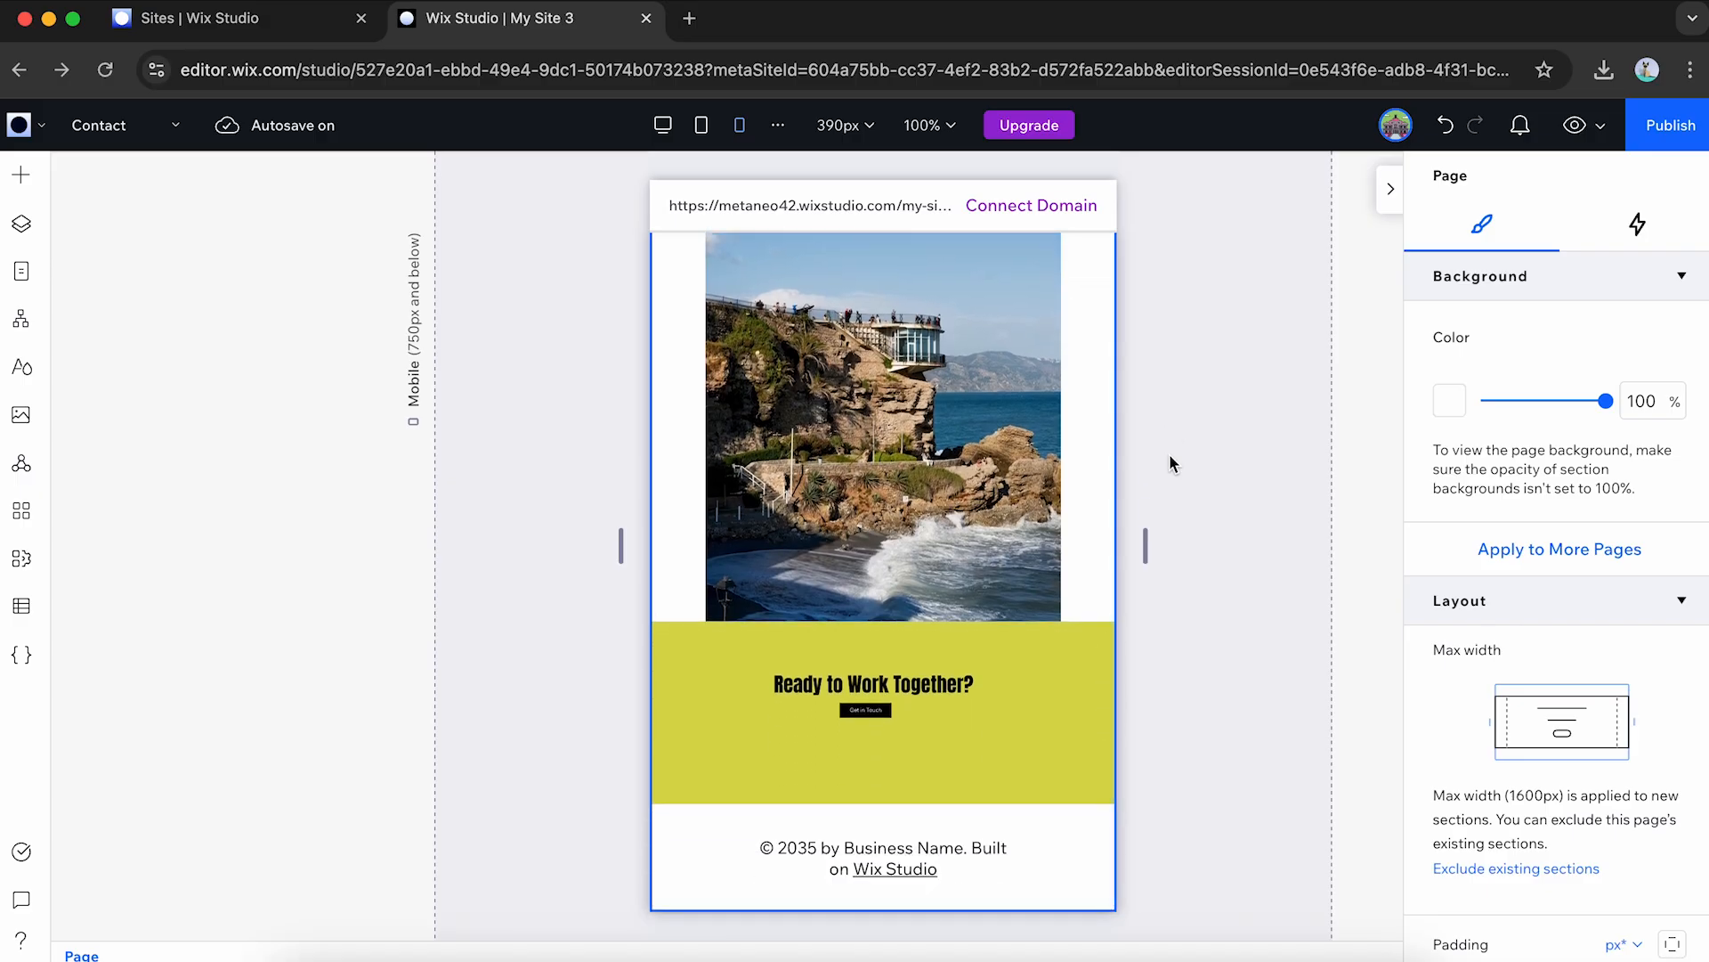
scroll(1170, 463, "up", 5)
scroll(1170, 462, "up", 10)
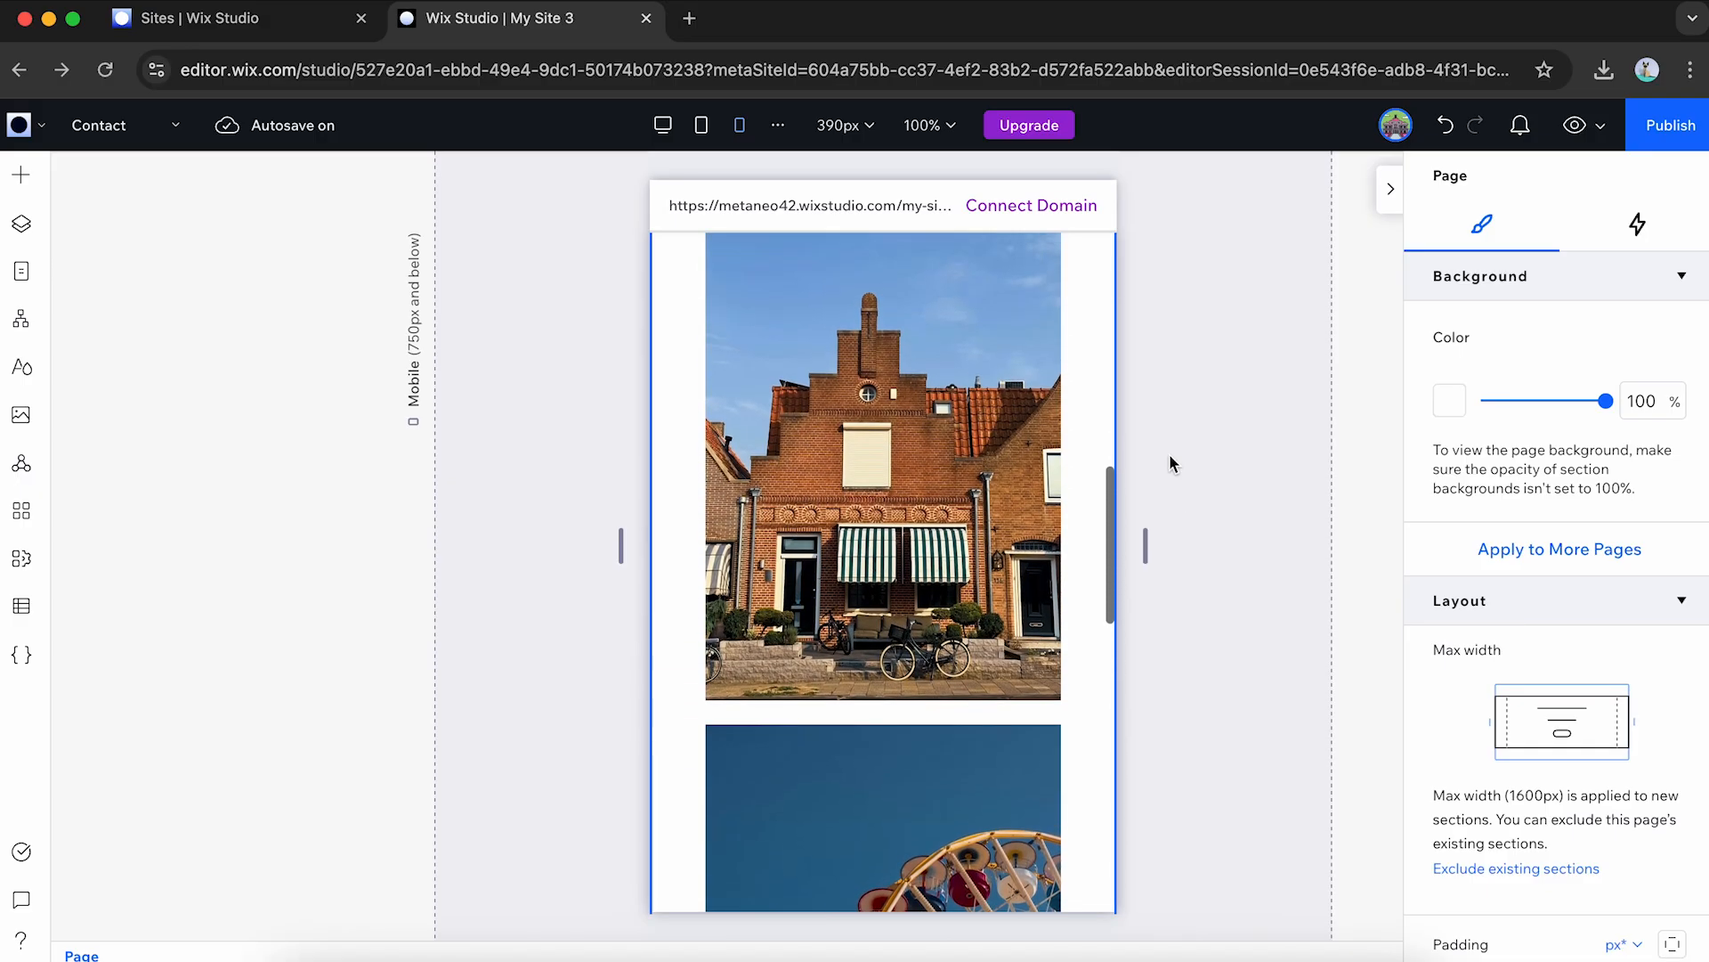
scroll(1170, 462, "up", 8)
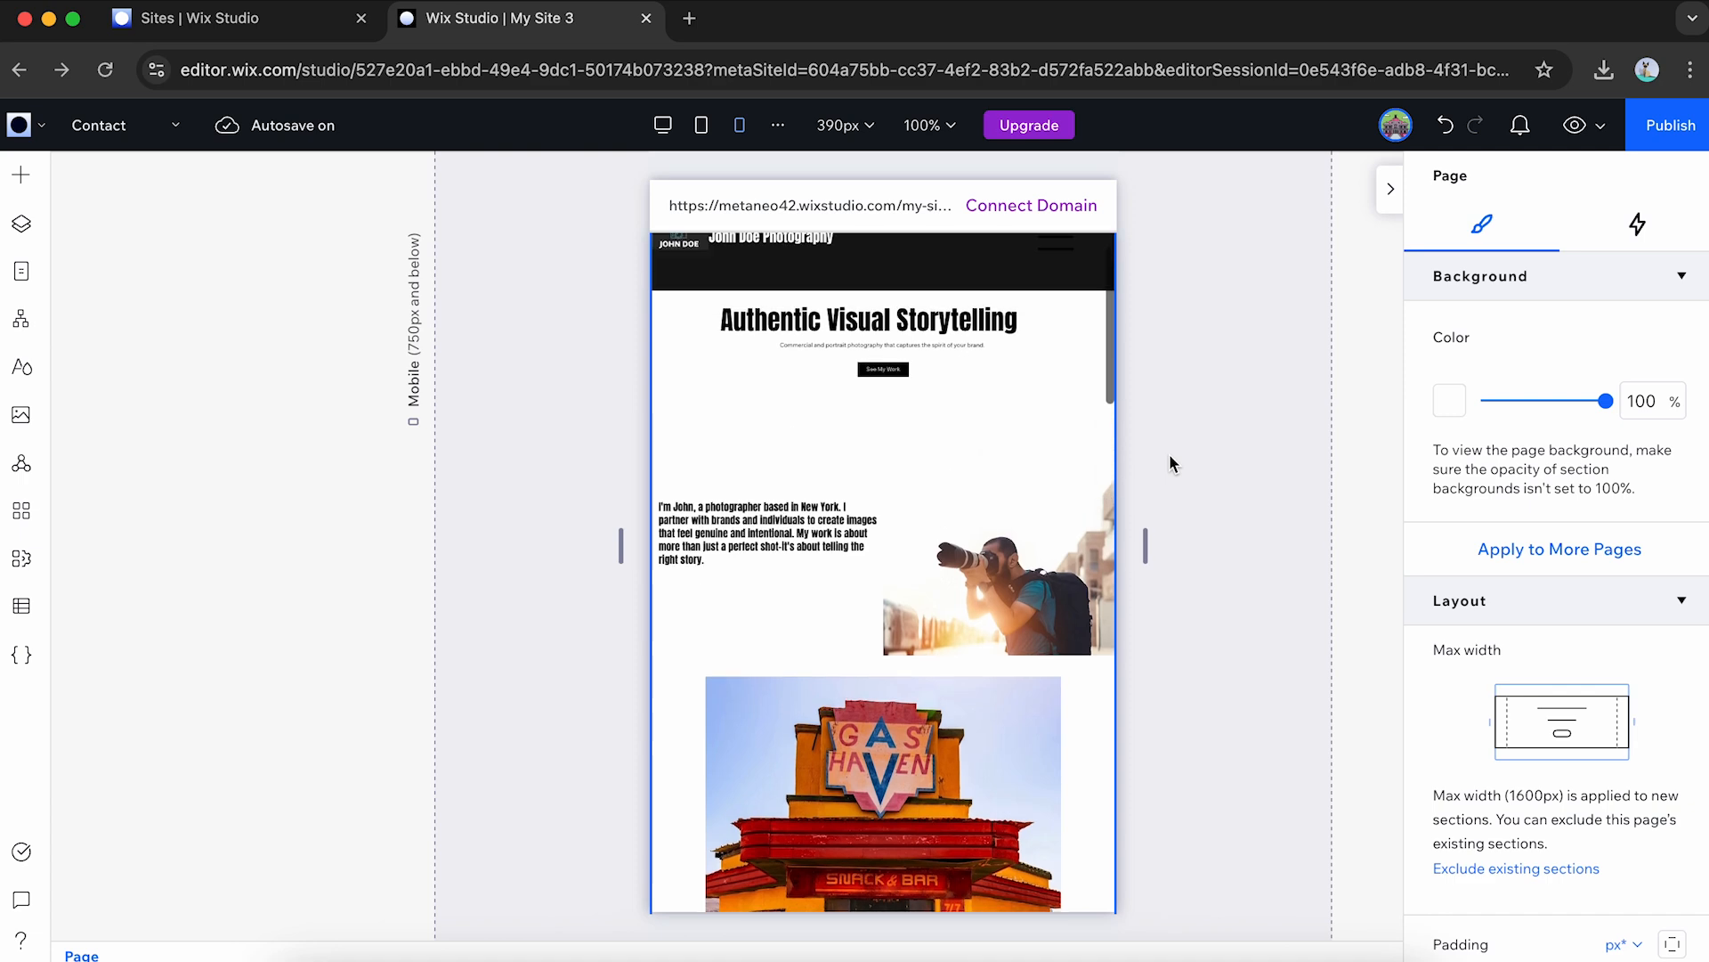
Return to the desktop breakpoint and review the whole page from the header down to the yellow-green section.
left_click(662, 125)
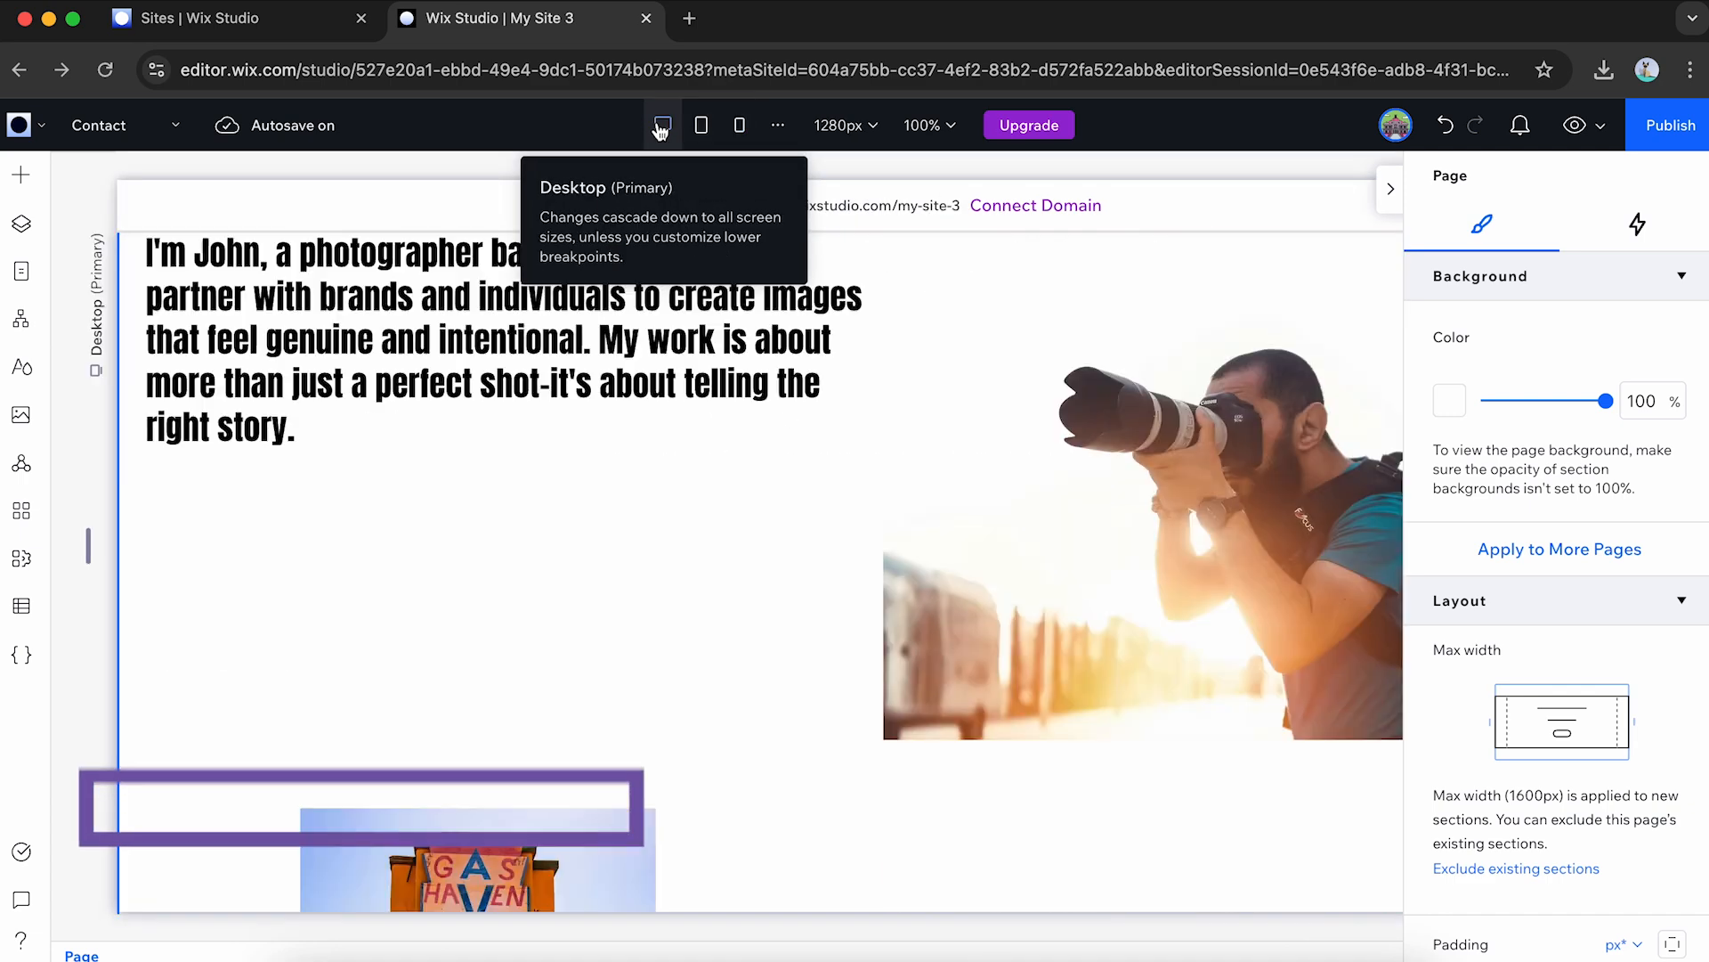
left_click(1391, 189)
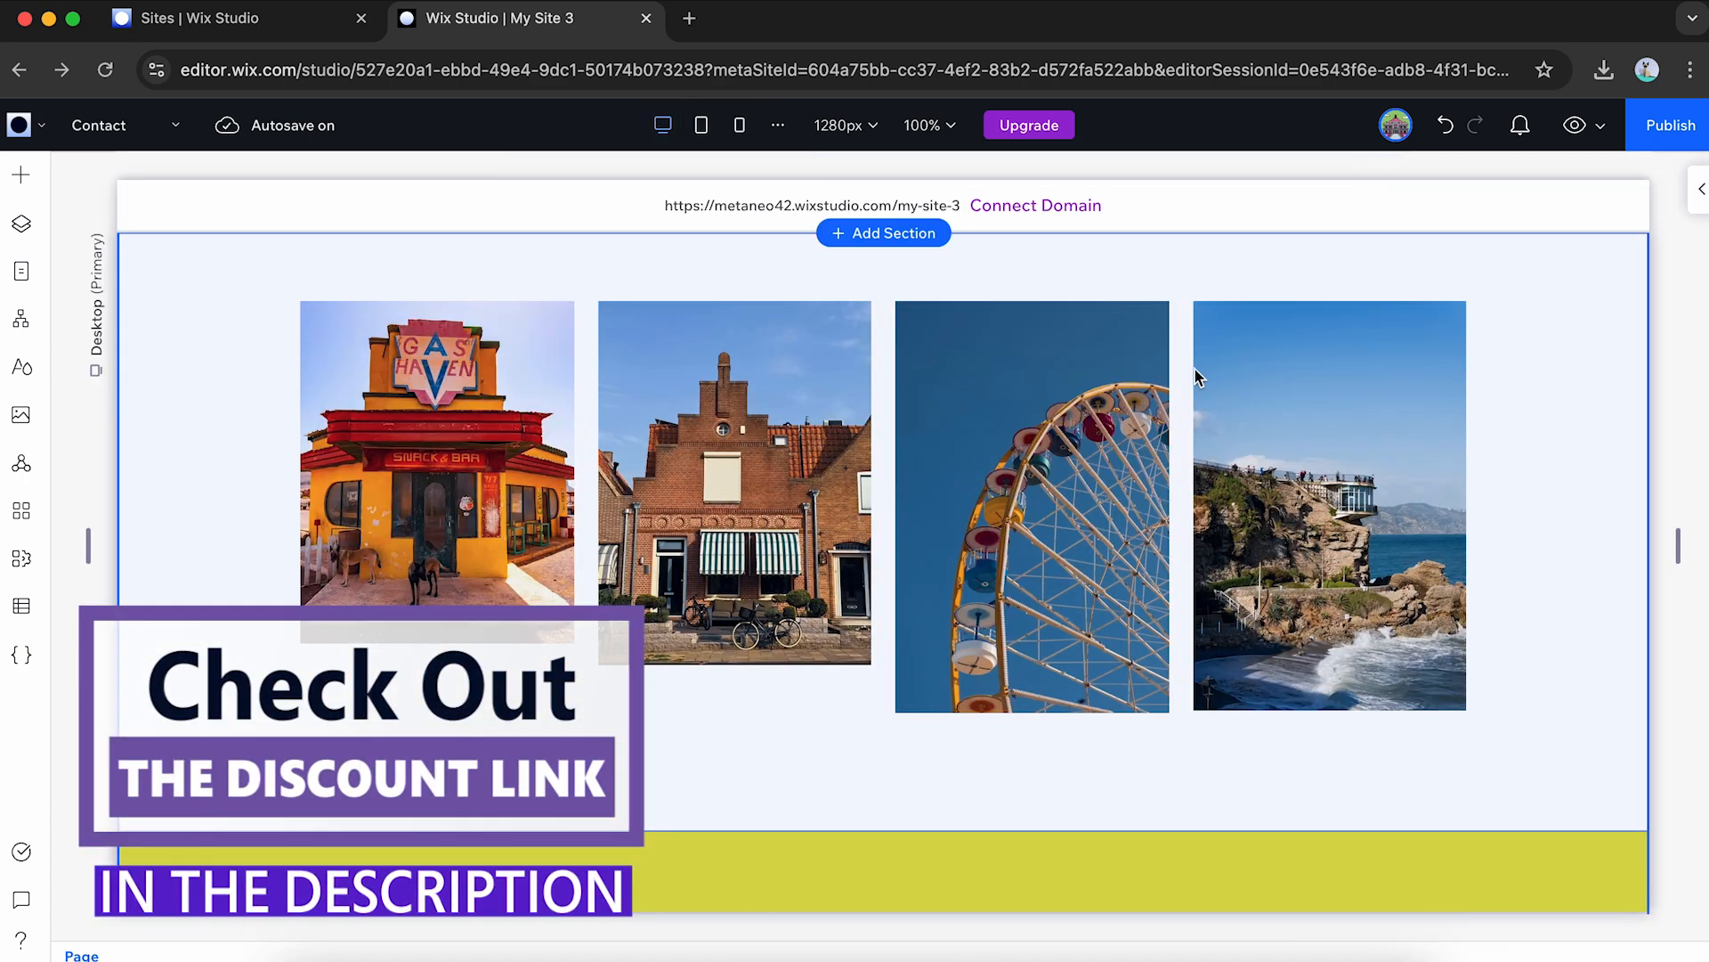
scroll(1138, 391, "down", 10)
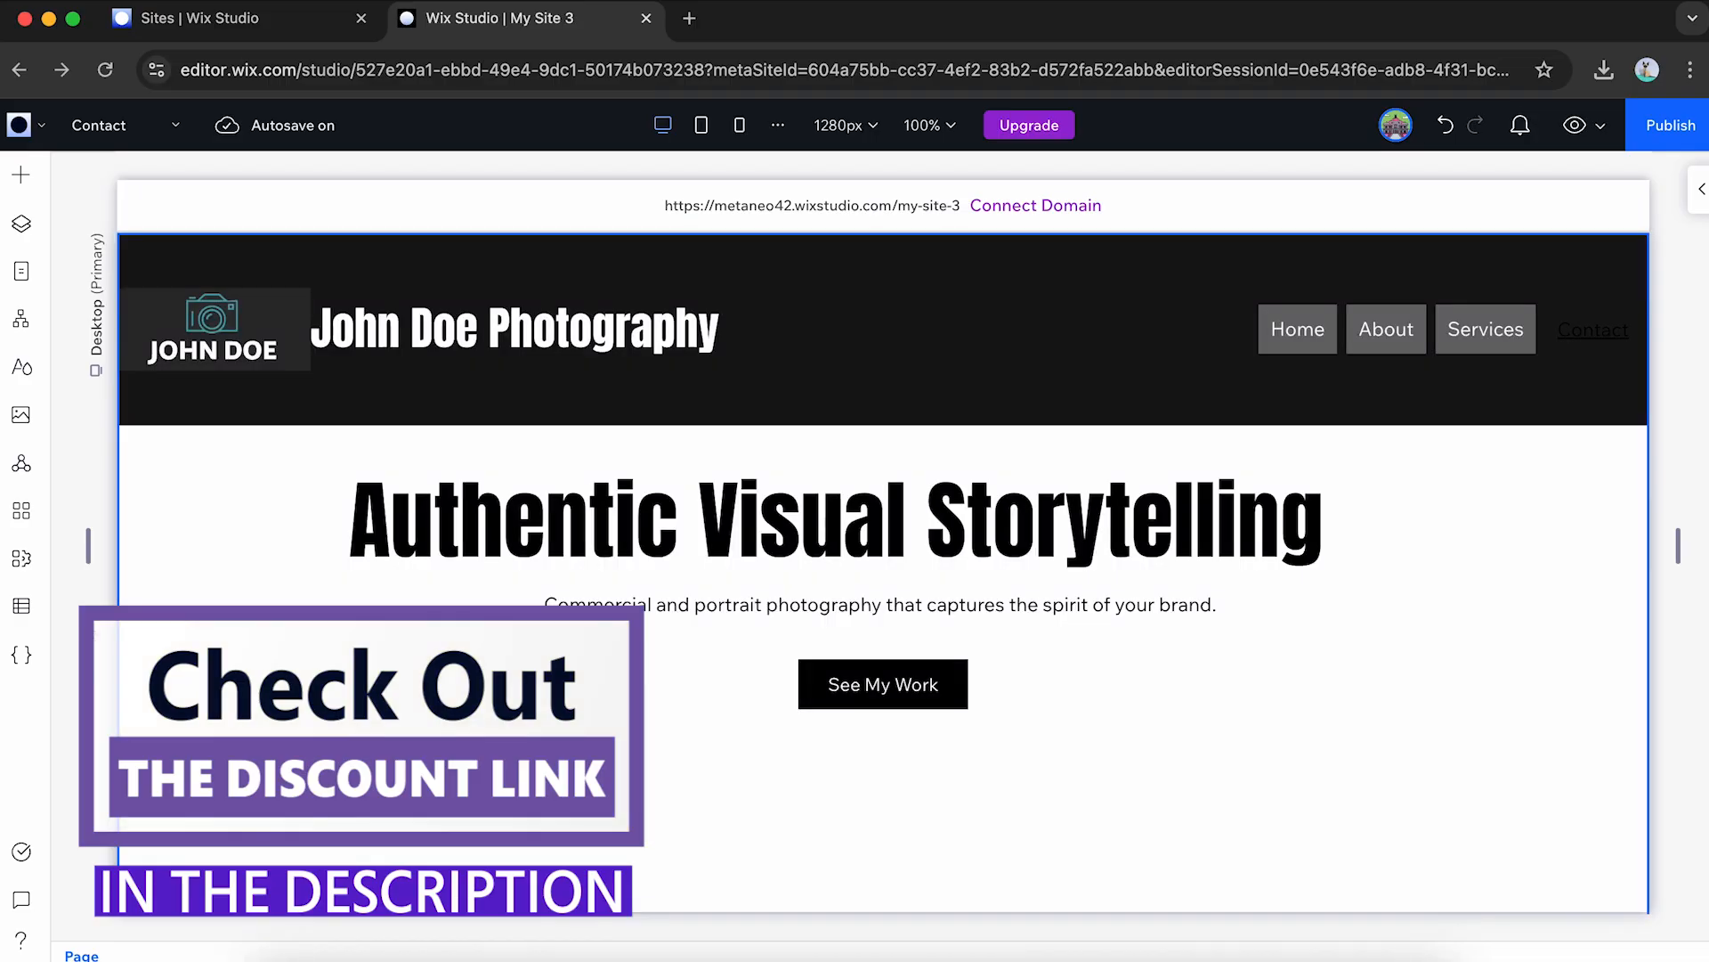
scroll(90, 631, "down", 2)
scroll(89, 631, "down", 5)
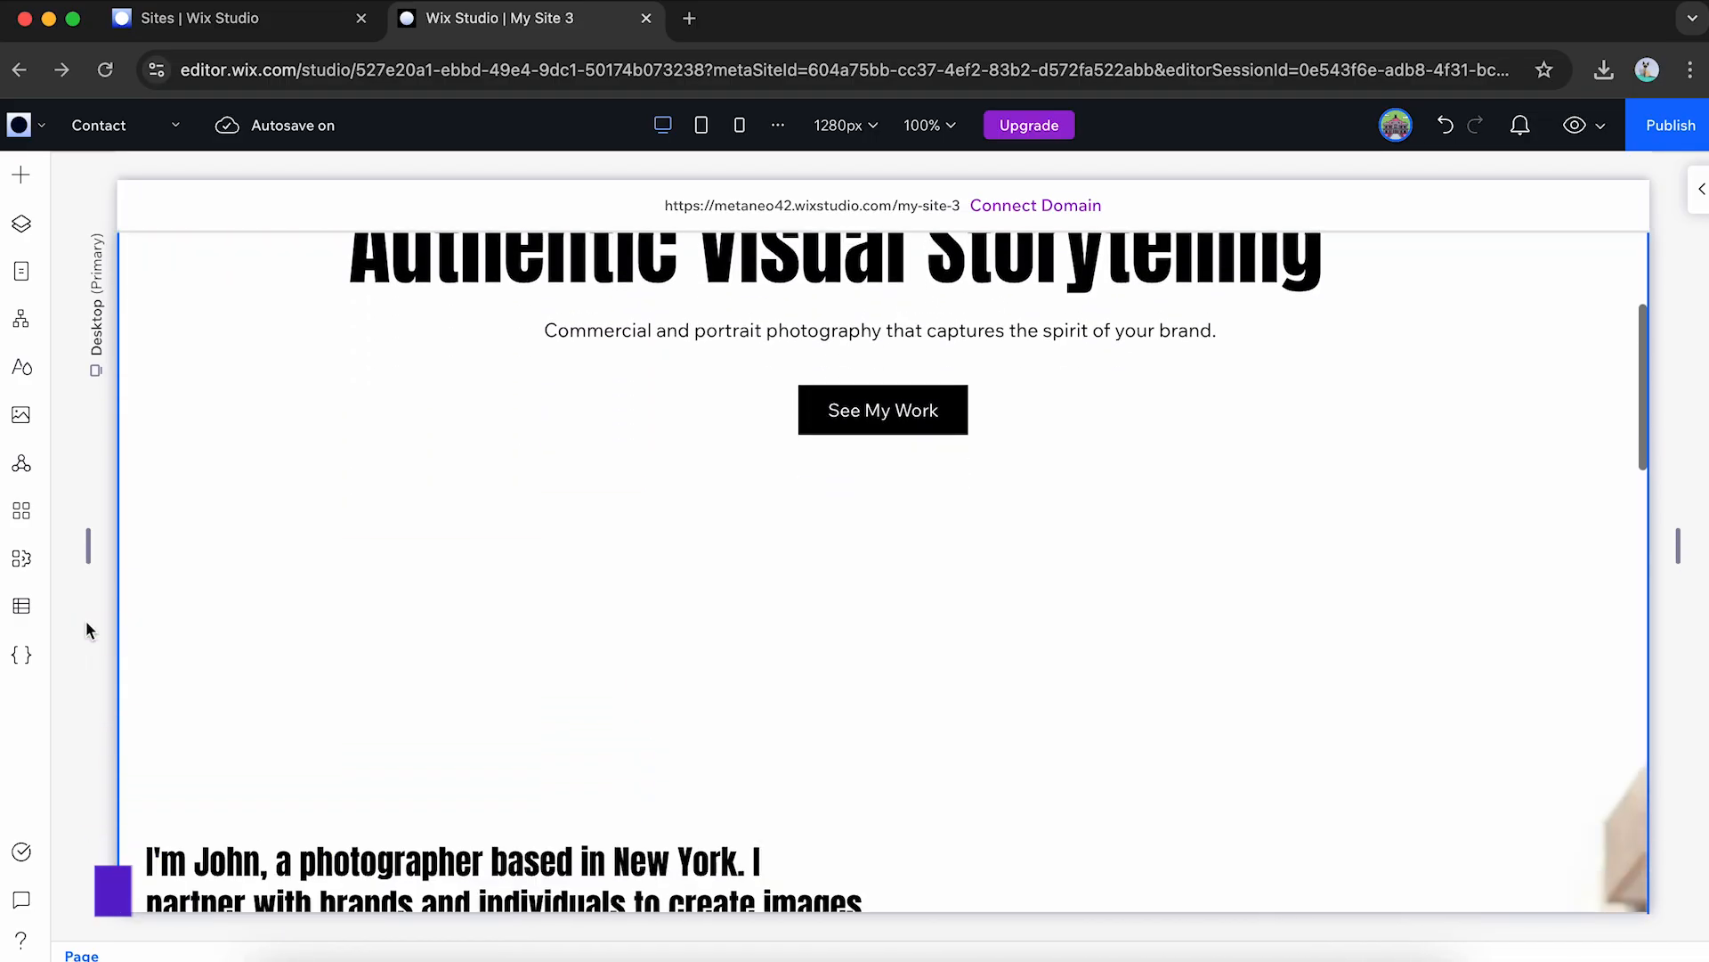
scroll(86, 628, "down", 3)
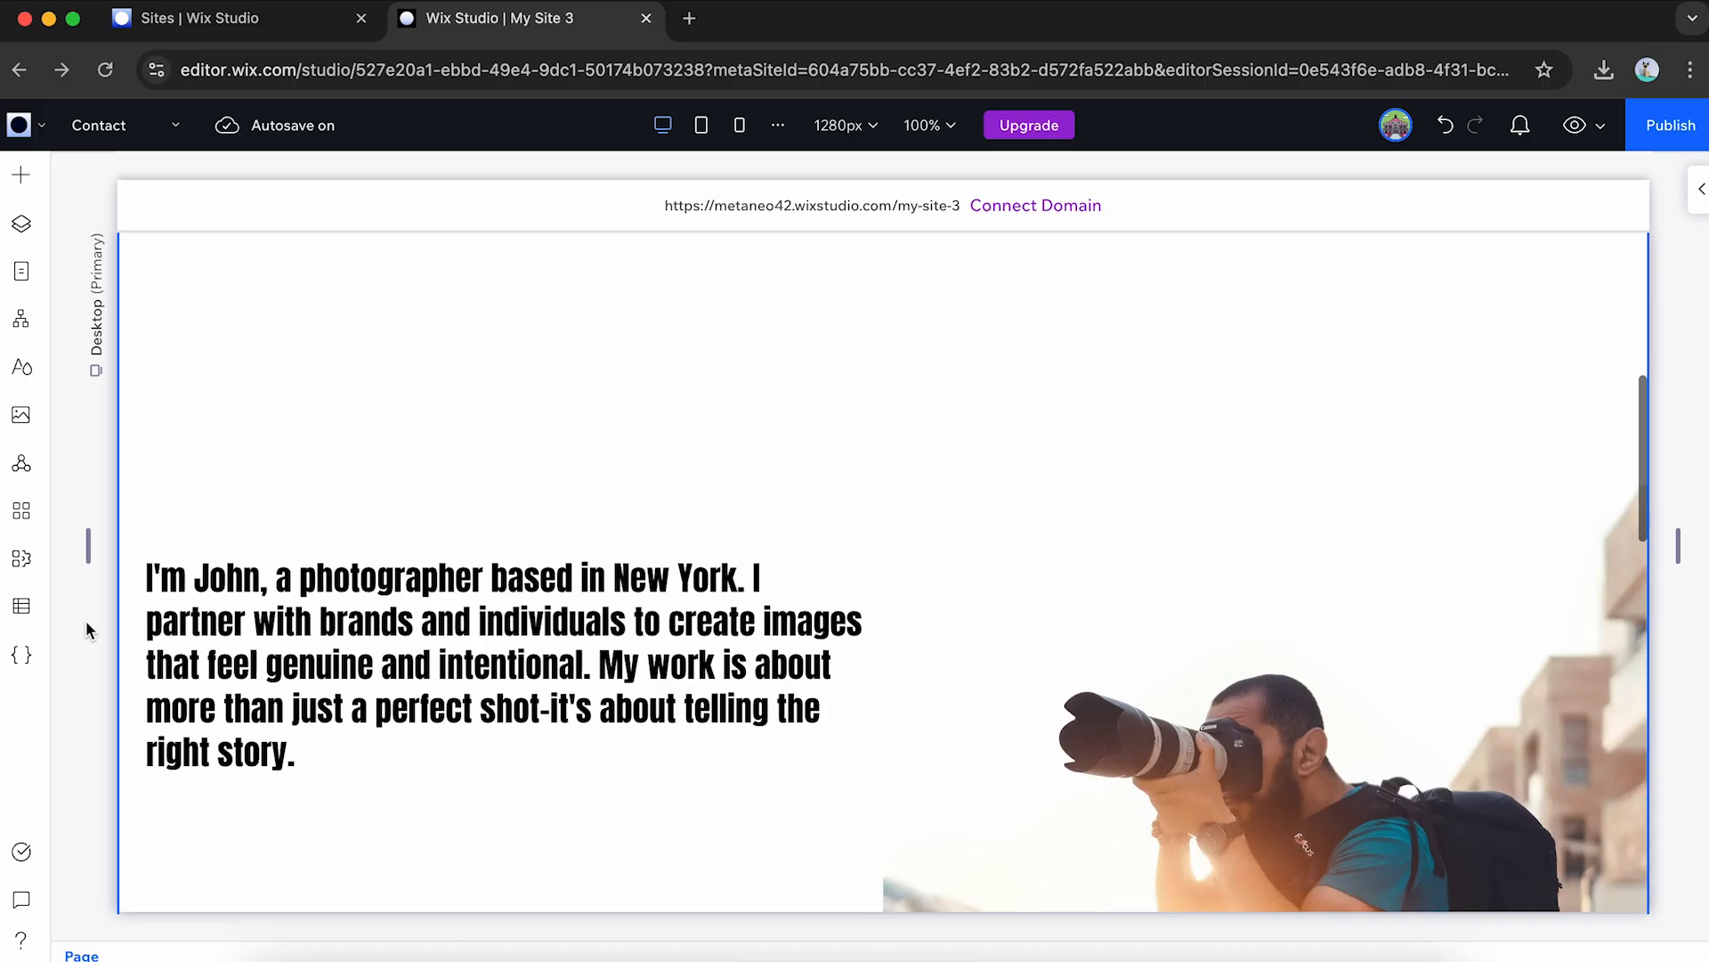
scroll(86, 630, "down", 3)
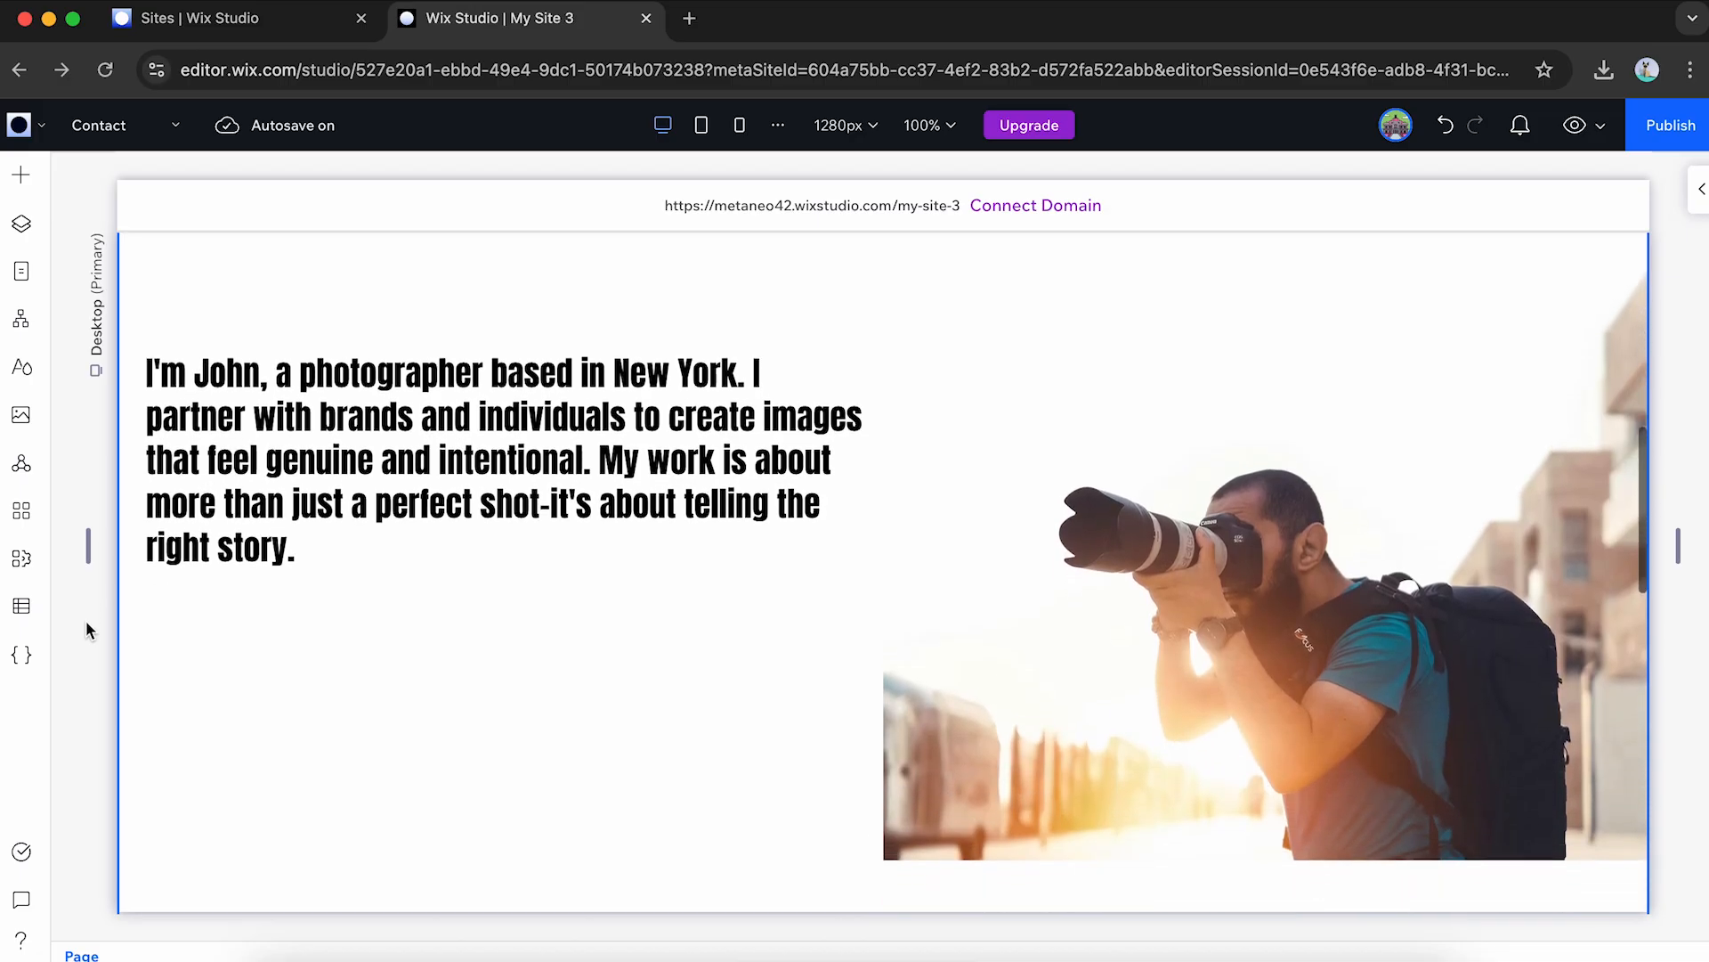
scroll(86, 630, "down", 3)
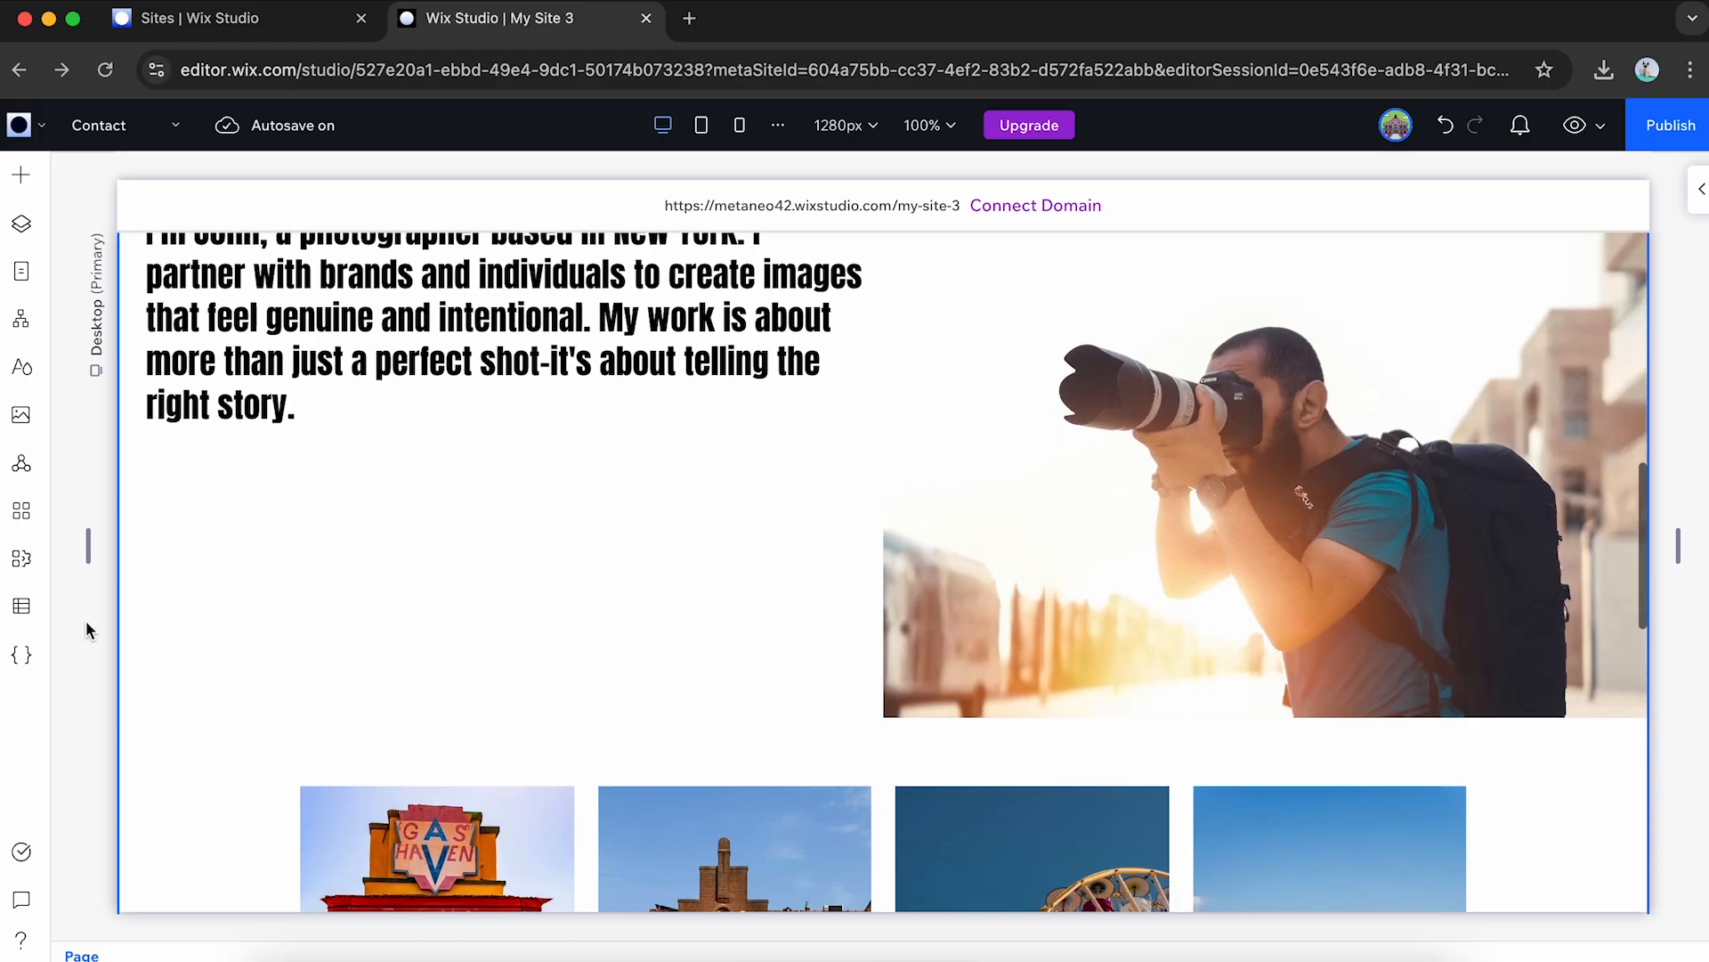
scroll(86, 630, "down", 3)
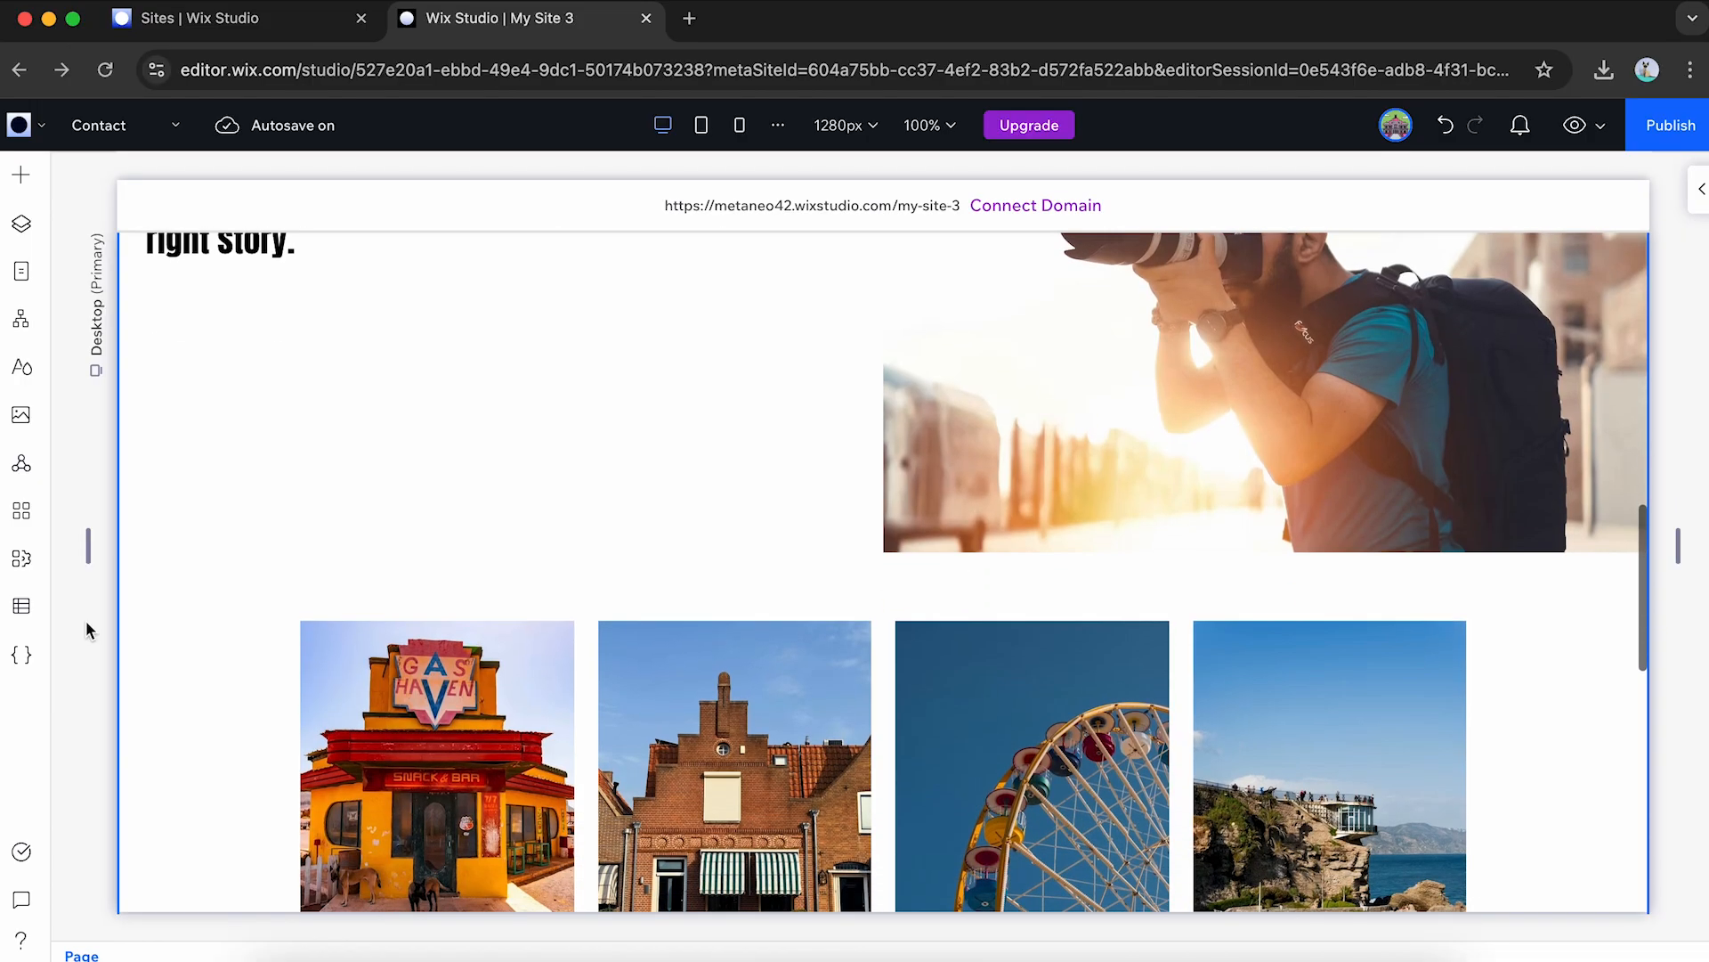
scroll(86, 624, "down", 2)
scroll(86, 623, "down", 4)
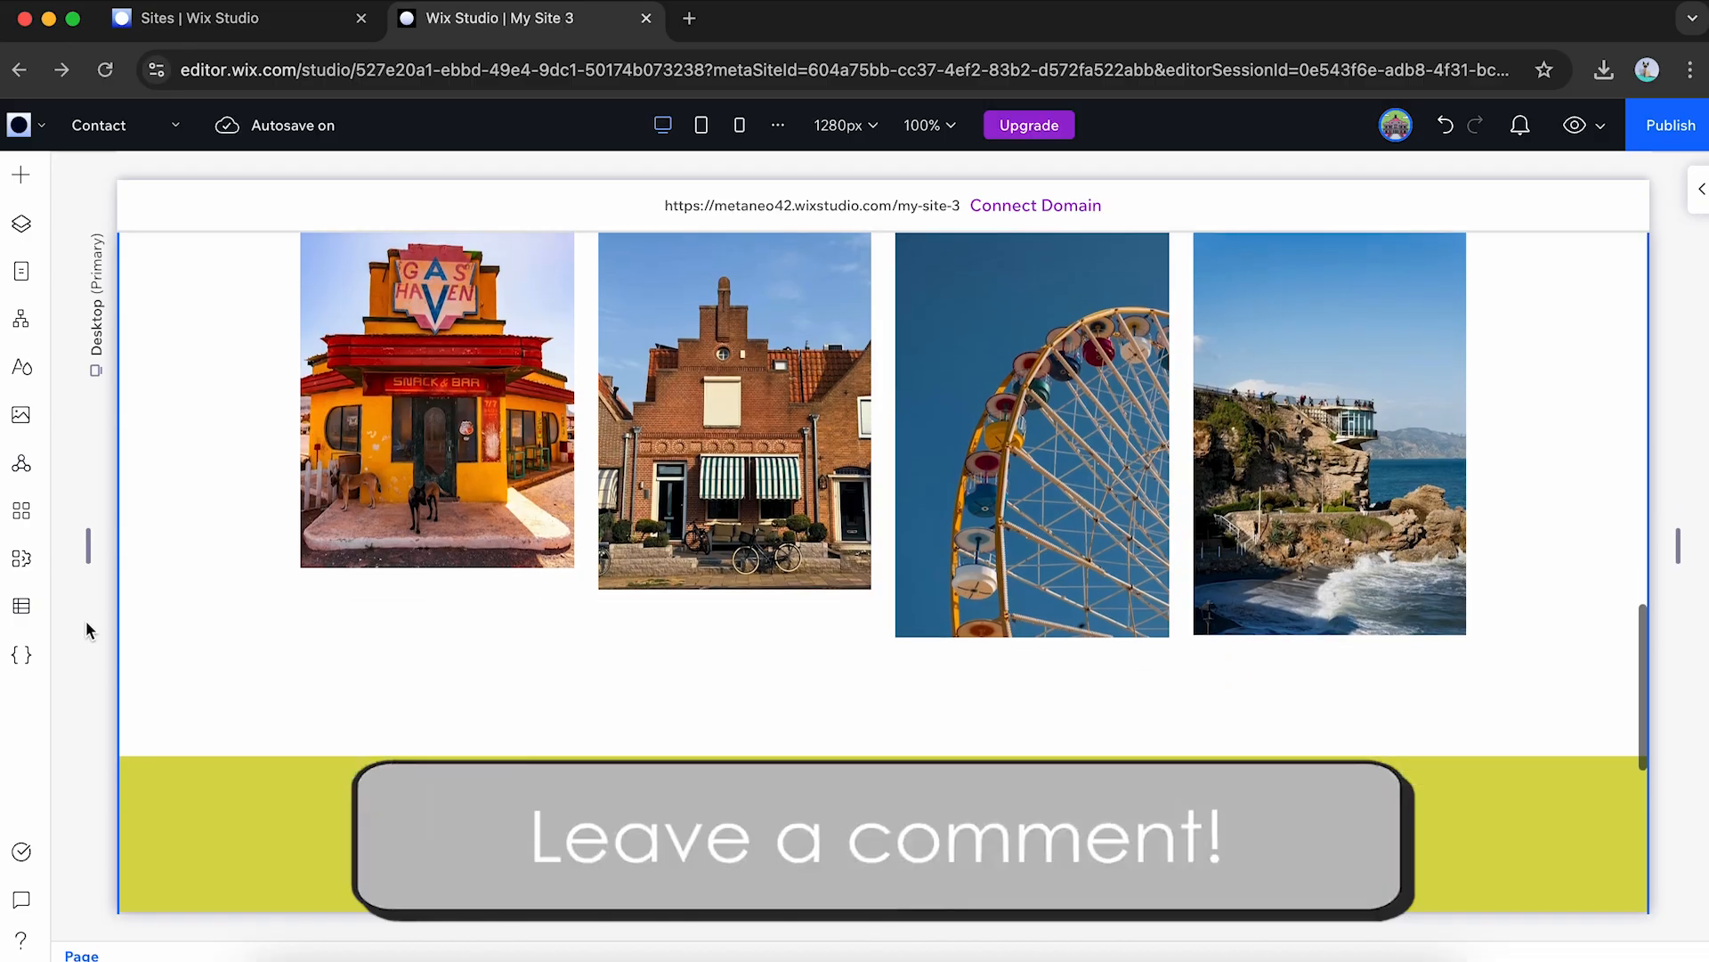
scroll(87, 623, "down", 3)
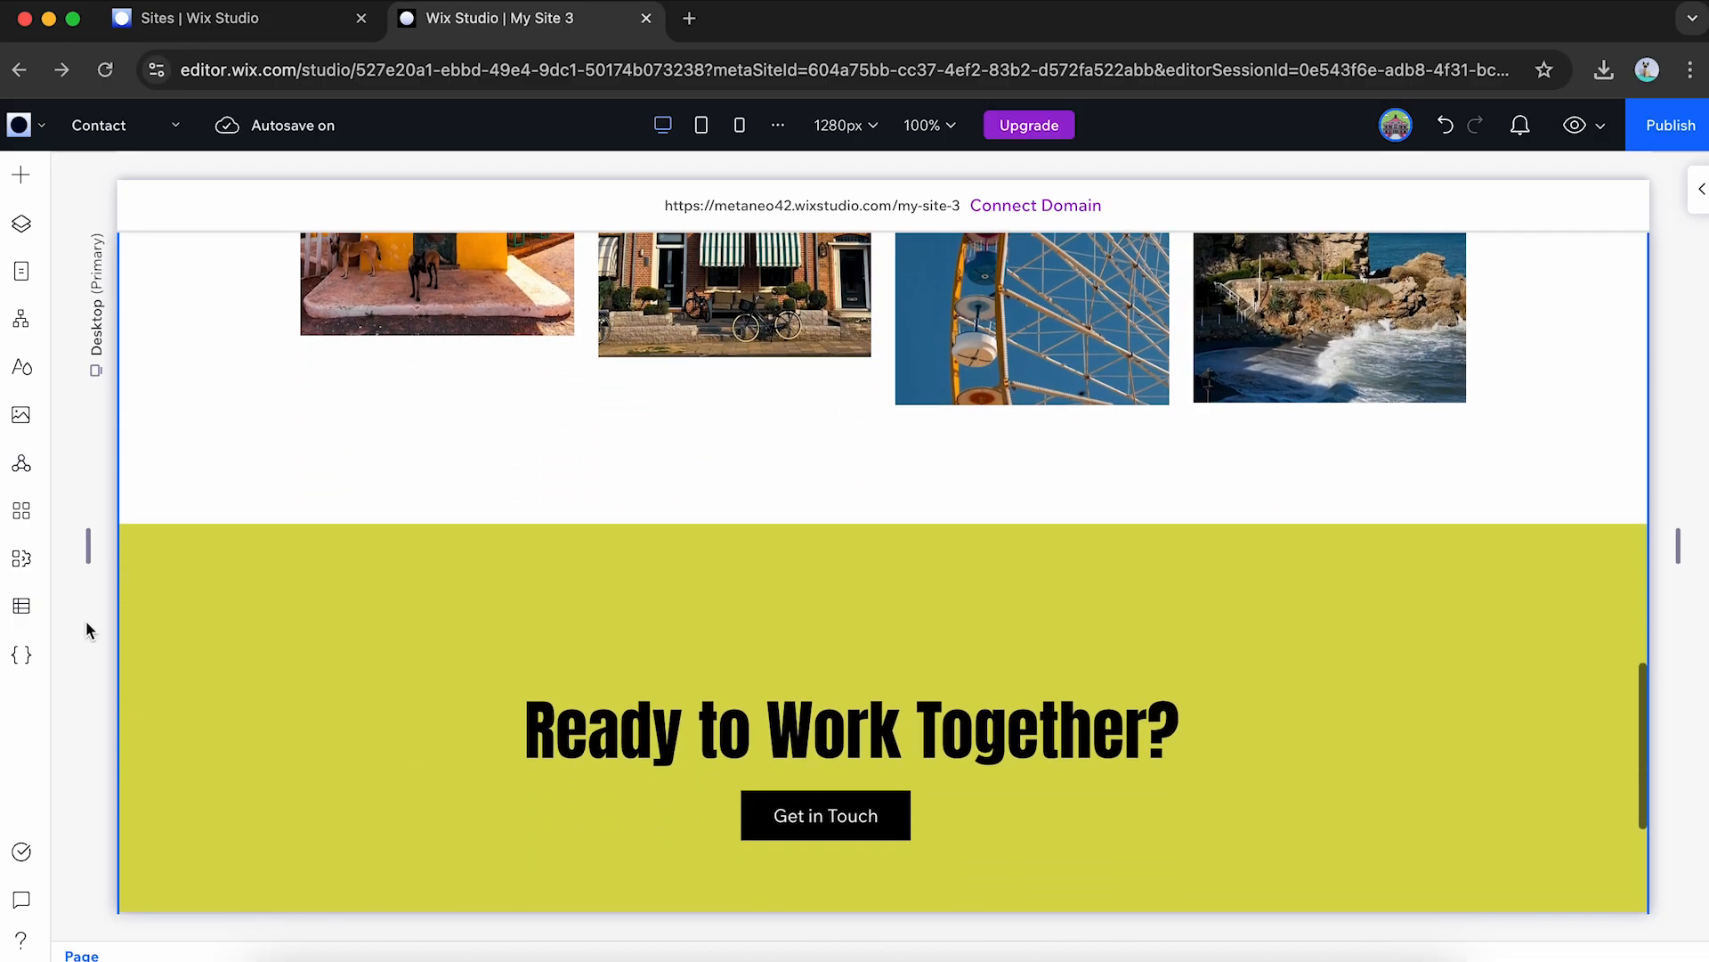
scroll(86, 623, "down", 3)
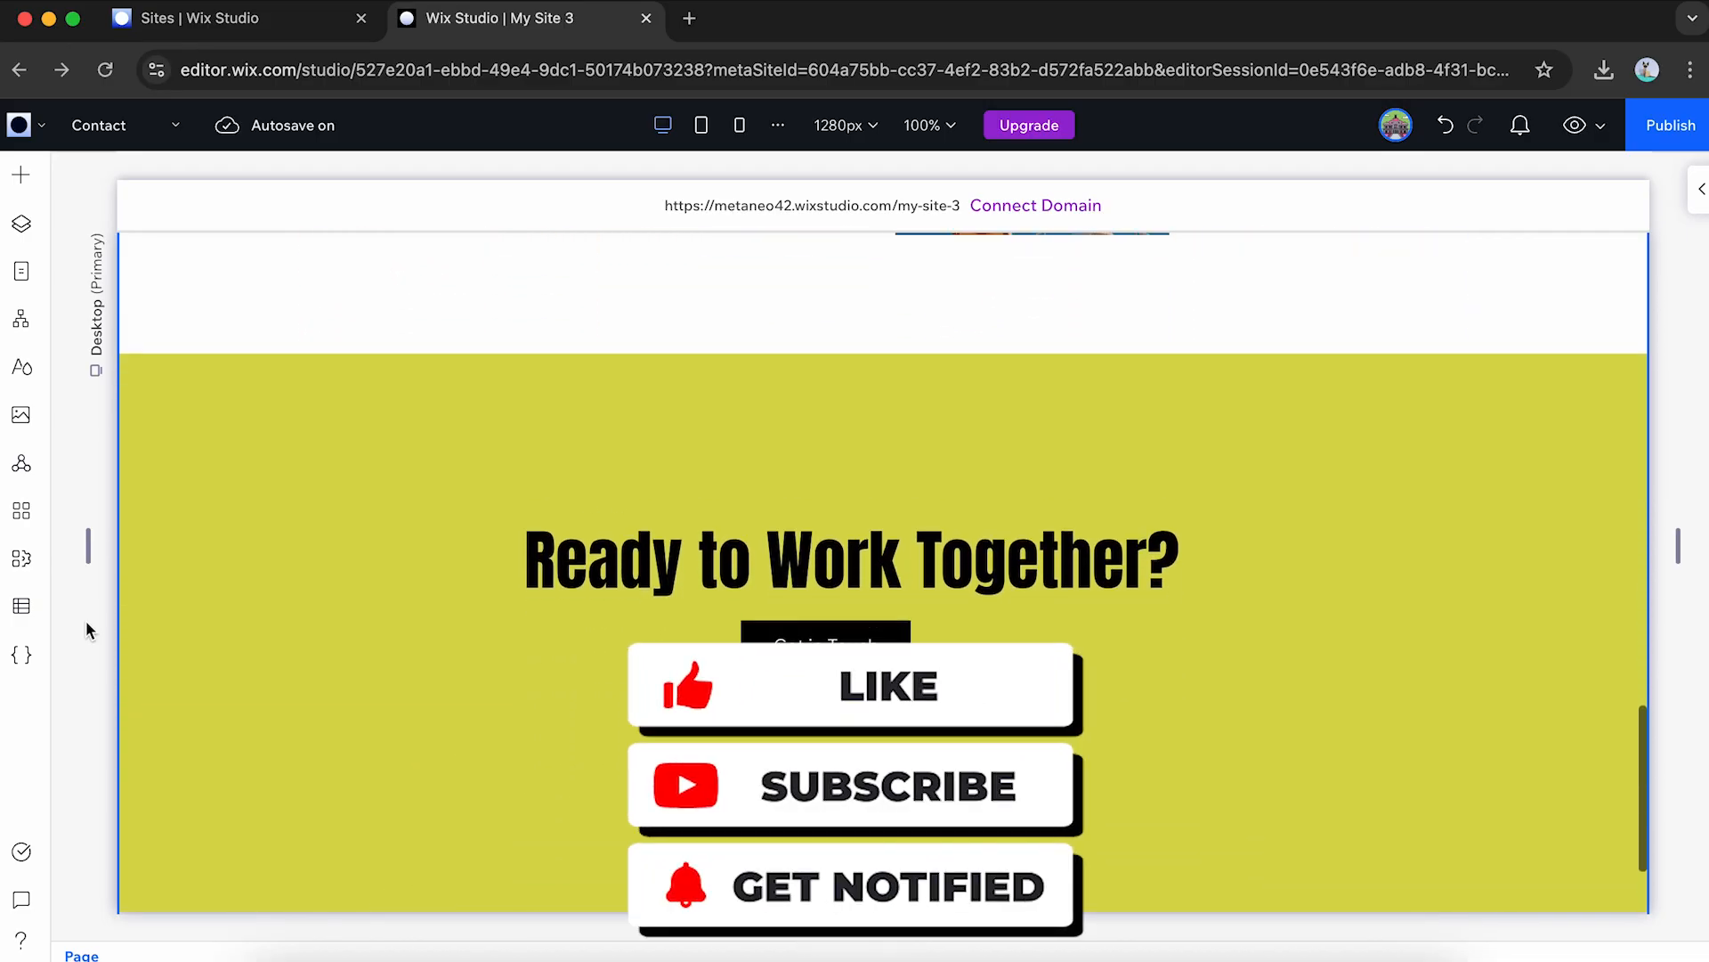